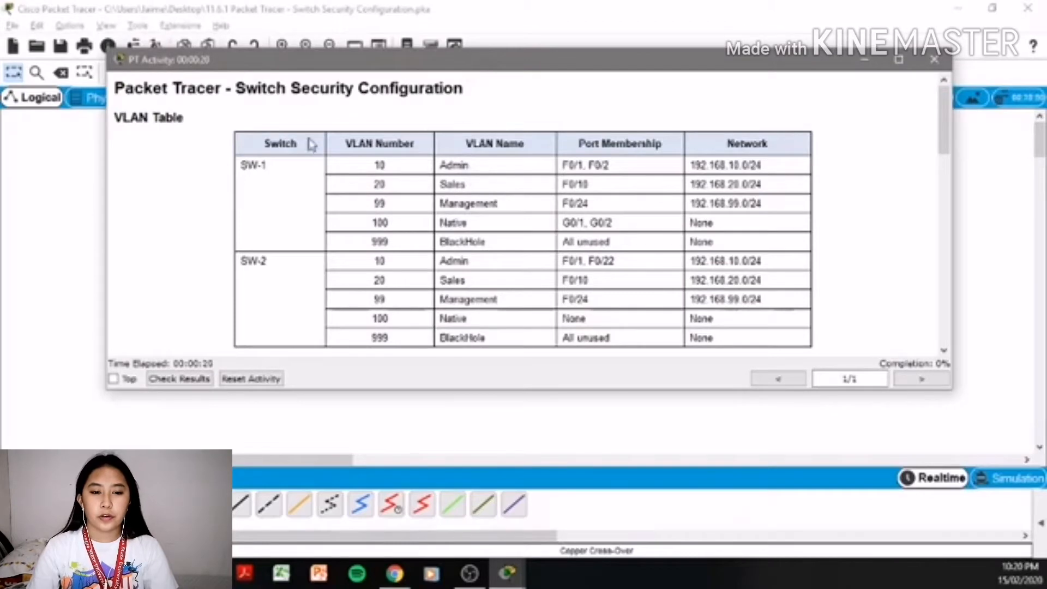
- Read the activity's VLAN table, the five objectives and the background paragraph in the instructions
{"action": "left_click_drag", "start_coordinate": [116, 122], "coordinate": [761, 337]}
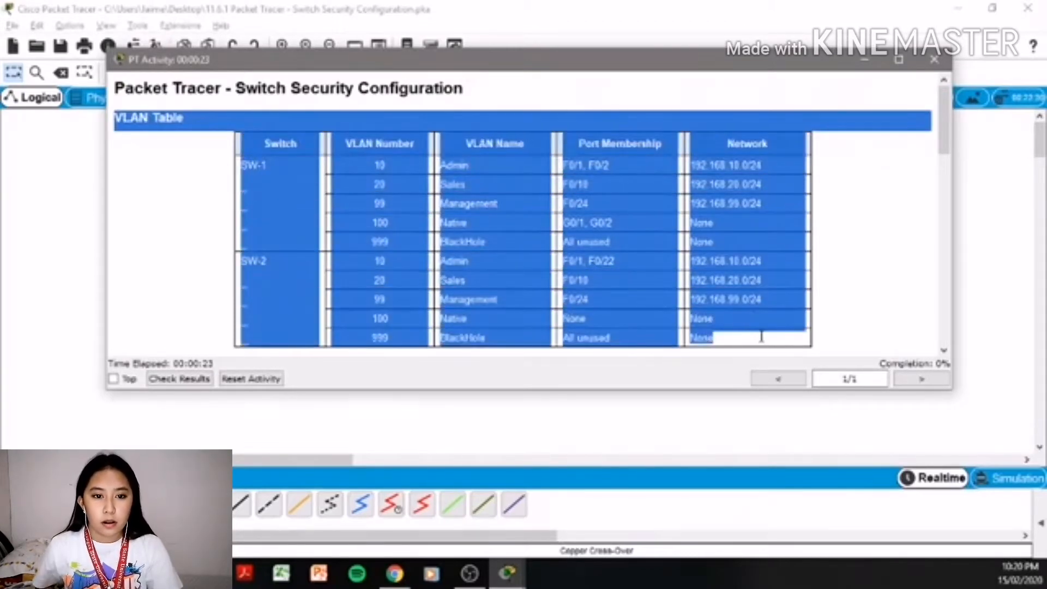
{"action": "left_click", "coordinate": [813, 286]}
{"action": "scroll", "coordinate": [813, 286], "scroll_direction": "down", "scroll_amount": 3}
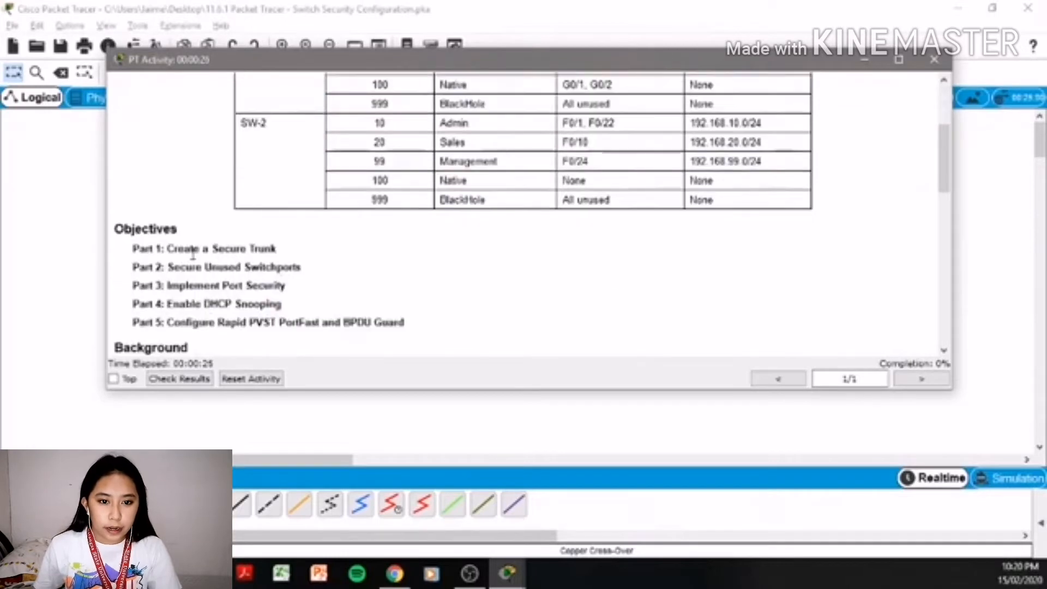
{"action": "left_click_drag", "start_coordinate": [168, 248], "coordinate": [274, 248]}
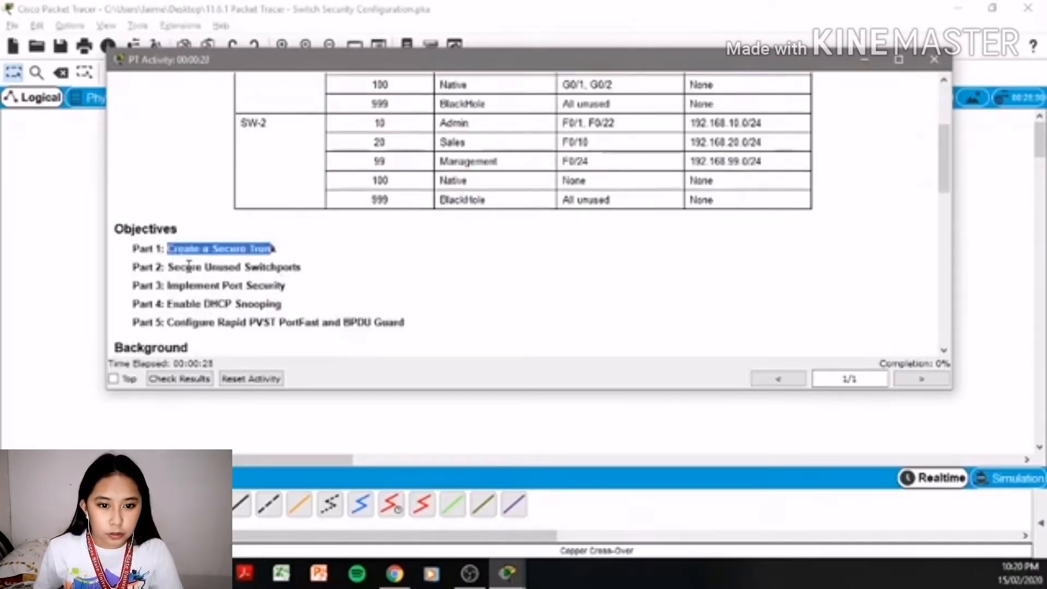
{"action": "left_click_drag", "start_coordinate": [168, 267], "coordinate": [302, 267]}
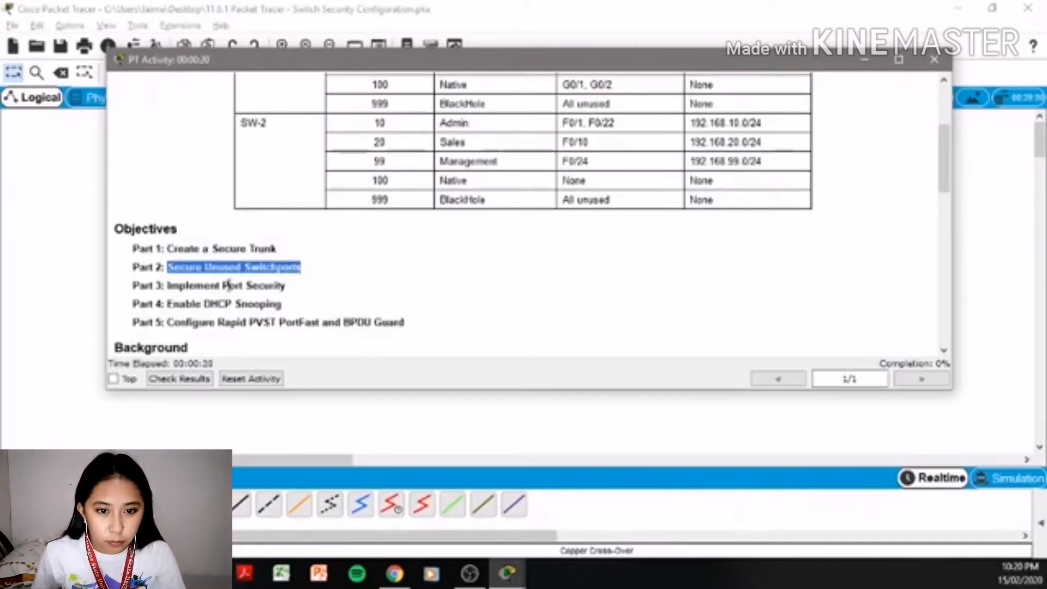
{"action": "left_click_drag", "start_coordinate": [168, 285], "coordinate": [348, 288]}
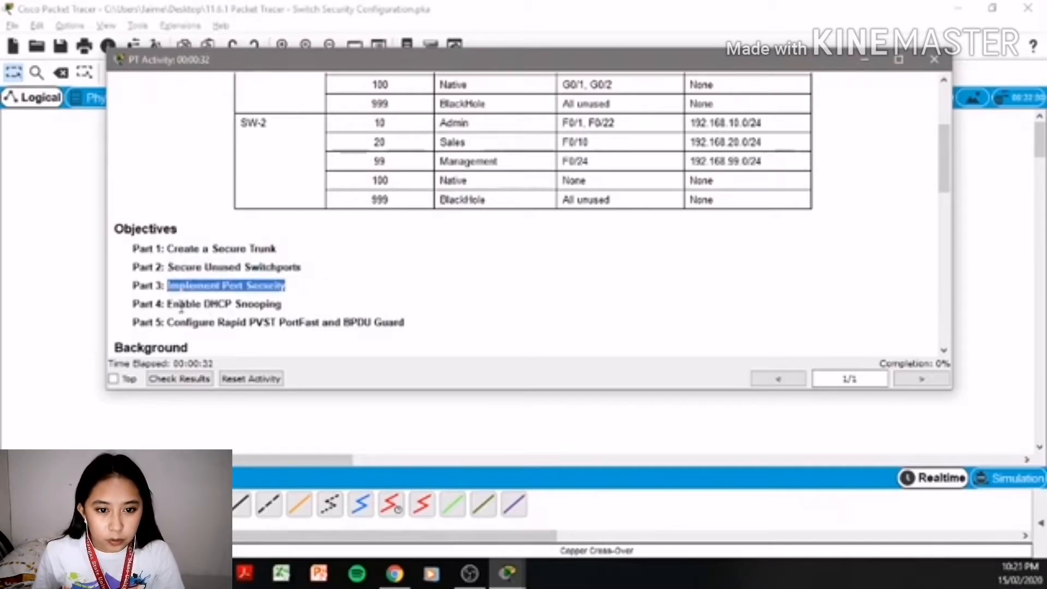
{"action": "left_click_drag", "start_coordinate": [167, 304], "coordinate": [327, 303]}
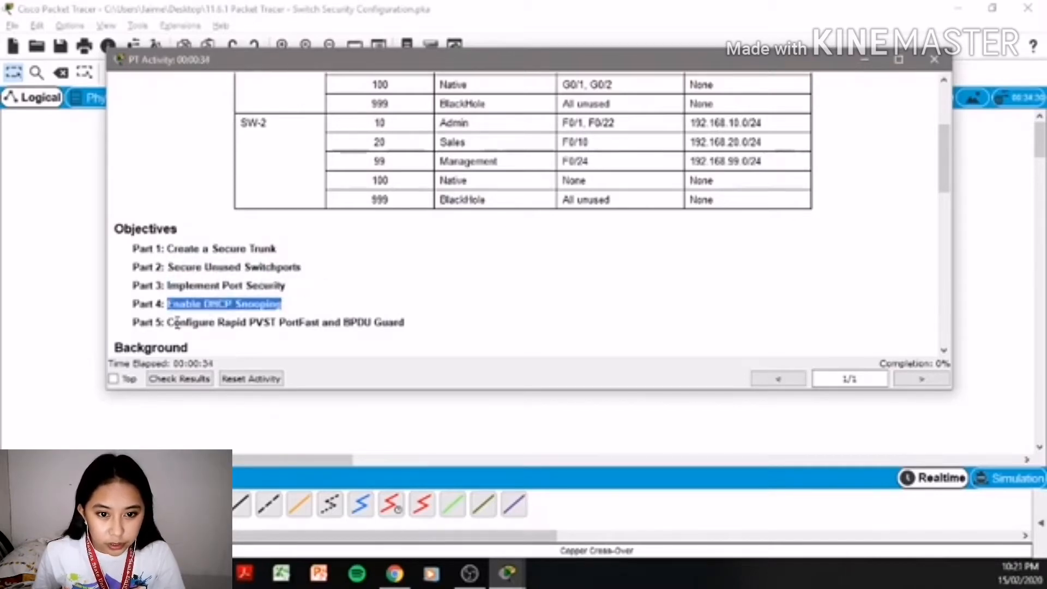
{"action": "left_click_drag", "start_coordinate": [168, 322], "coordinate": [410, 326]}
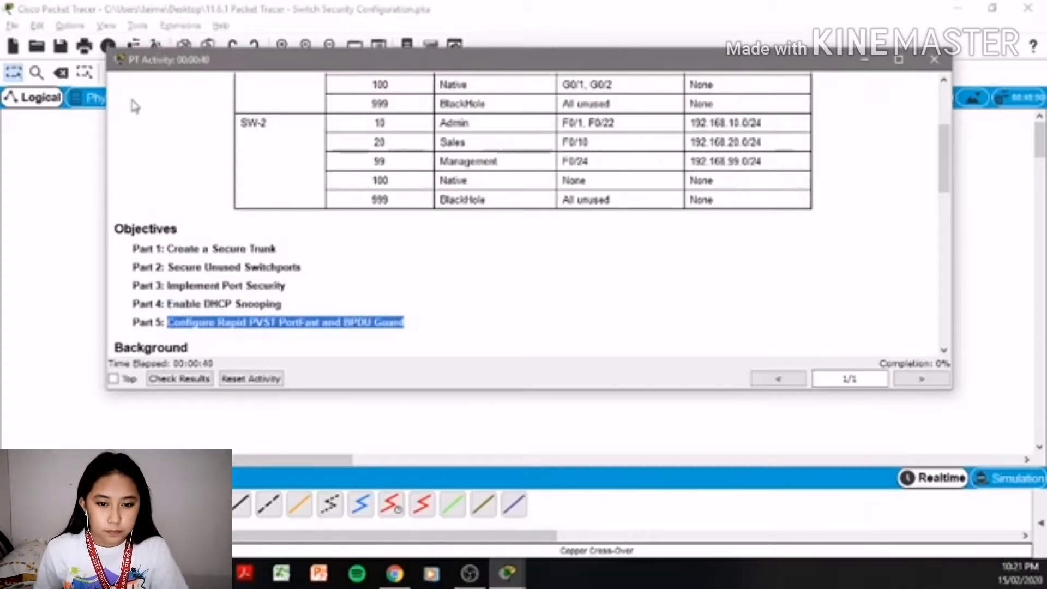
{"action": "scroll", "coordinate": [365, 326], "scroll_direction": "down", "scroll_amount": 3}
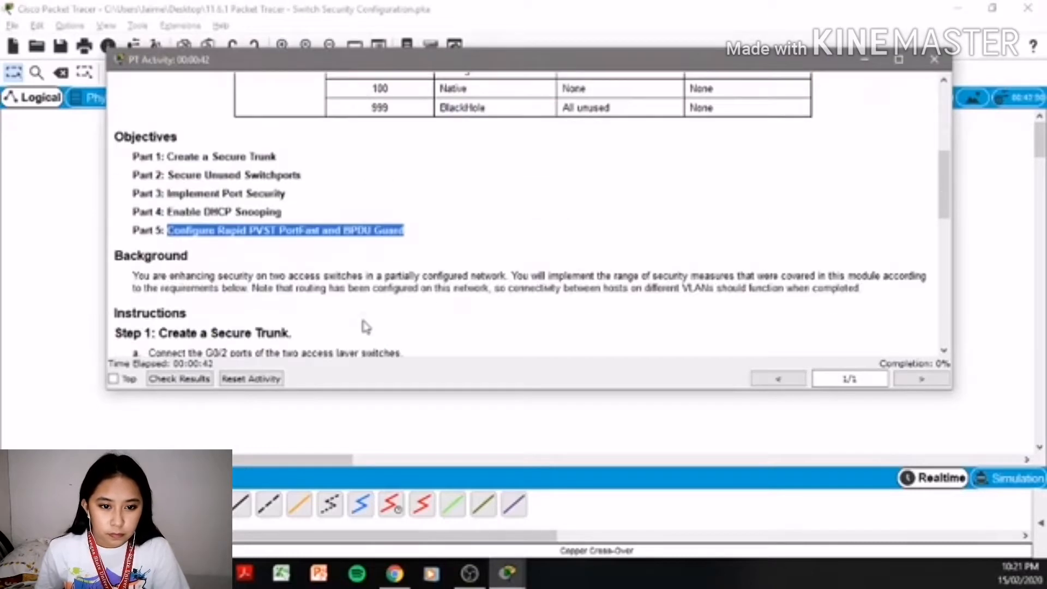
{"action": "scroll", "coordinate": [365, 326], "scroll_direction": "down", "scroll_amount": 2}
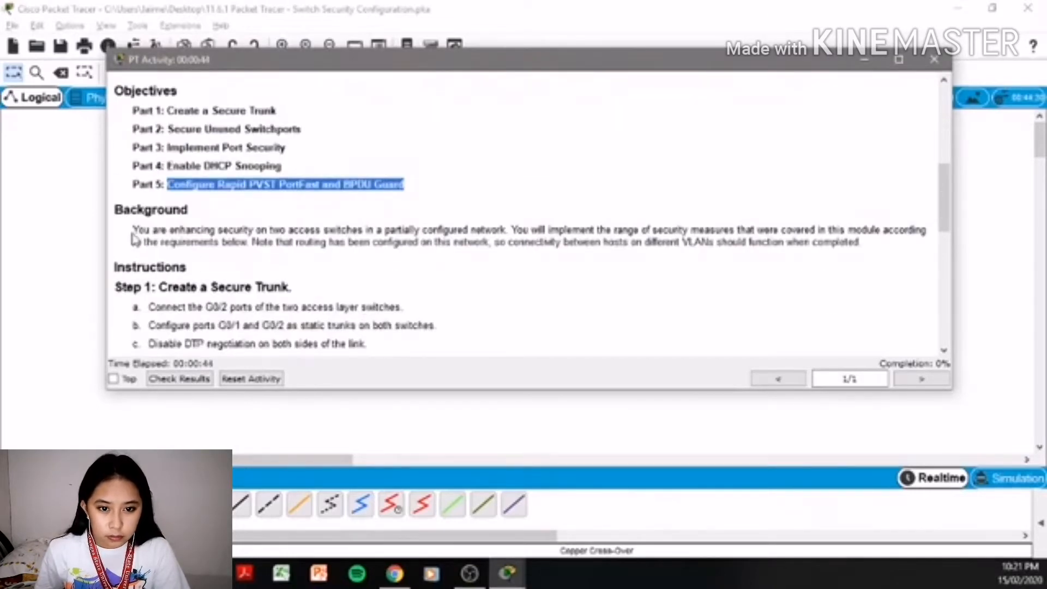
{"action": "left_click_drag", "start_coordinate": [133, 230], "coordinate": [168, 260]}
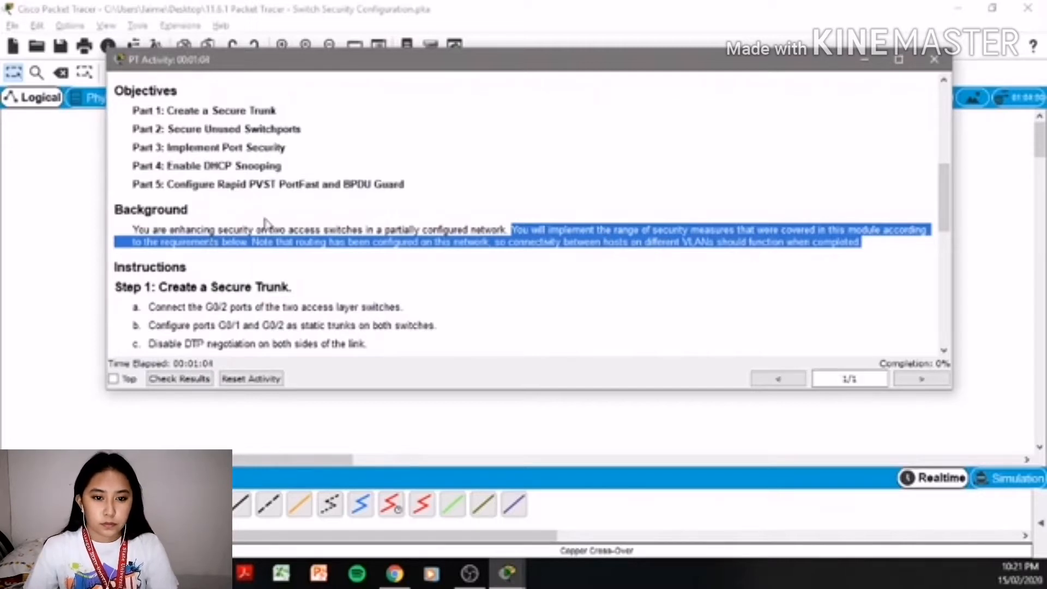
- Read the Step 1 instructions for creating a secure trunk, items a through e
{"action": "scroll", "coordinate": [391, 267], "scroll_direction": "down", "scroll_amount": 1}
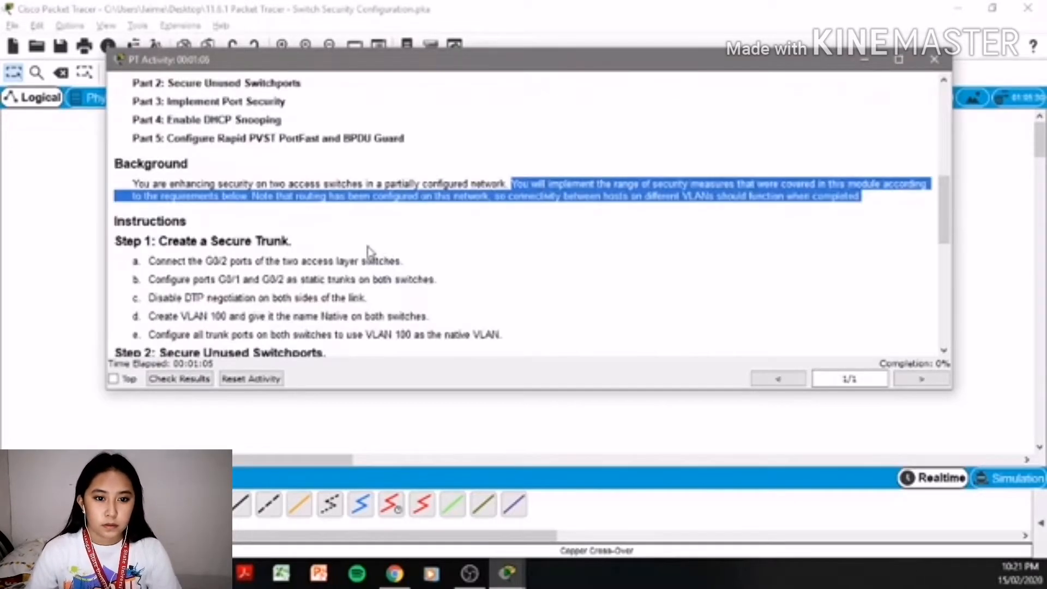
{"action": "scroll", "coordinate": [278, 237], "scroll_direction": "down", "scroll_amount": 1}
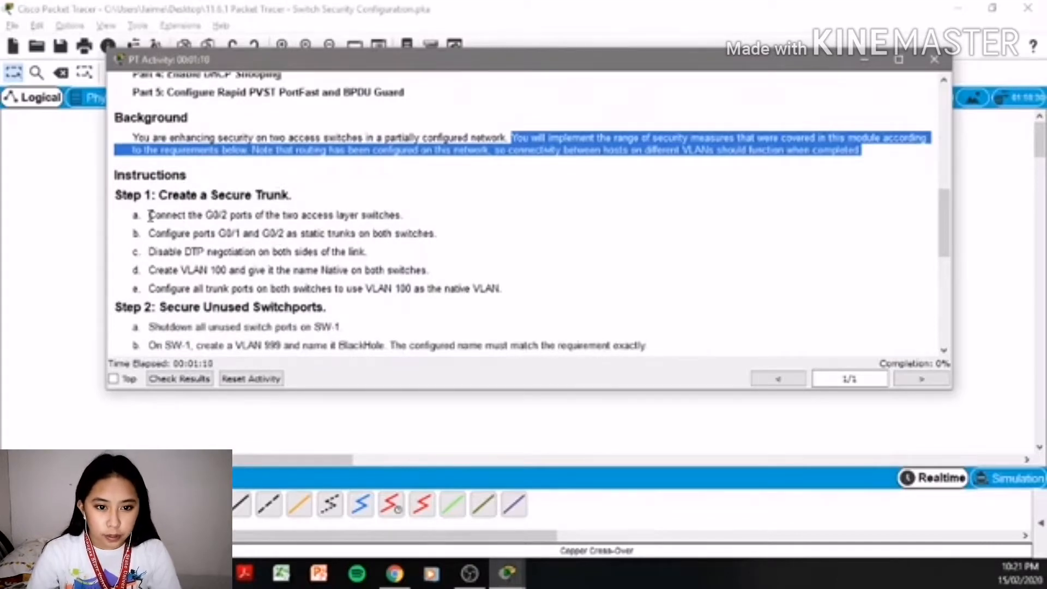
{"action": "left_click_drag", "start_coordinate": [151, 215], "coordinate": [400, 212]}
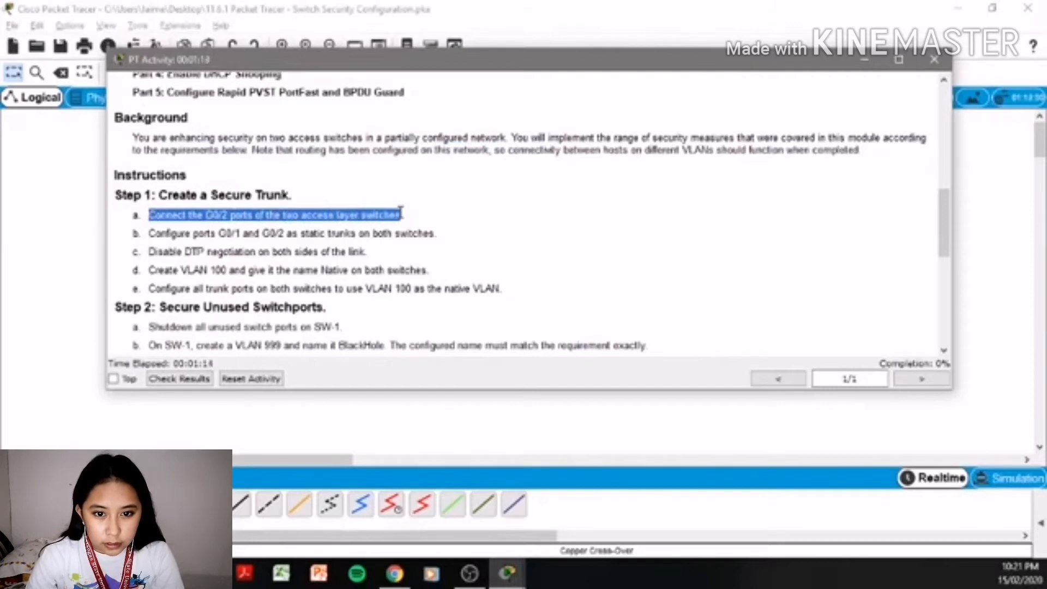
{"action": "left_click", "coordinate": [457, 228]}
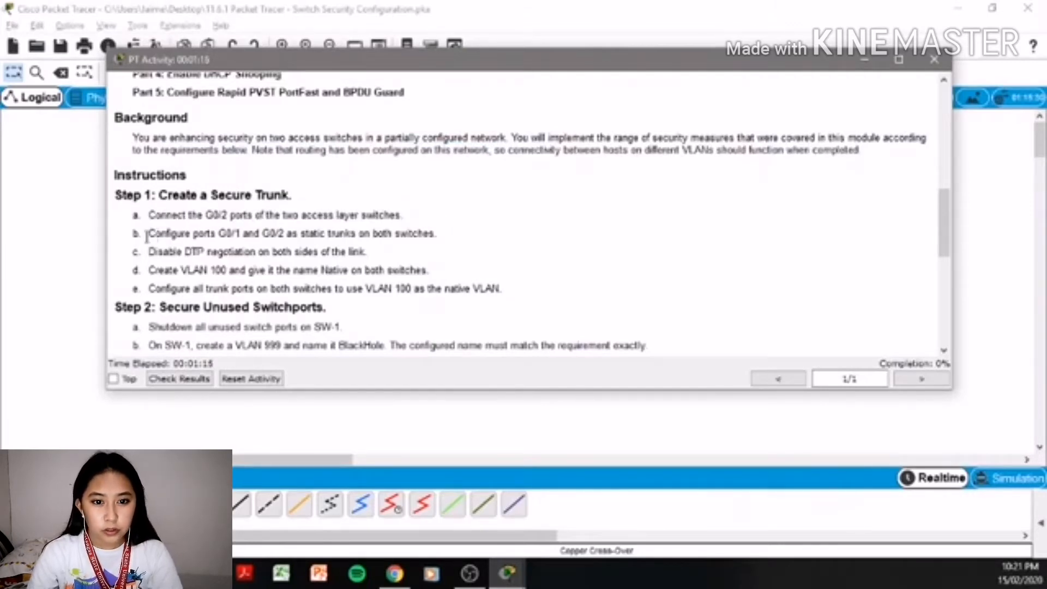
{"action": "left_click_drag", "start_coordinate": [146, 237], "coordinate": [479, 228]}
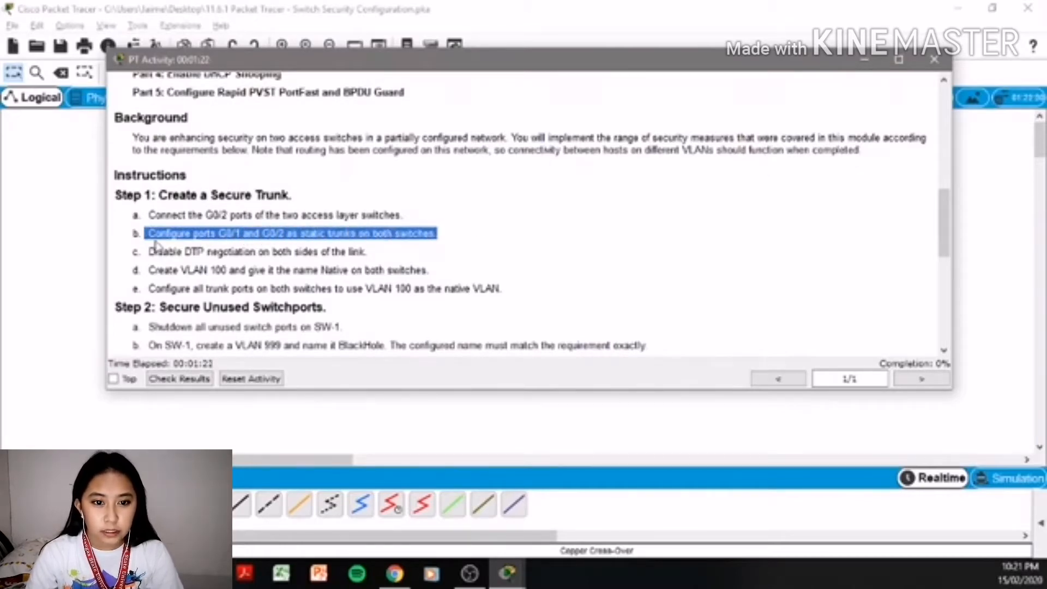
{"action": "left_click_drag", "start_coordinate": [145, 251], "coordinate": [373, 249]}
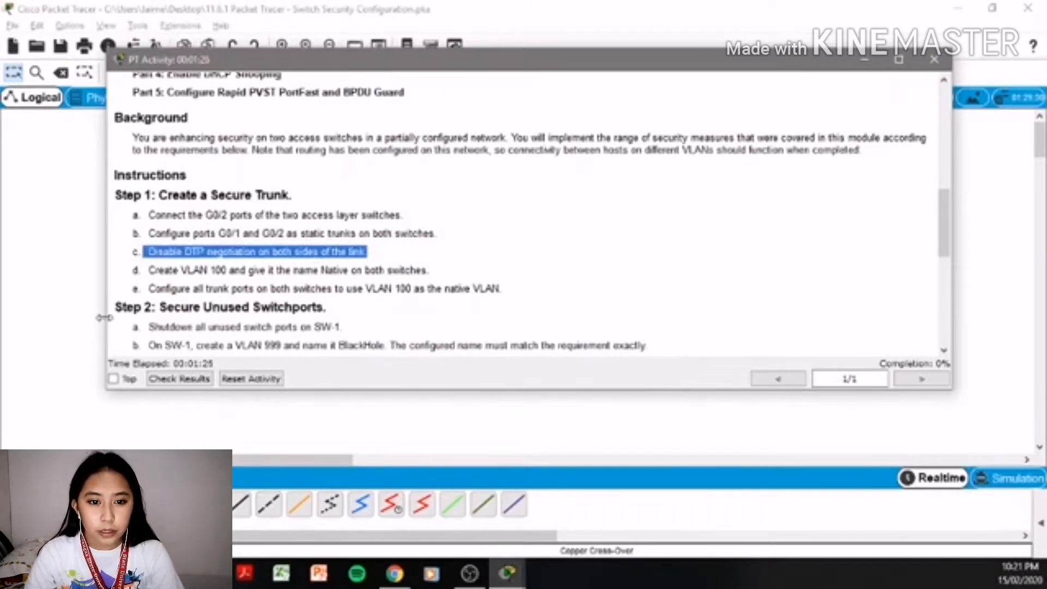
{"action": "left_click_drag", "start_coordinate": [151, 270], "coordinate": [438, 271]}
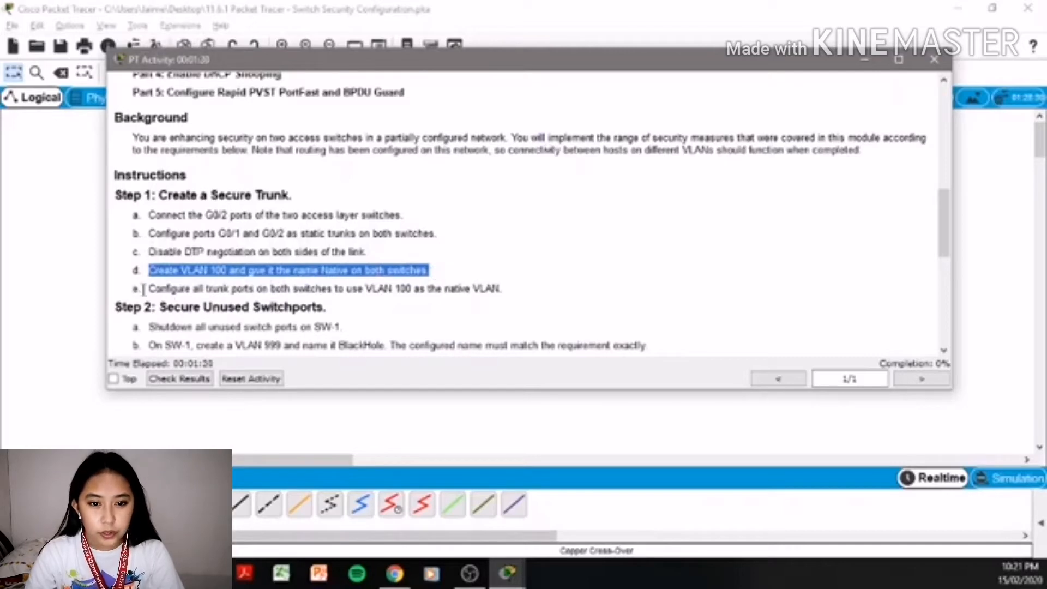
{"action": "left_click_drag", "start_coordinate": [149, 290], "coordinate": [502, 289]}
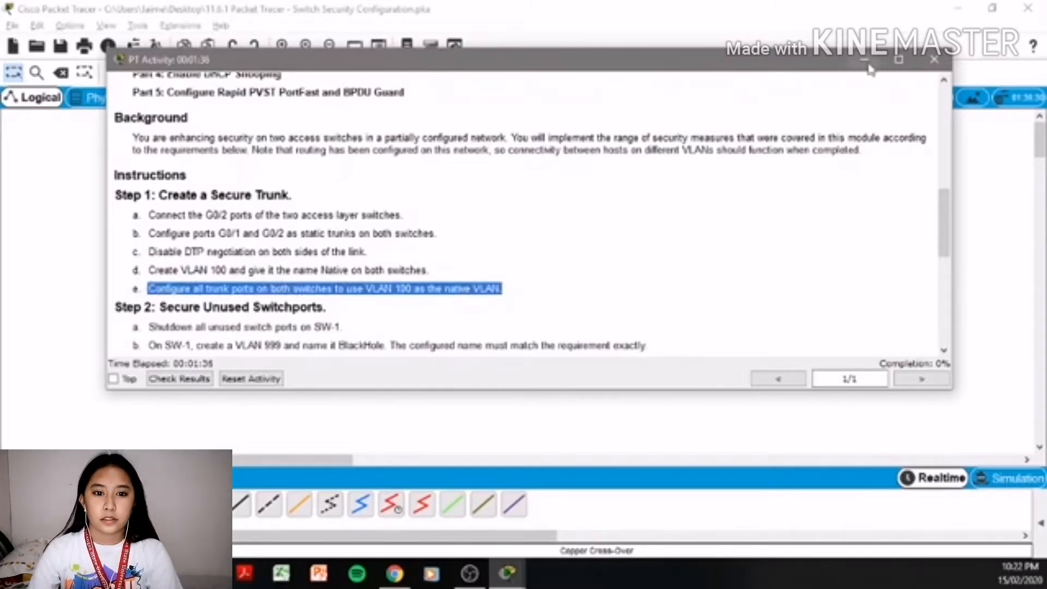
- Minimise the instructions and connect SW-1 GigabitEthernet0/2 to SW-2 GigabitEthernet0/2 with a copper cross-over cable
{"action": "left_click", "coordinate": [868, 64]}
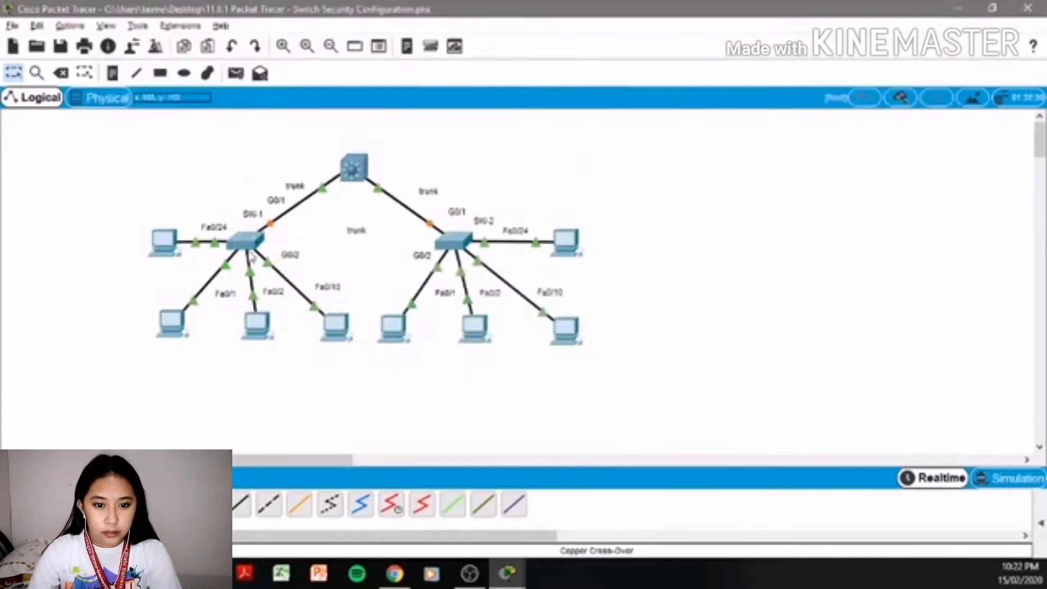
{"action": "left_click", "coordinate": [266, 505]}
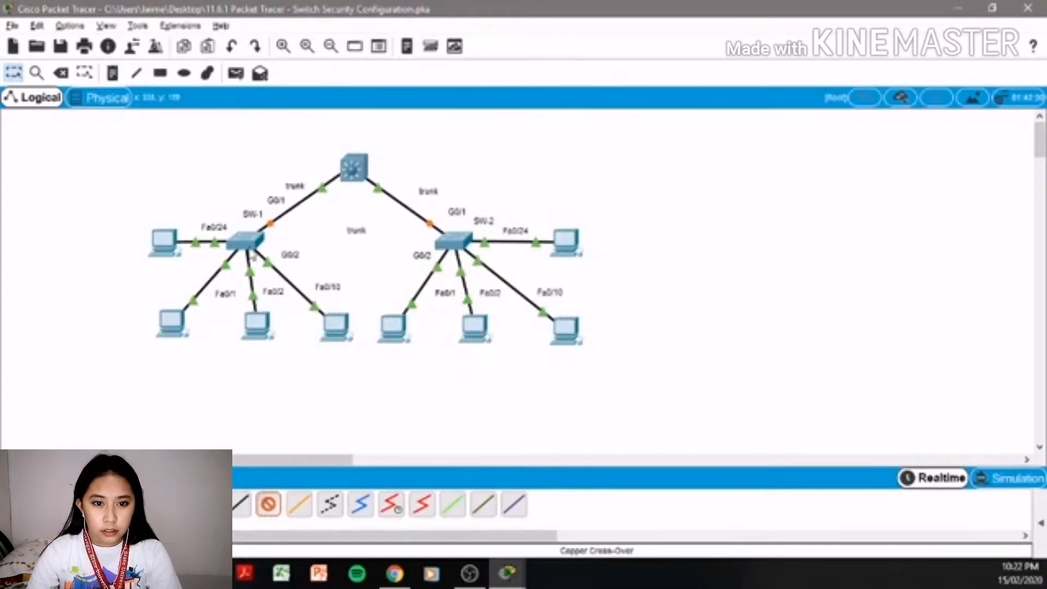
{"action": "left_click", "coordinate": [253, 257]}
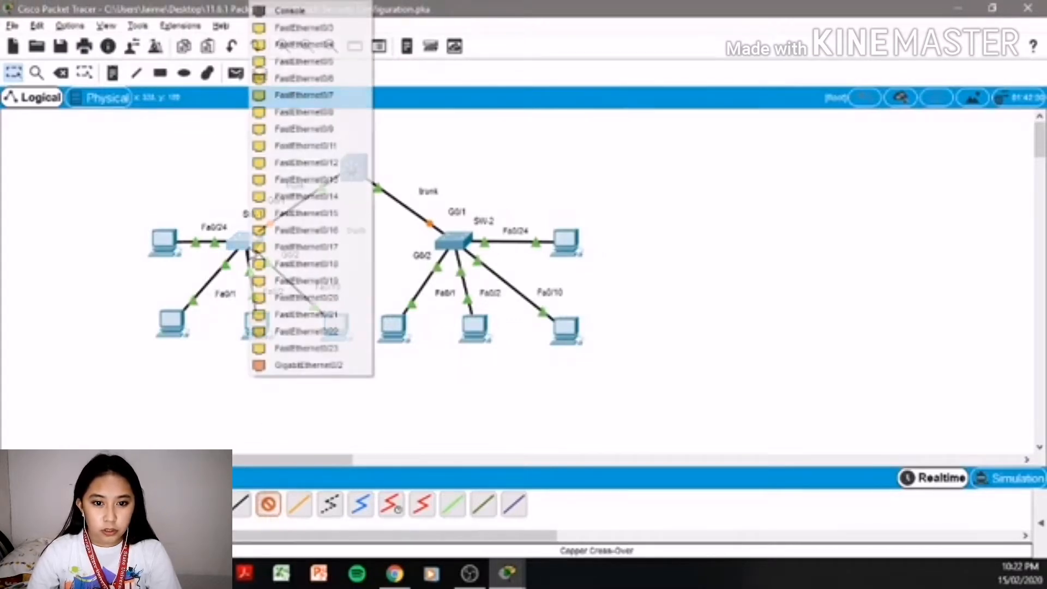
{"action": "left_click", "coordinate": [309, 374]}
{"action": "left_click", "coordinate": [454, 241]}
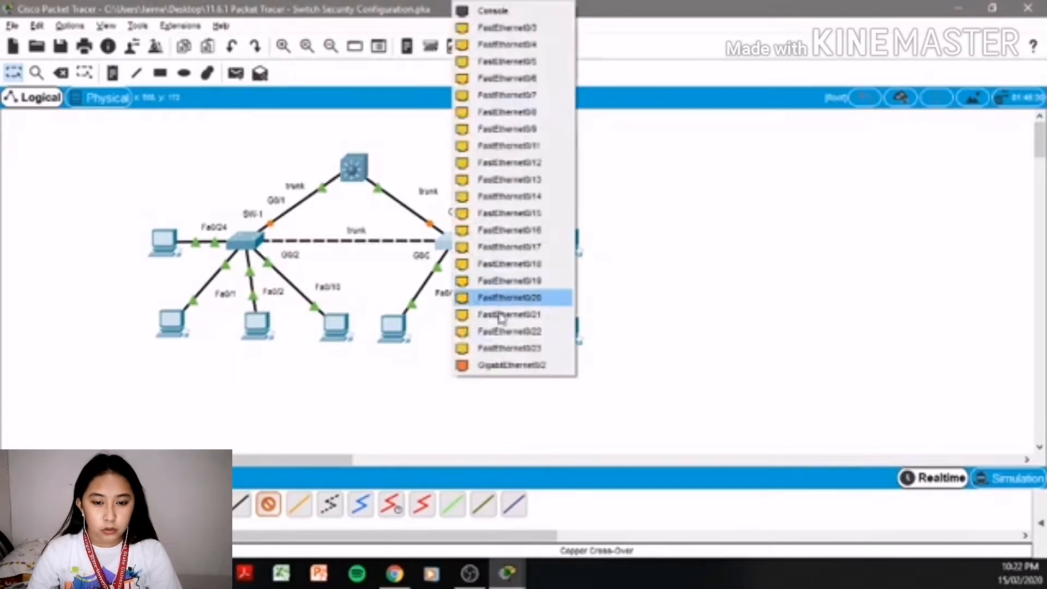
{"action": "left_click", "coordinate": [512, 365]}
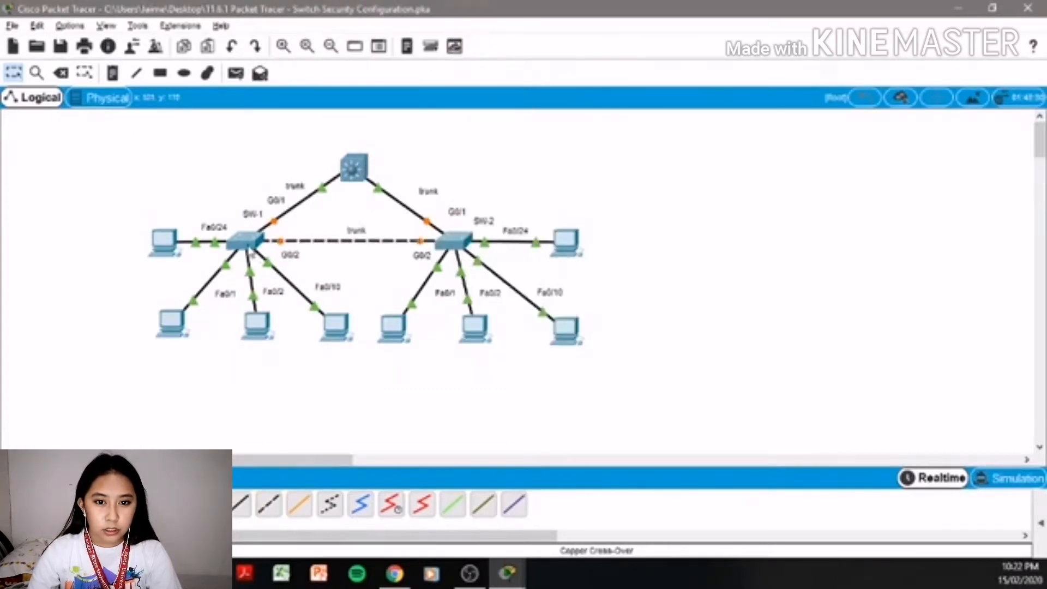
- Open the SW-1 command line and enter global configuration mode with enable and config t
{"action": "left_click", "coordinate": [247, 242]}
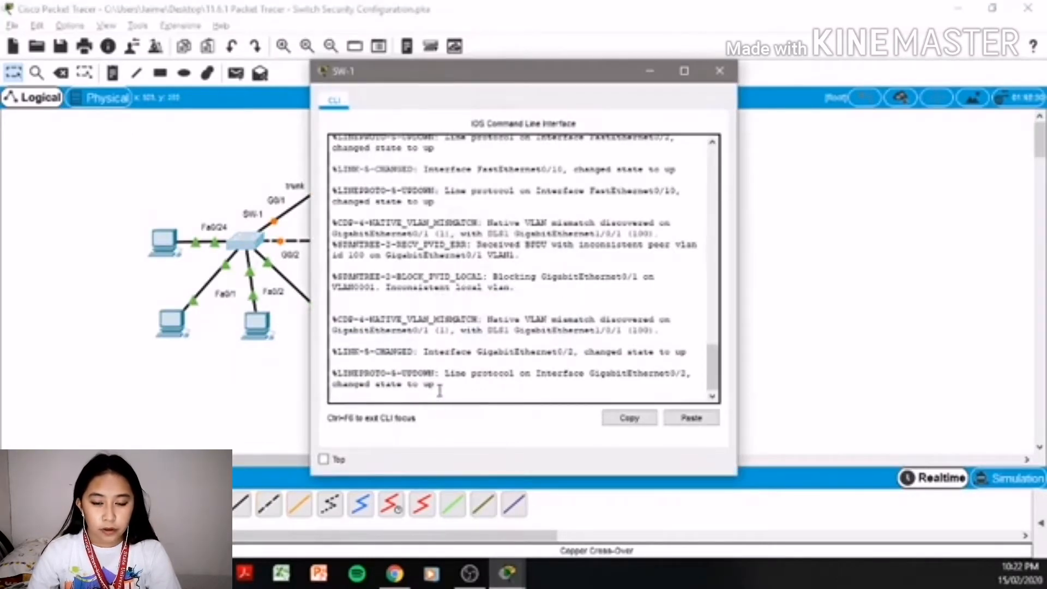
{"action": "key", "text": "Return"}
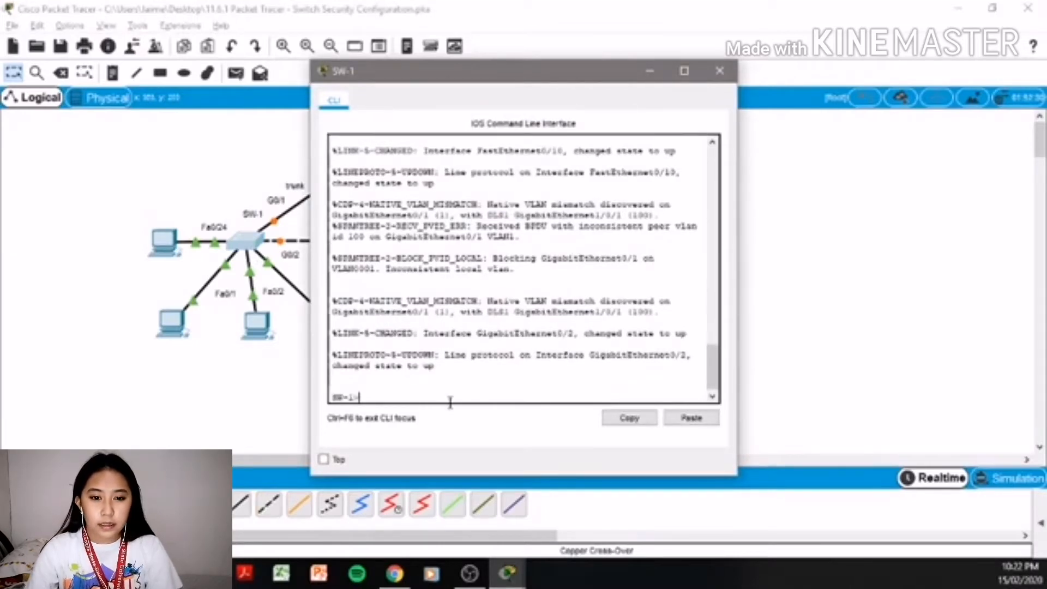
{"action": "type", "text": "enable"}
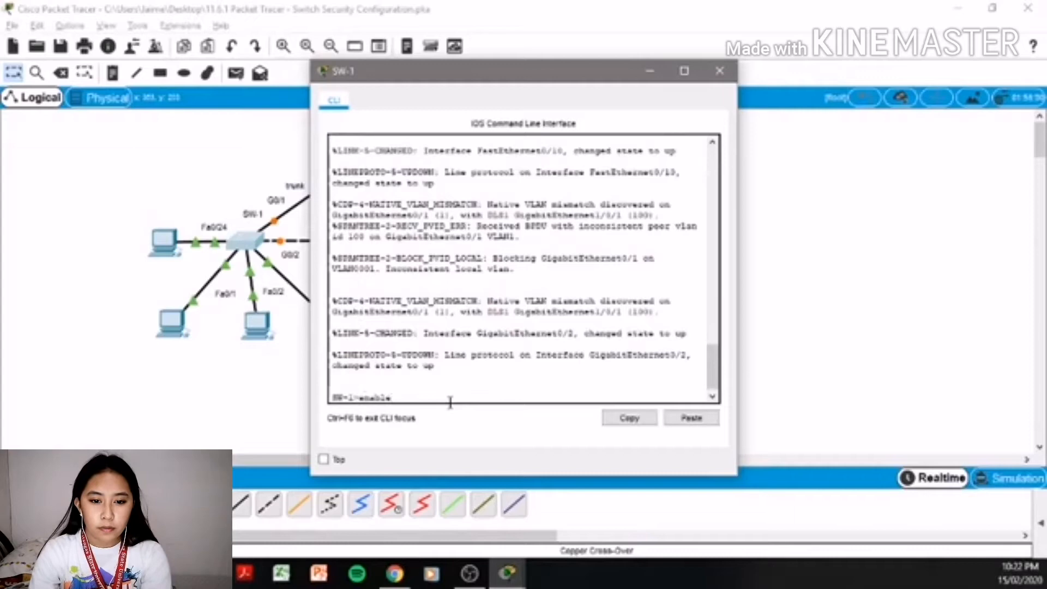
{"action": "key", "text": "Return"}
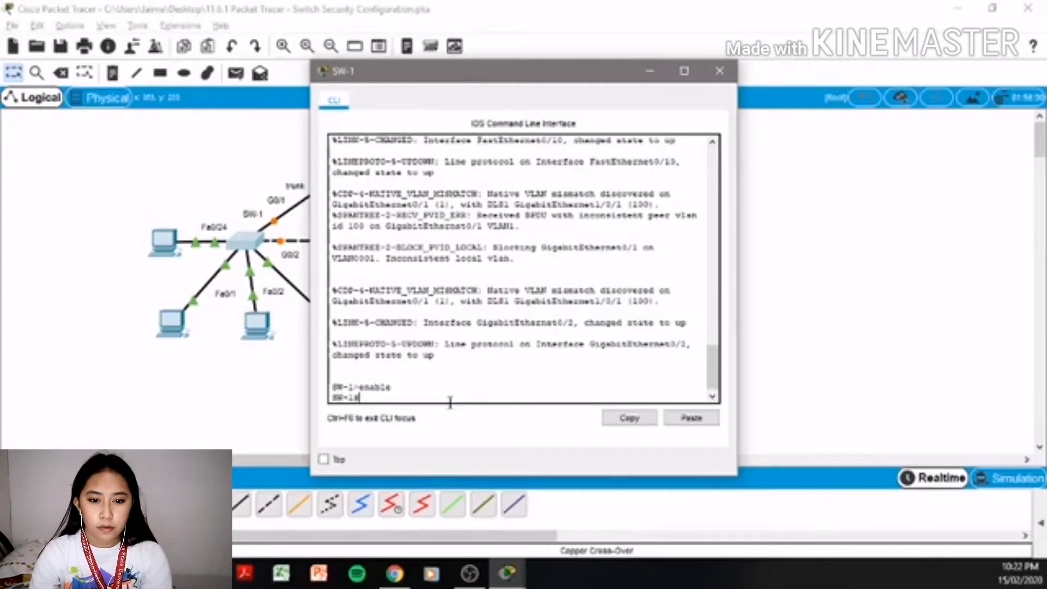
{"action": "type", "text": "config"}
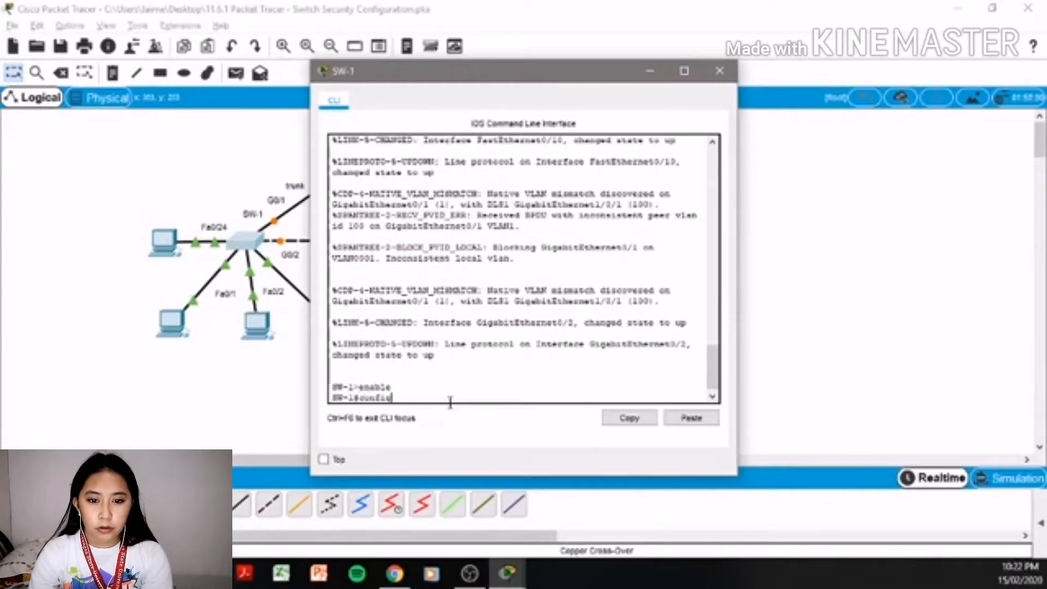
{"action": "type", "text": " t"}
{"action": "key", "text": "Return"}
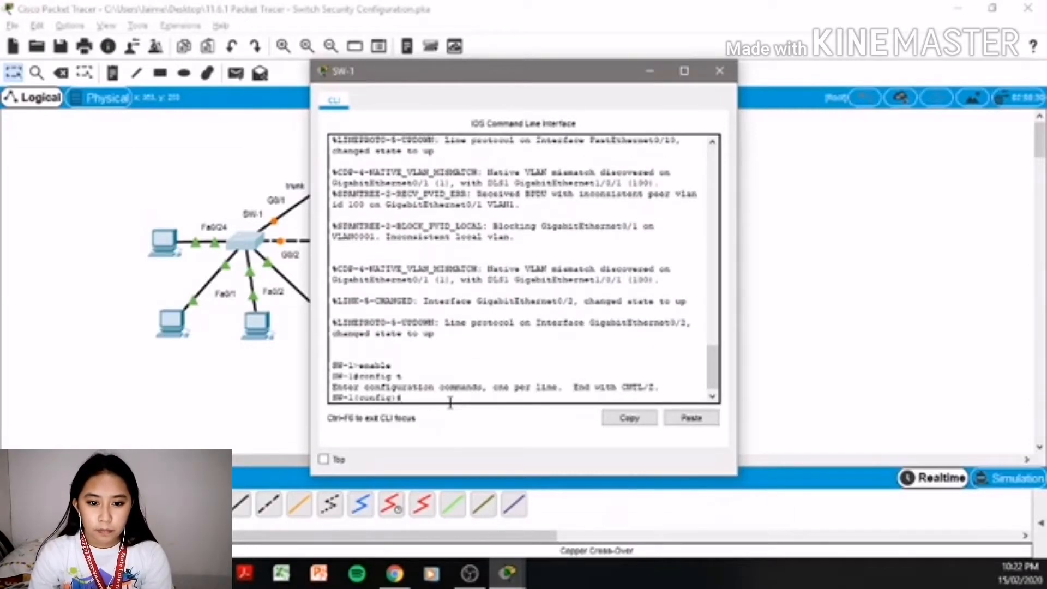
{"action": "type", "text": "intra"}
{"action": "key", "text": "BackSpace"}
{"action": "key", "text": "BackSpace"}
{"action": "key", "text": "BackSpace"}
{"action": "key", "text": "BackSpace"}
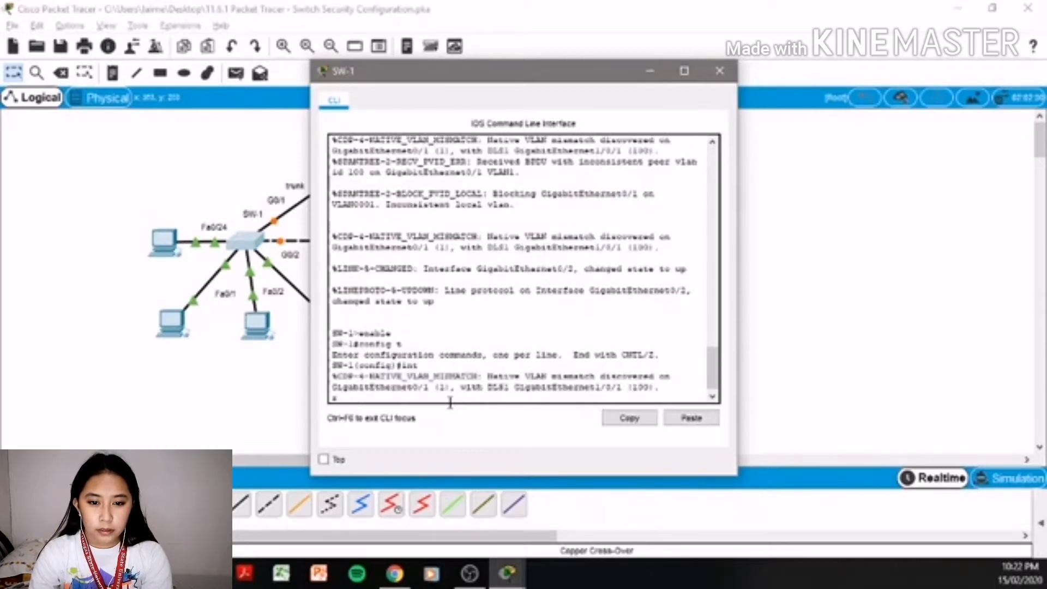
{"action": "key", "text": "BackSpace"}
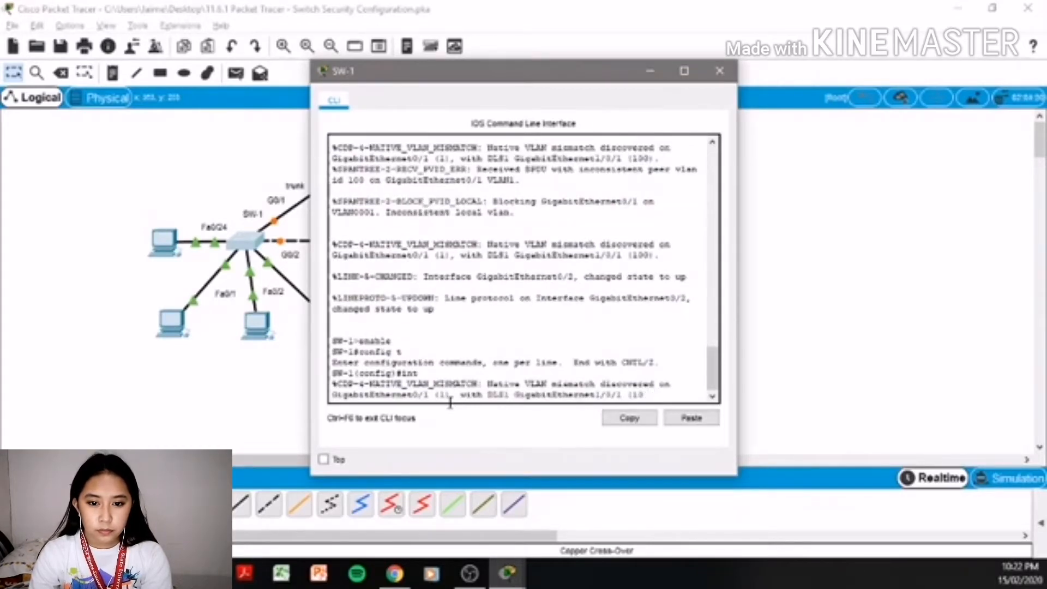
{"action": "key", "text": "Return"}
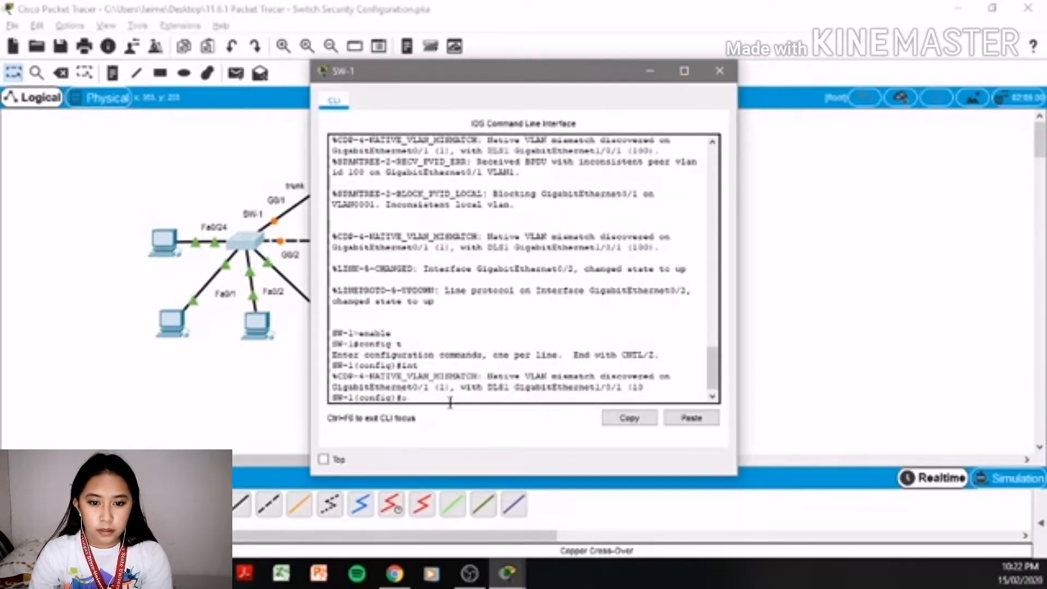
- Enter interface range configuration for G0/1 and G0/2 on SW-1 with int range g0/1-2
{"action": "type", "text": "int range"}
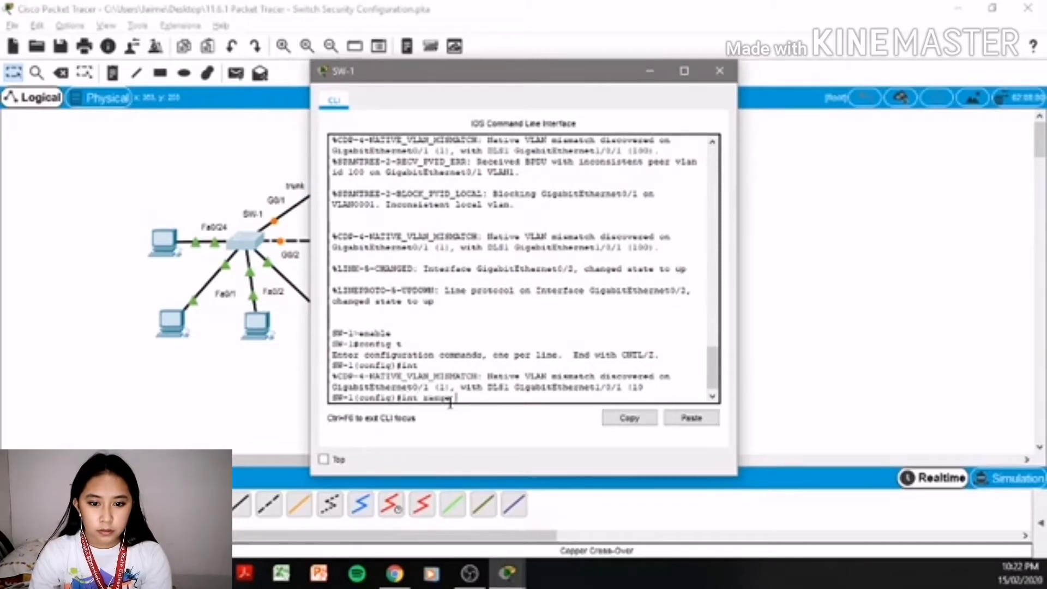
{"action": "type", "text": " g"}
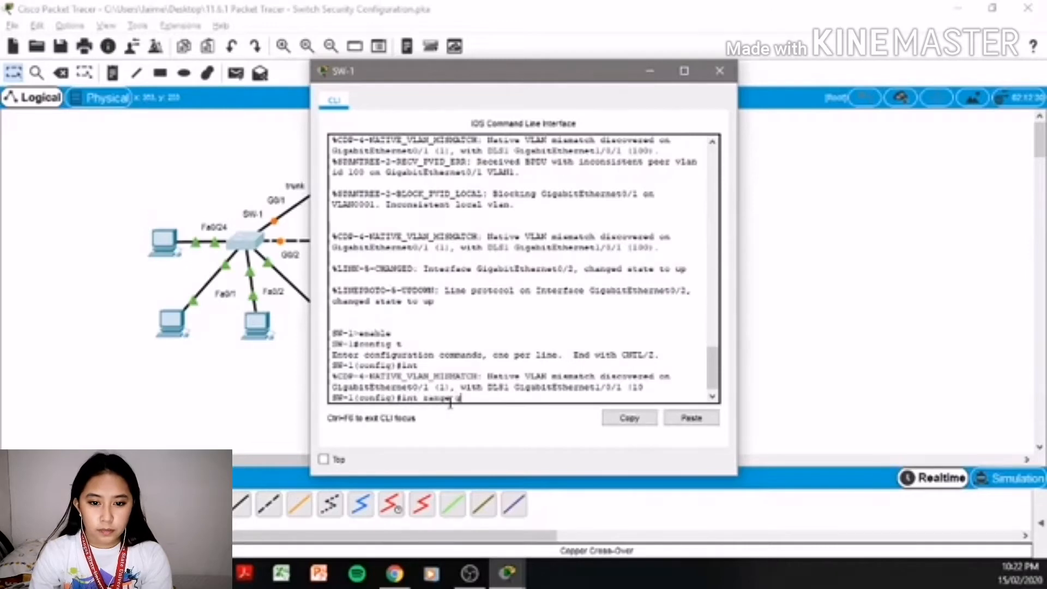
{"action": "type", "text": "0/1"}
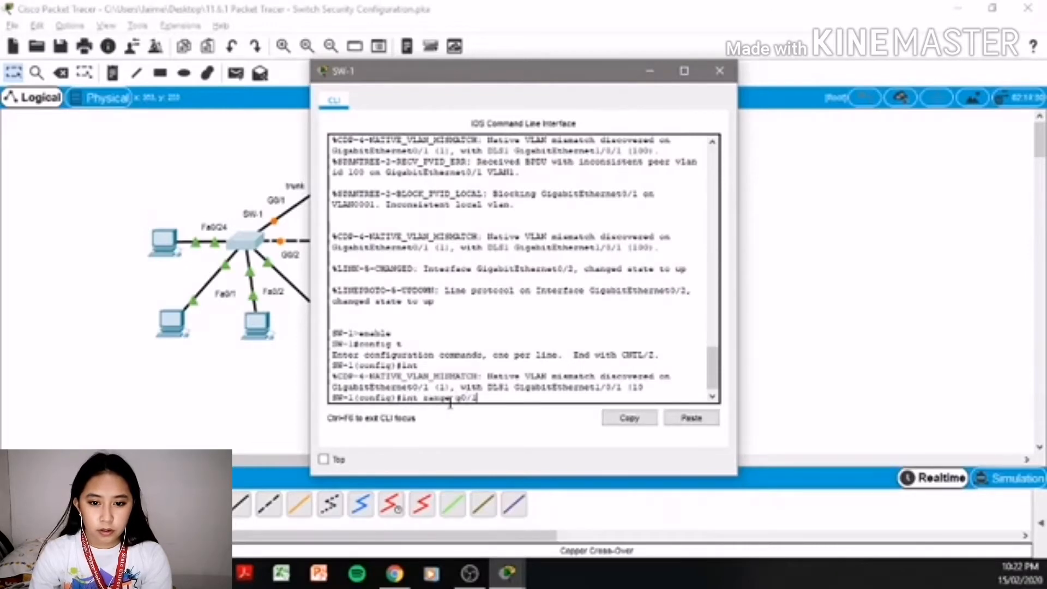
{"action": "type", "text": "-2"}
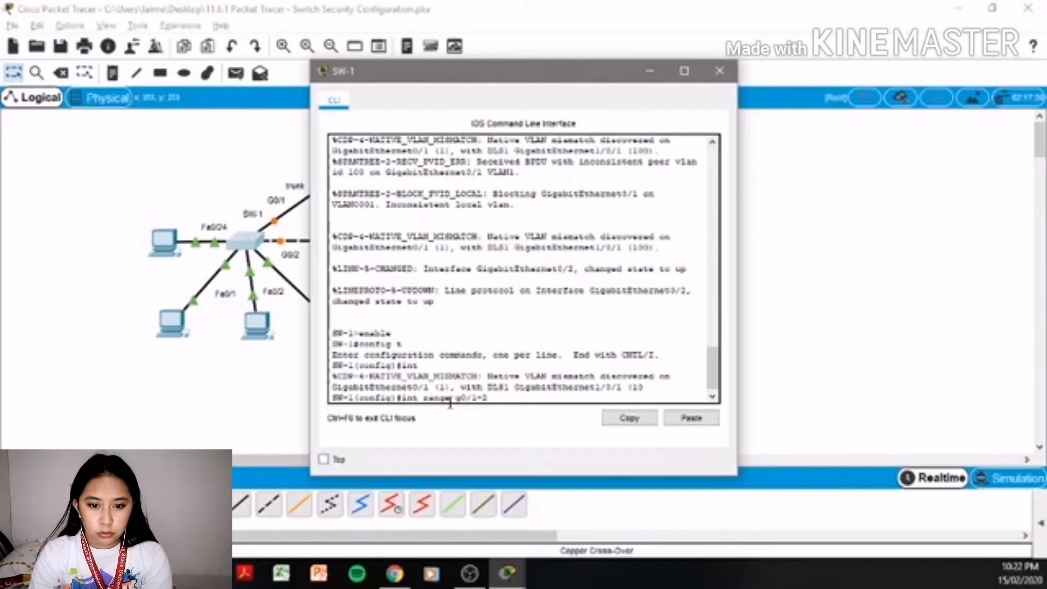
{"action": "key", "text": "Return"}
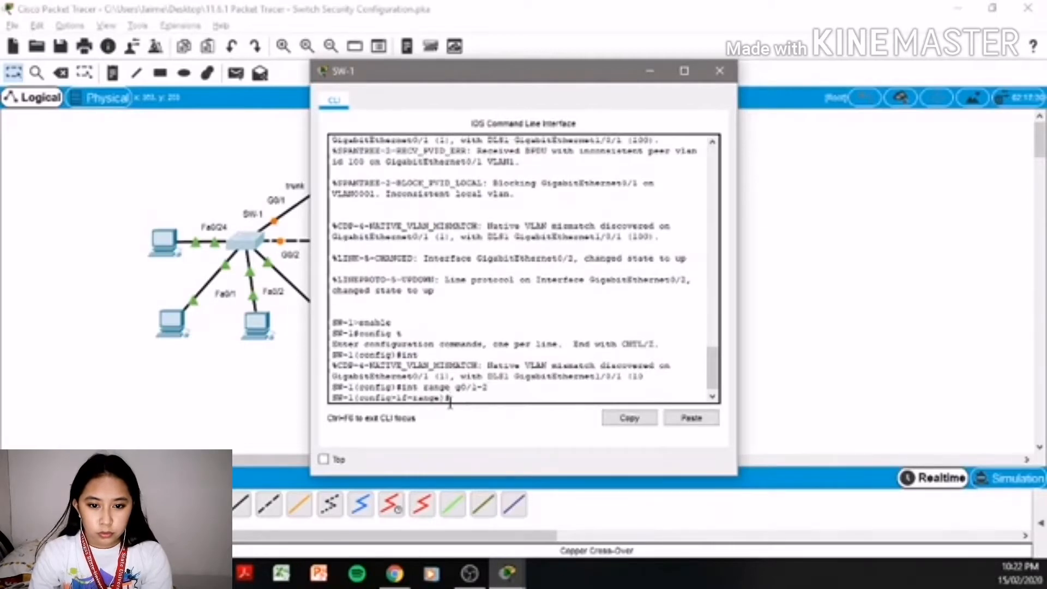
- Set the selected SW-1 ports to trunk mode with switchport mode trunk
{"action": "type", "text": "sw"}
{"action": "key", "text": "Tab"}
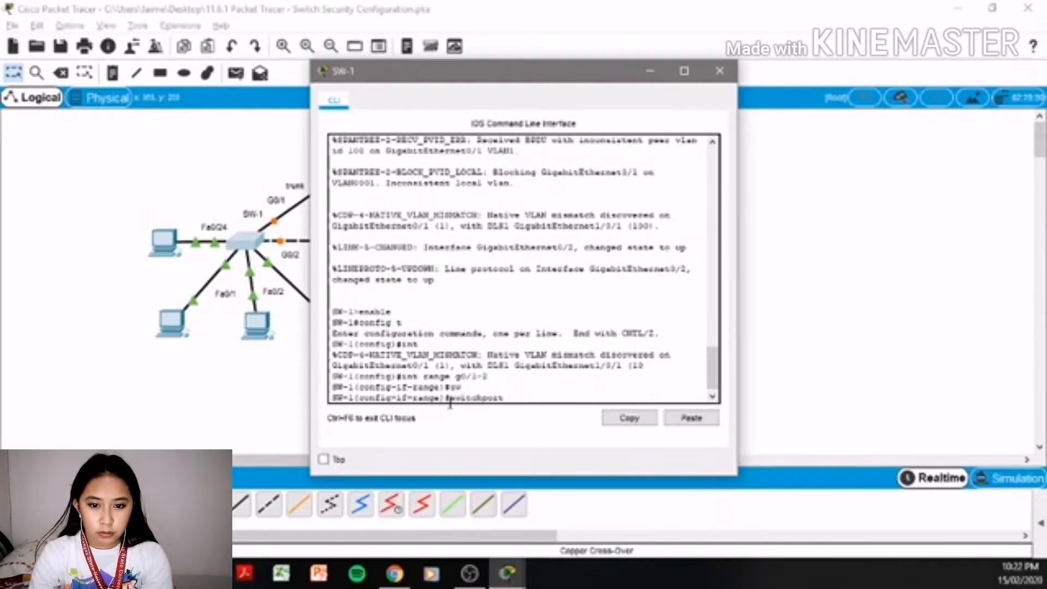
{"action": "type", "text": "t"}
{"action": "key", "text": "BackSpace"}
{"action": "type", "text": "mode trun"}
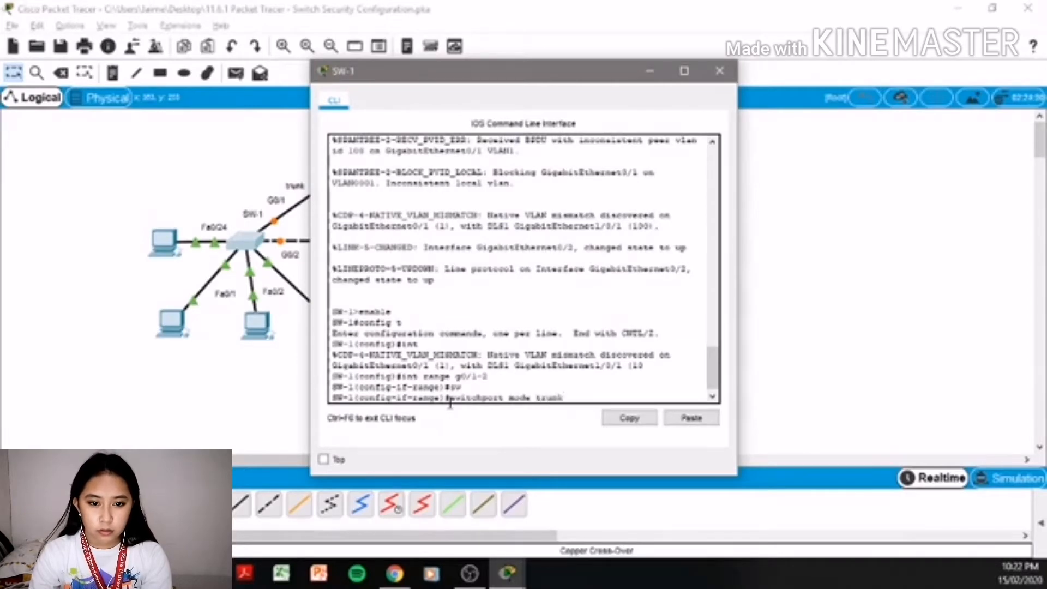
{"action": "type", "text": "k"}
{"action": "key", "text": "Return"}
{"action": "key", "text": "Return"}
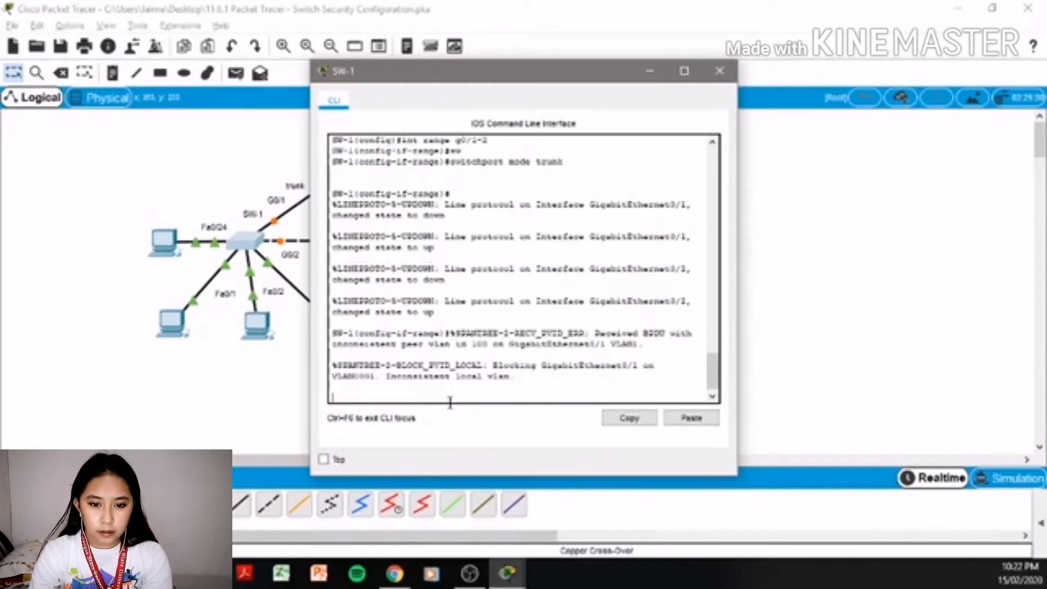
{"action": "key", "text": "Return"}
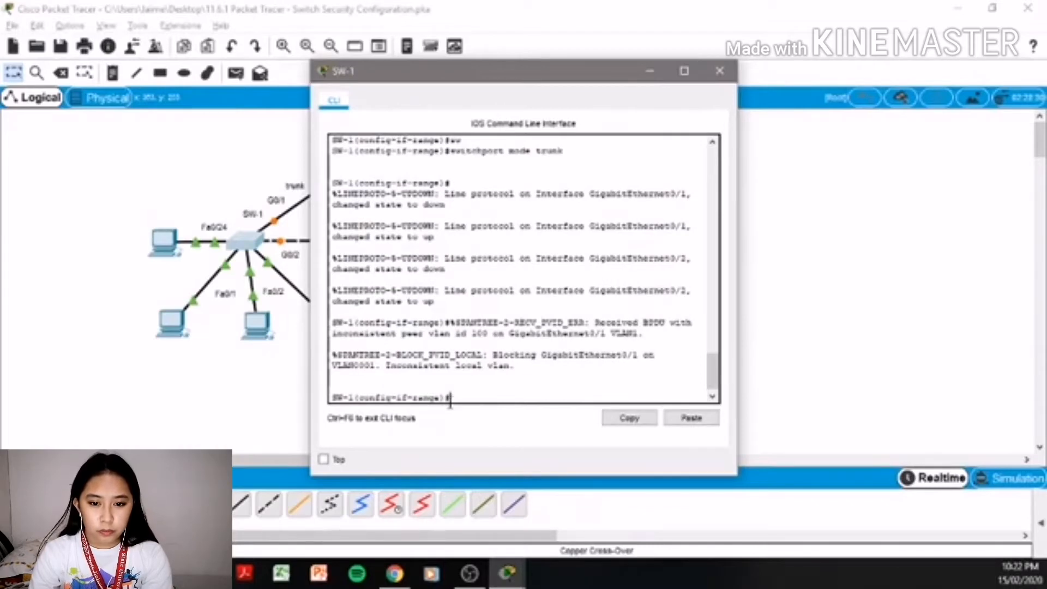
- Assign native VLAN 100 to the SW-1 trunk ports with switchport trunk native vlan 100
{"action": "type", "text": "swi"}
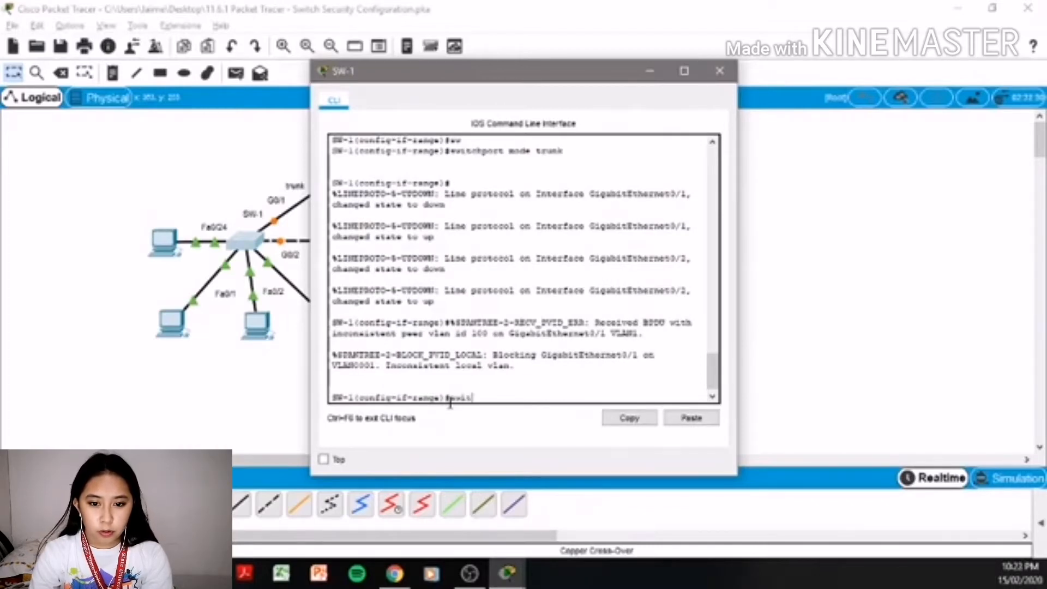
{"action": "type", "text": "t"}
{"action": "key", "text": "Tab"}
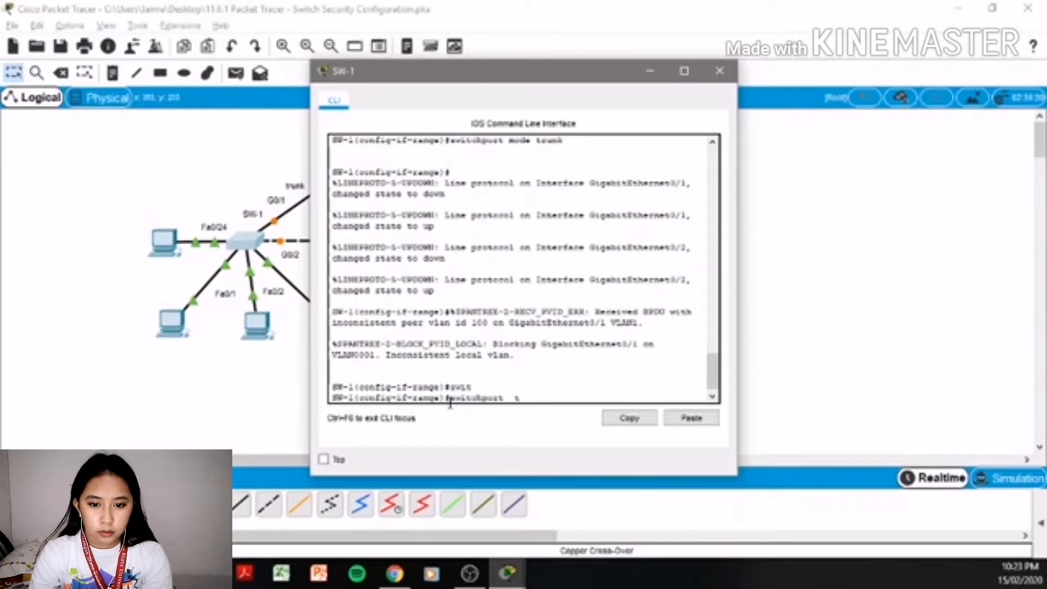
{"action": "type", "text": "trunk"}
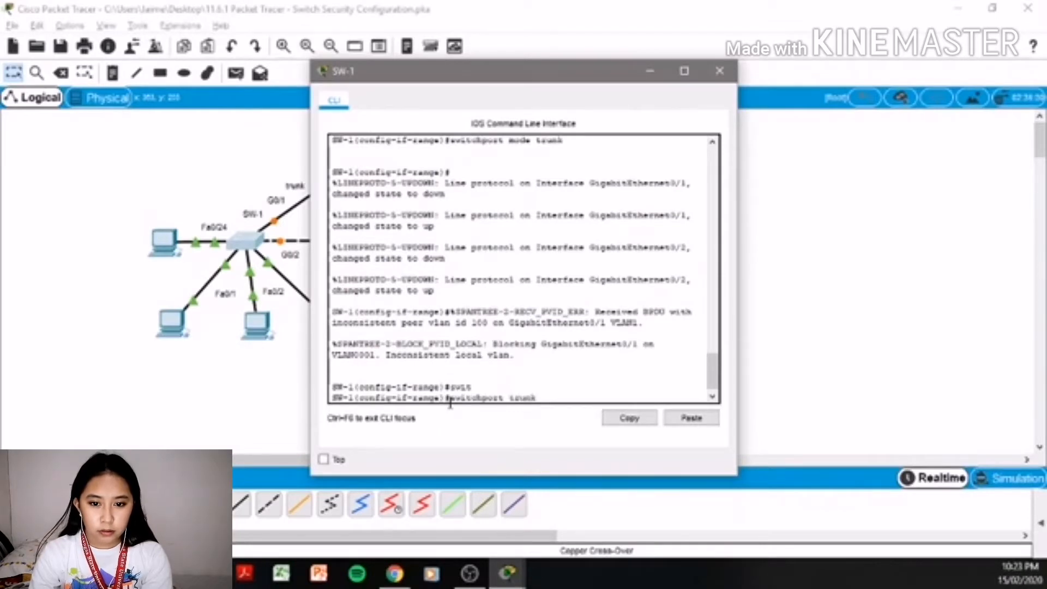
{"action": "type", "text": " nativ"}
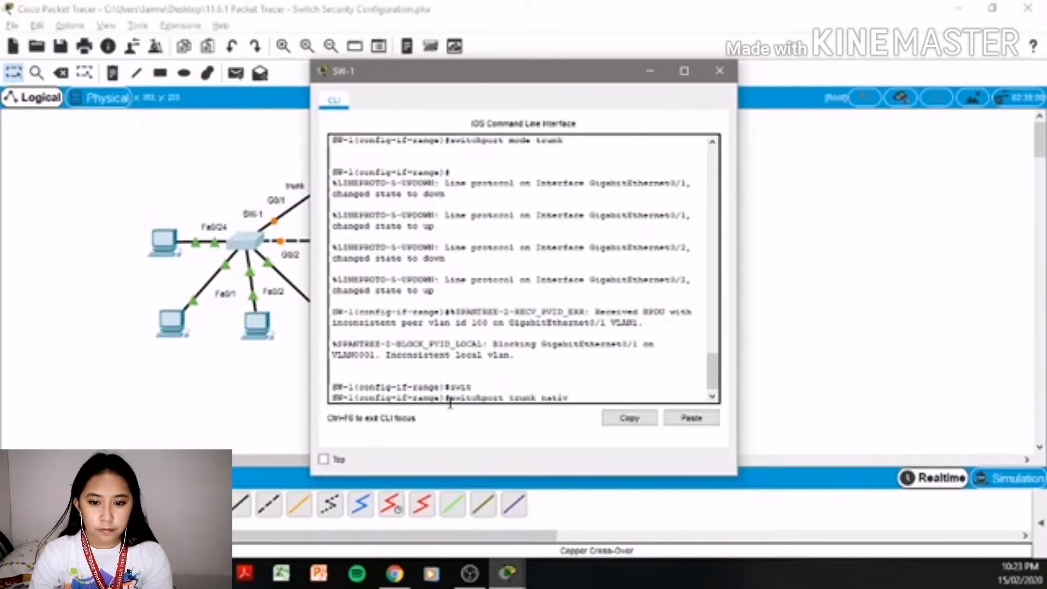
{"action": "type", "text": "e vlan "}
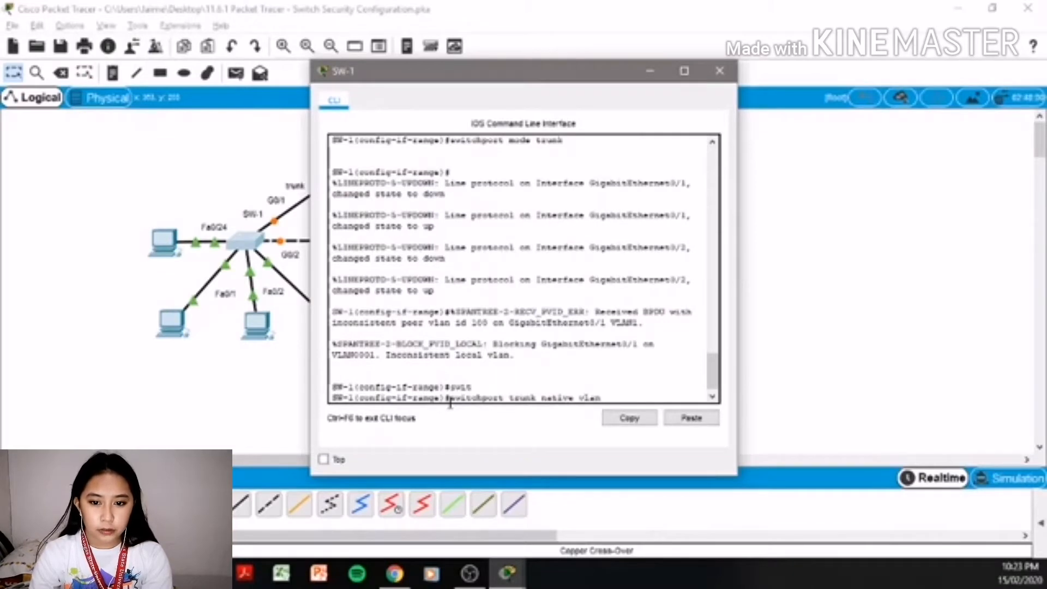
{"action": "type", "text": "10"}
{"action": "key", "text": "BackSpace"}
{"action": "key", "text": "BackSpace"}
{"action": "key", "text": "BackSpace"}
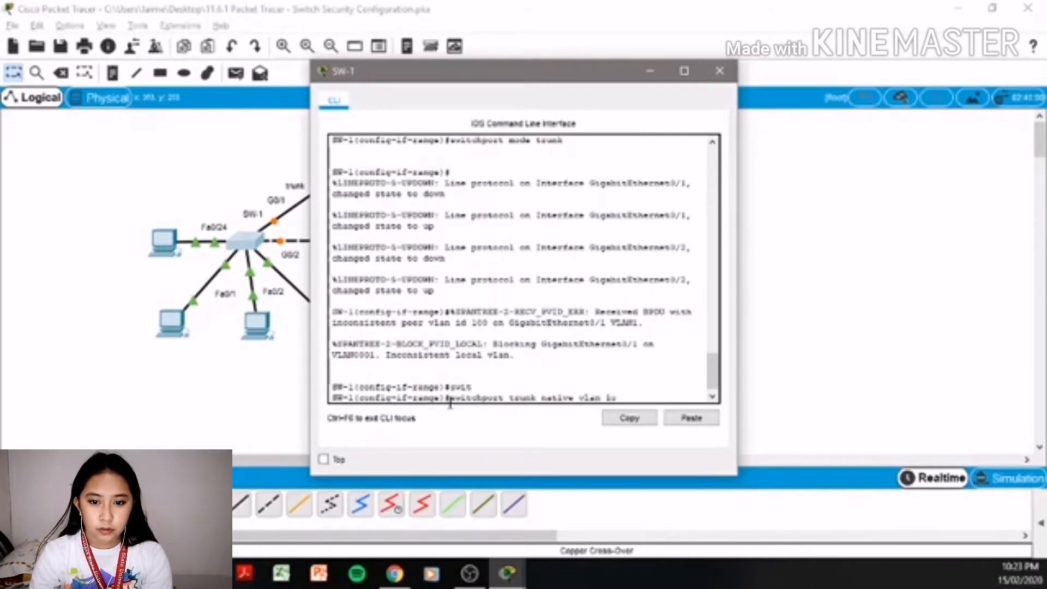
{"action": "type", "text": "100"}
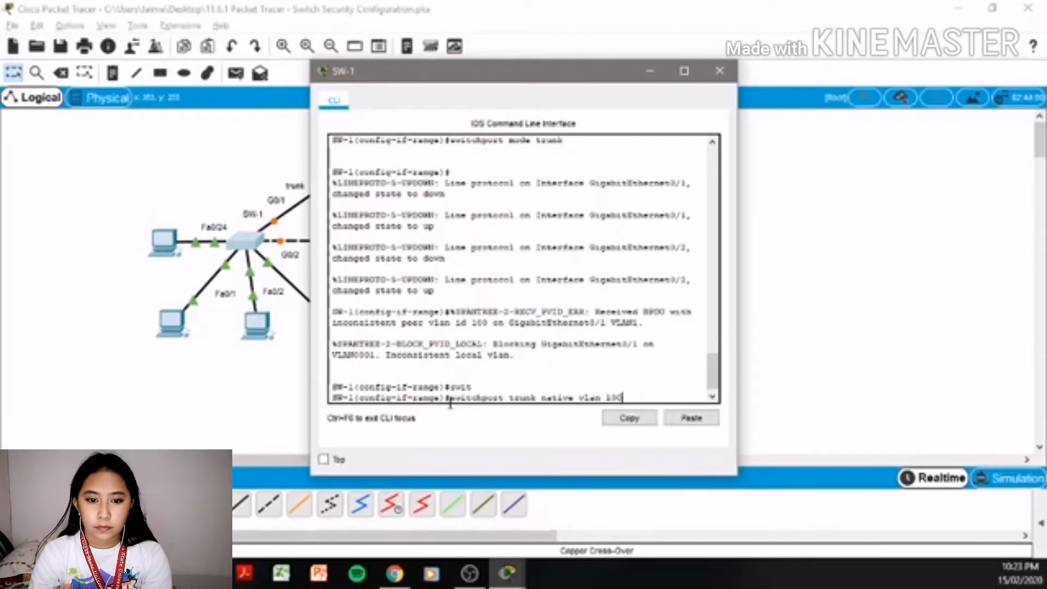
{"action": "key", "text": "Return"}
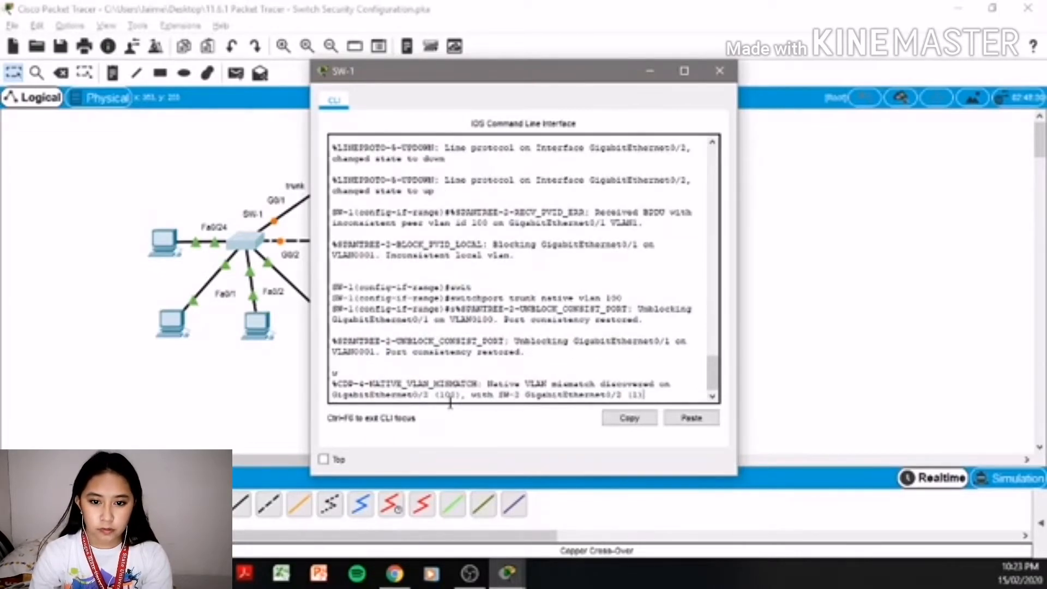
{"action": "key", "text": "Return"}
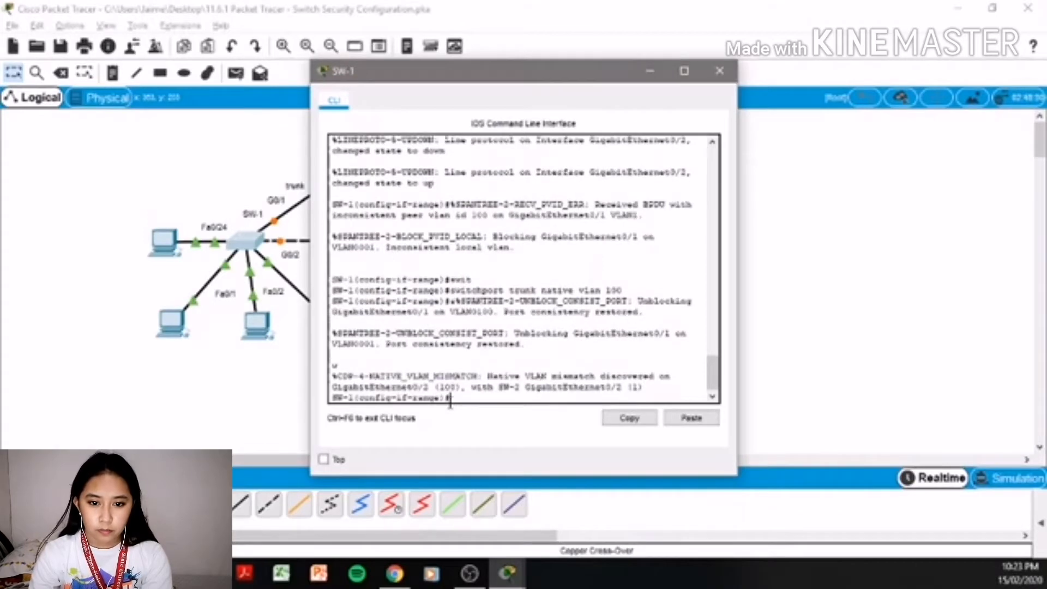
{"action": "type", "text": "swi"}
{"action": "key", "text": "Tab"}
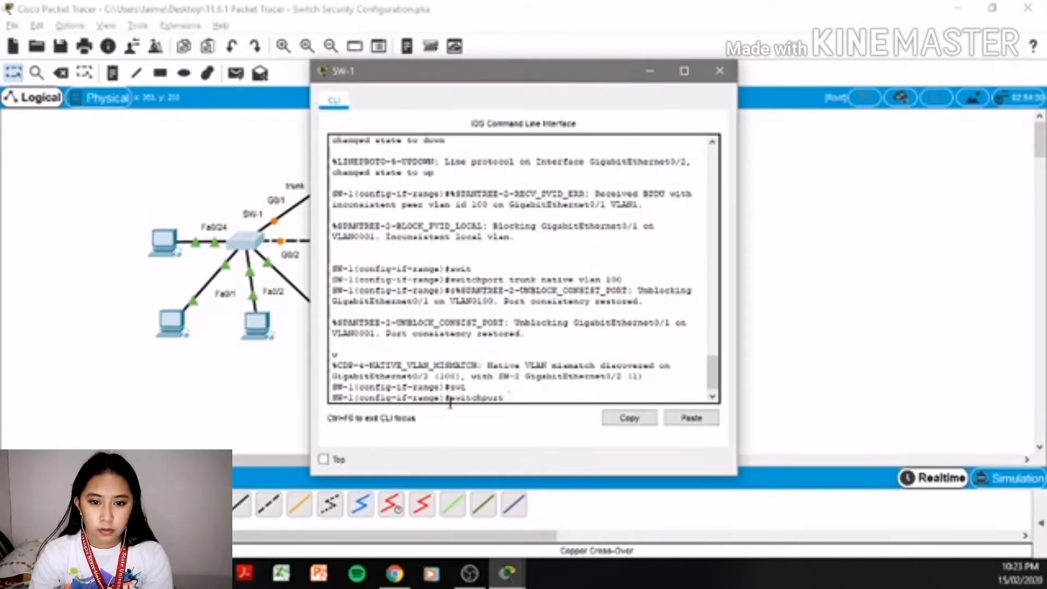
{"action": "type", "text": "nat"}
{"action": "key", "text": "BackSpace"}
{"action": "key", "text": "BackSpace"}
{"action": "key", "text": "BackSpace"}
{"action": "key", "text": "BackSpace"}
{"action": "key", "text": "BackSpace"}
{"action": "key", "text": "BackSpace"}
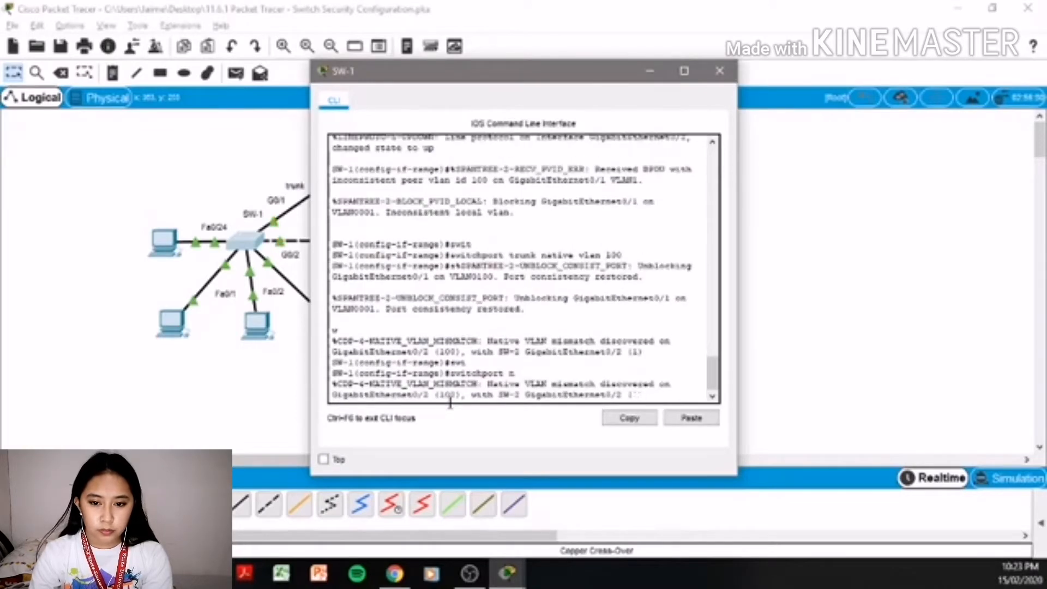
{"action": "key", "text": "BackSpace"}
{"action": "key", "text": "BackSpace"}
{"action": "key", "text": "BackSpace"}
{"action": "key", "text": "BackSpace"}
{"action": "key", "text": "BackSpace"}
{"action": "key", "text": "BackSpace"}
{"action": "key", "text": "BackSpace"}
{"action": "key", "text": "BackSpace"}
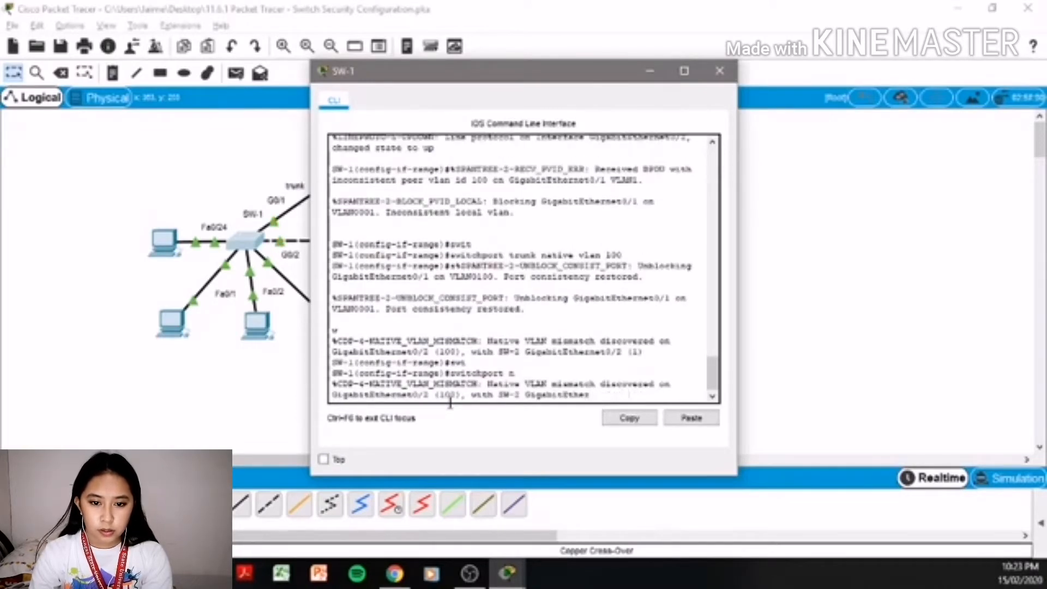
{"action": "key", "text": "Return"}
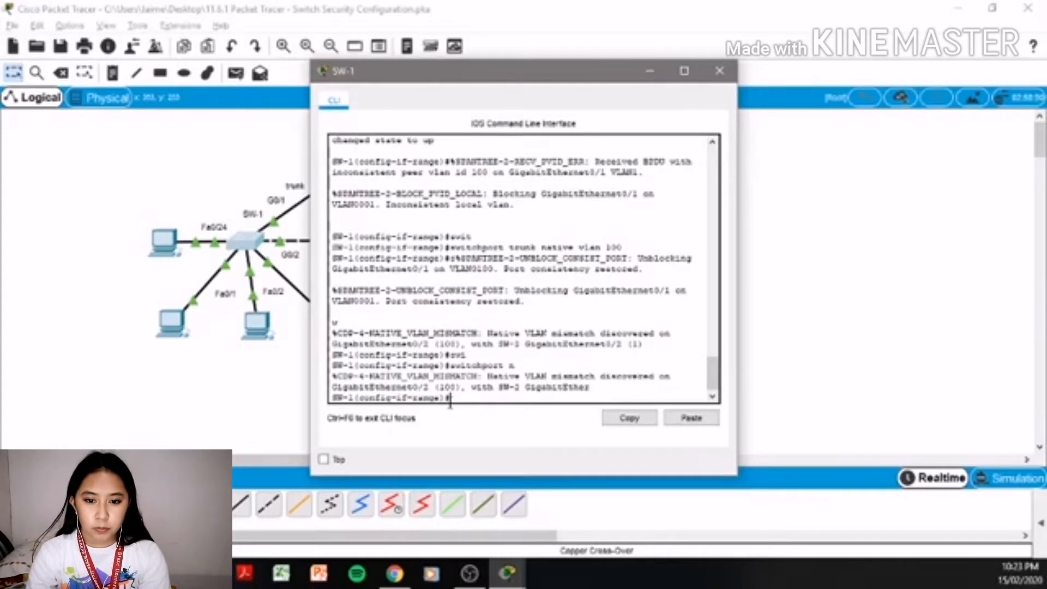
{"action": "key", "text": "Up"}
{"action": "key", "text": "Down"}
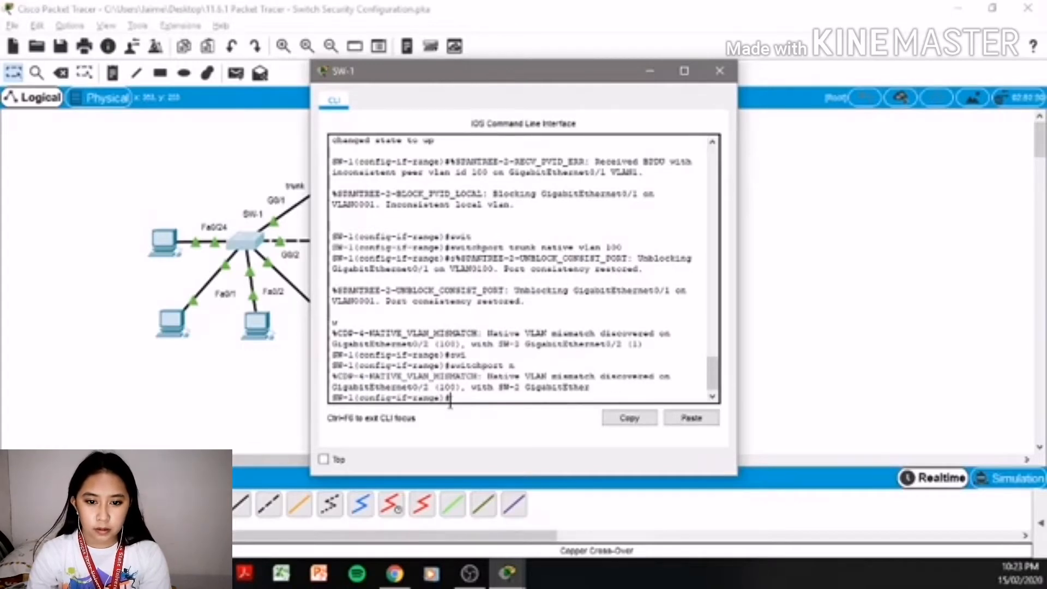
- Disable trunk negotiation on the SW-1 trunk ports with switchport nonegotiate
{"action": "type", "text": "sw"}
{"action": "key", "text": "Tab"}
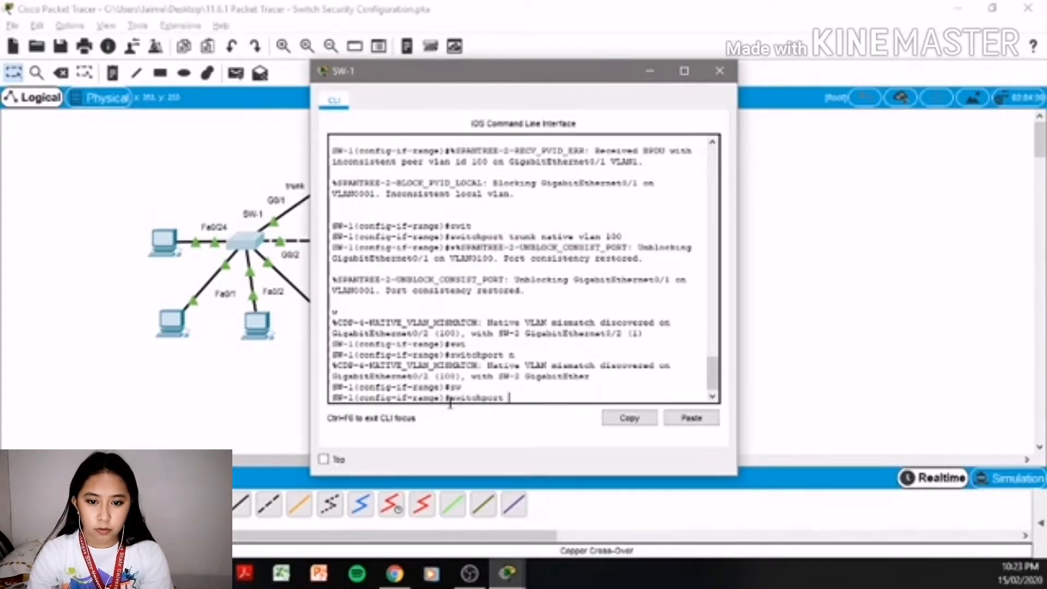
{"action": "type", "text": "non"}
{"action": "key", "text": "Tab"}
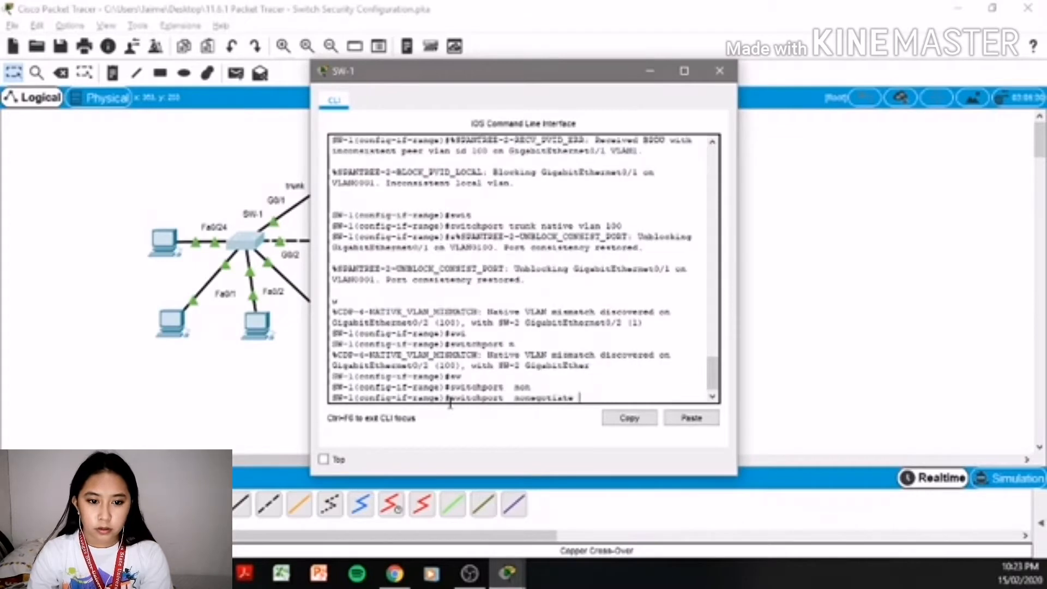
{"action": "key", "text": "Return"}
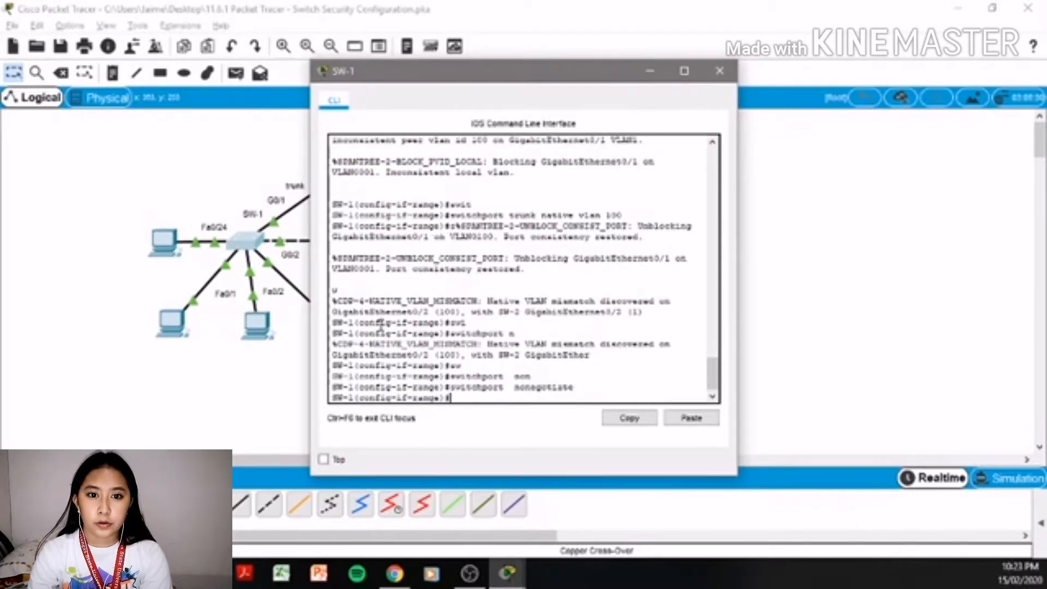
- Close the SW-1 window, open the SW-2 command line and enter global configuration mode with ena and conf t
{"action": "left_click", "coordinate": [719, 71]}
{"action": "left_click", "coordinate": [464, 244]}
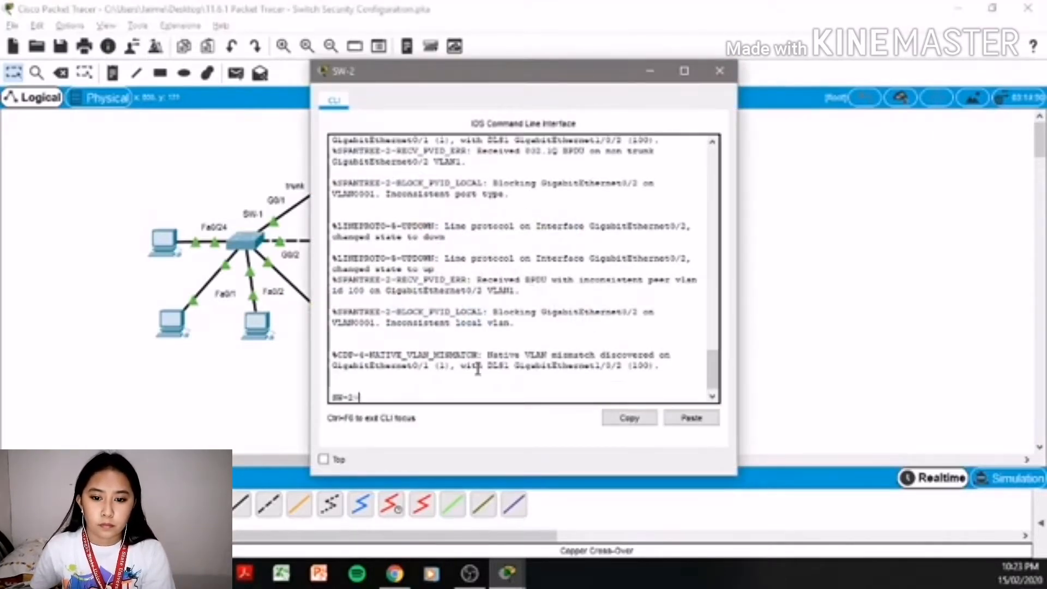
{"action": "type", "text": "ena"}
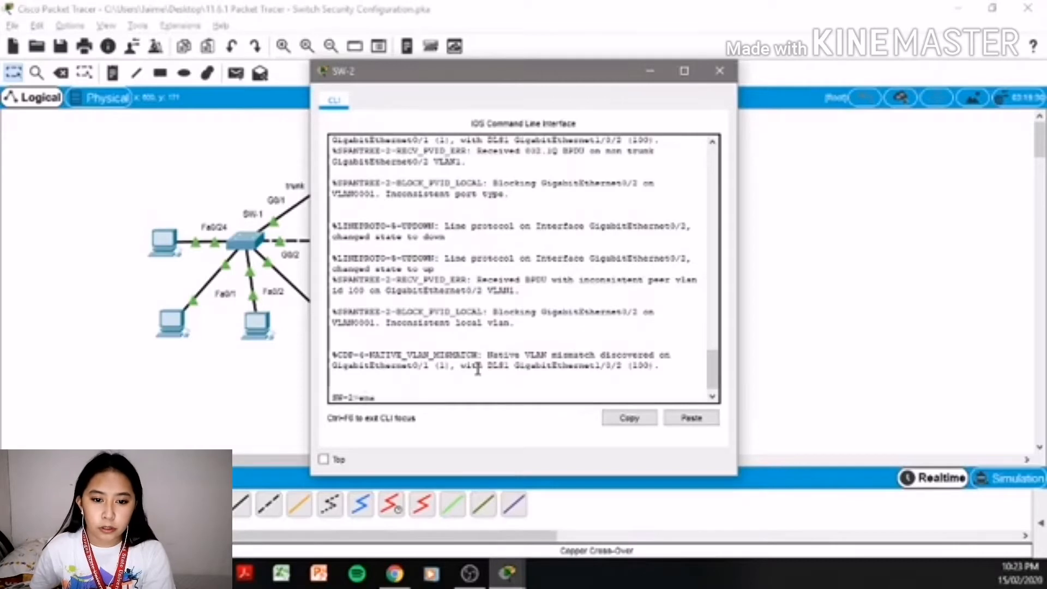
{"action": "key", "text": "Return"}
{"action": "type", "text": "conf t"}
{"action": "key", "text": "Return"}
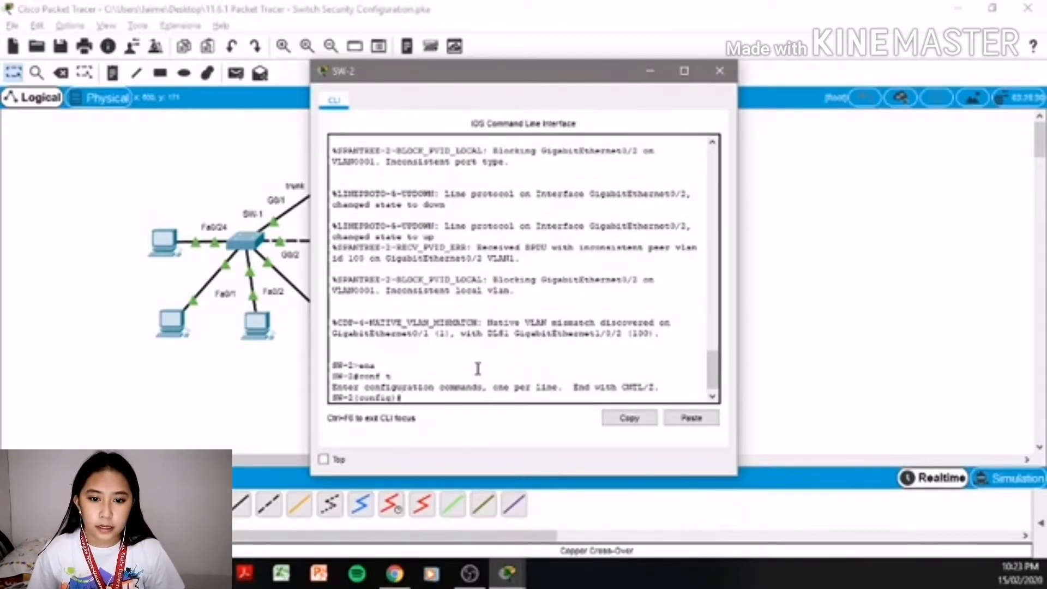
- Try to enter interface range configuration on SW-2 with int range g/01-2
{"action": "type", "text": "int range"}
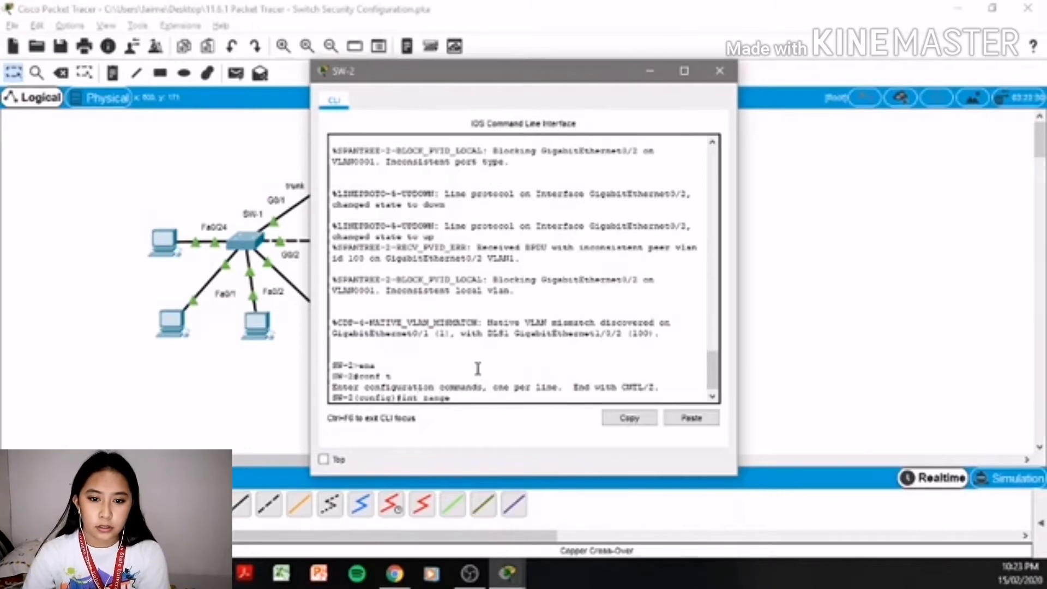
{"action": "type", "text": " g/01-2"}
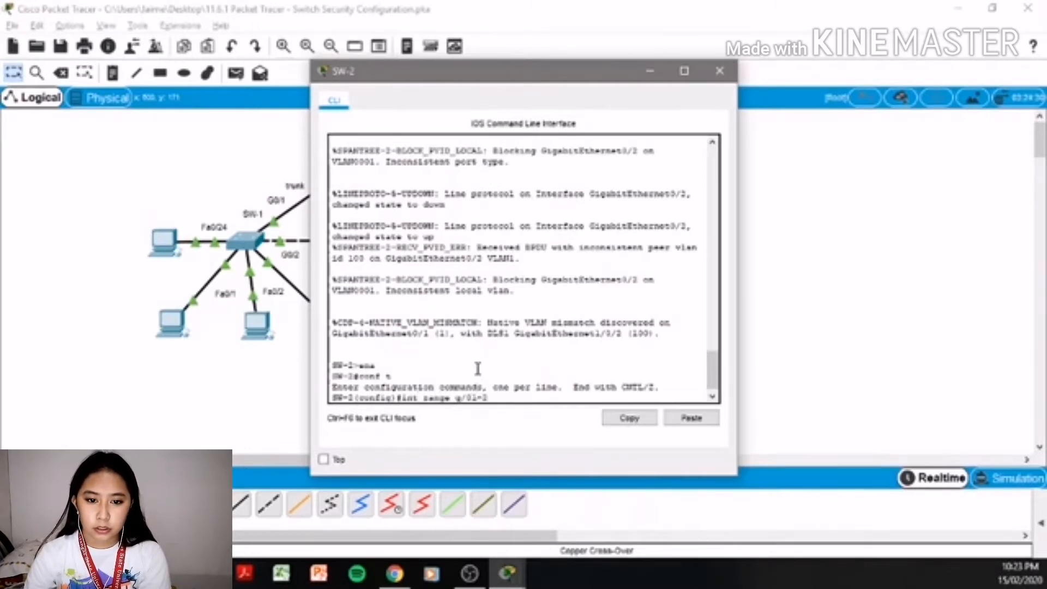
{"action": "key", "text": "Return"}
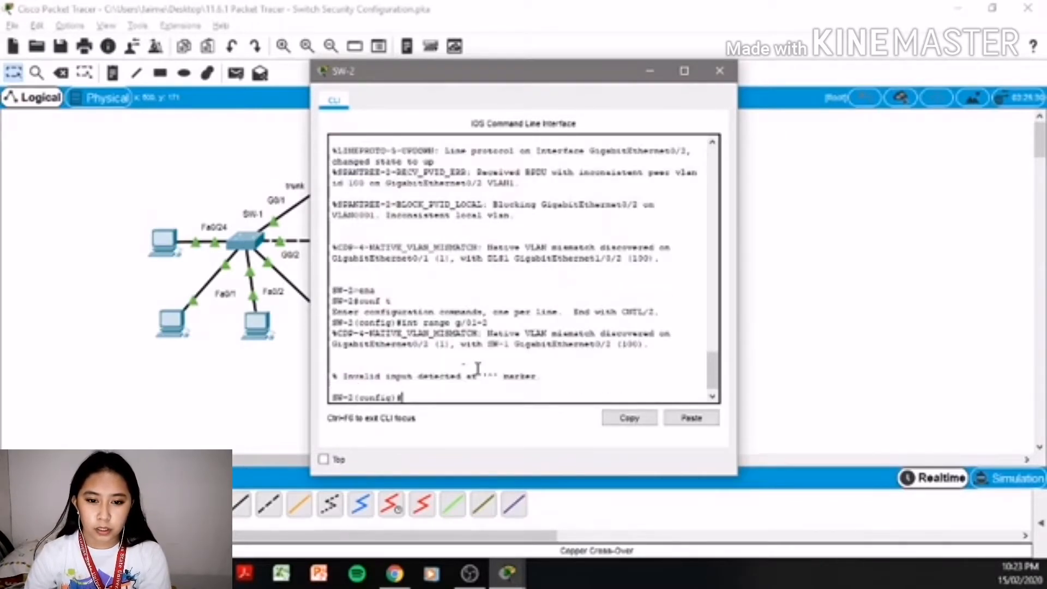
{"action": "key", "text": "Up"}
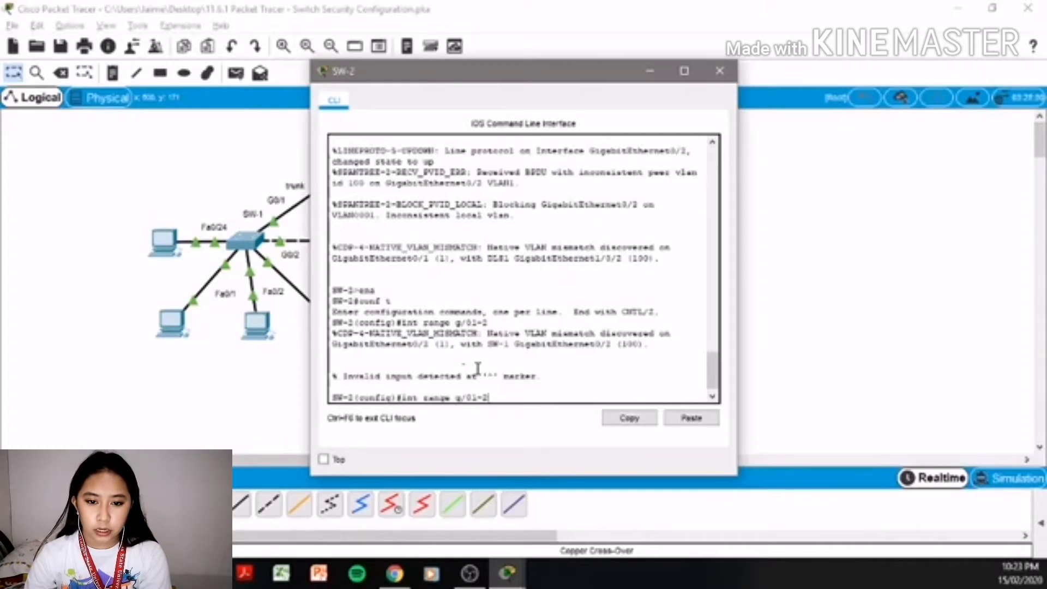
{"action": "key", "text": "Return"}
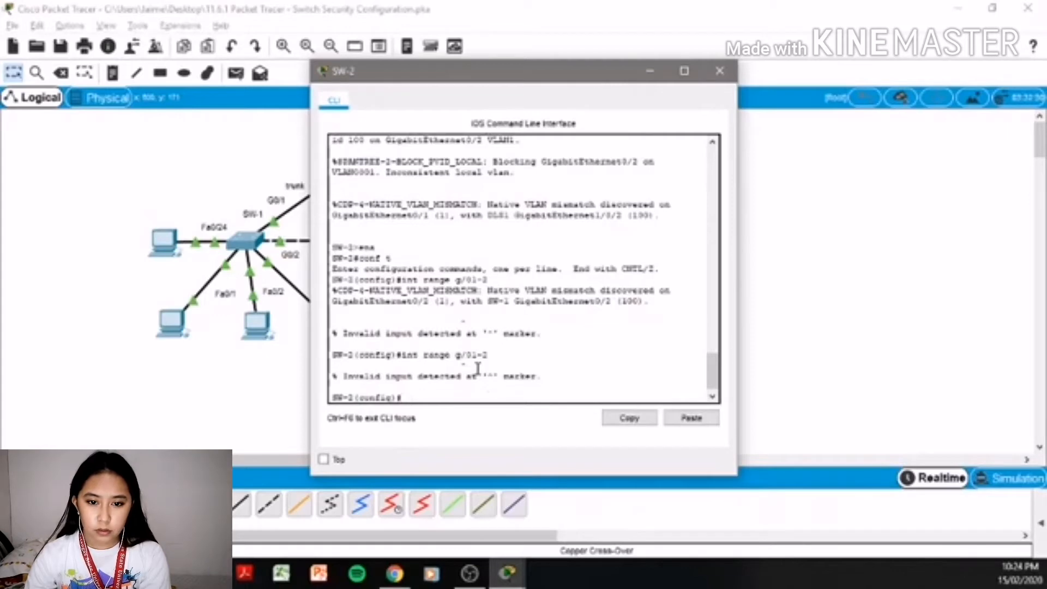
- Correct the recalled command to int range g0/1-2 and enter interface range configuration on SW-2
{"action": "key", "text": "Up"}
{"action": "key", "text": "Left"}
{"action": "key", "text": "Left"}
{"action": "key", "text": "Left"}
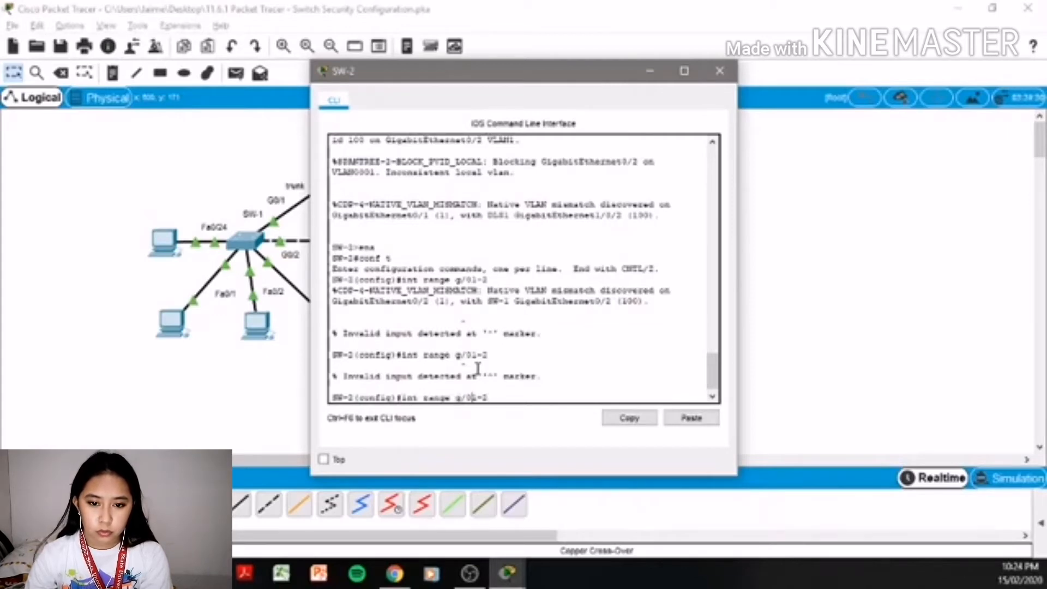
{"action": "key", "text": "BackSpace"}
{"action": "key", "text": "BackSpace"}
{"action": "type", "text": "0/"}
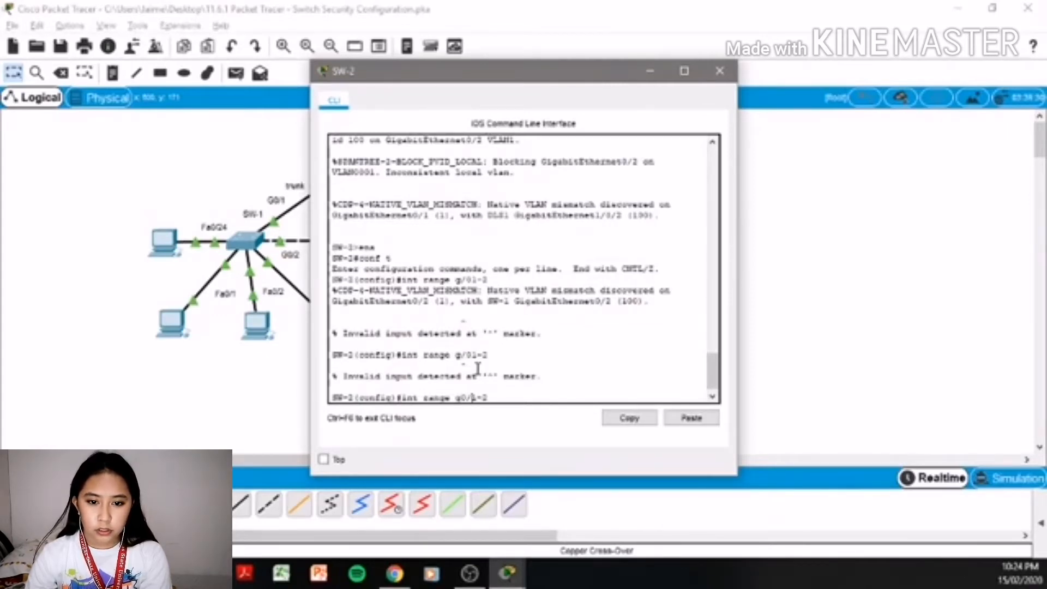
{"action": "key", "text": "Return"}
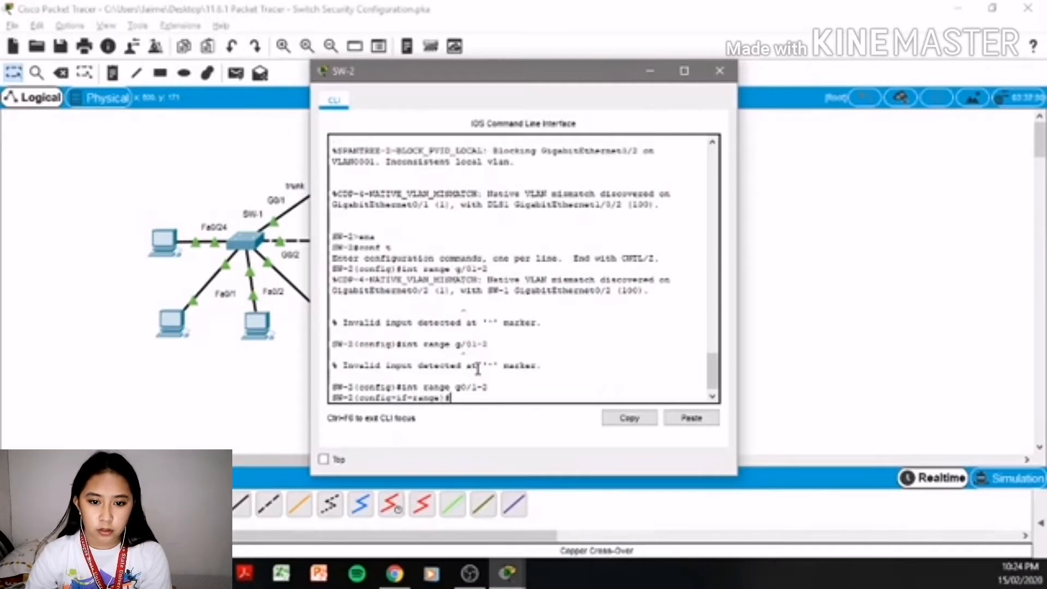
- Set the SW-2 ports G0/1 and G0/2 as static trunks with switchport mode trunk
{"action": "type", "text": "wit"}
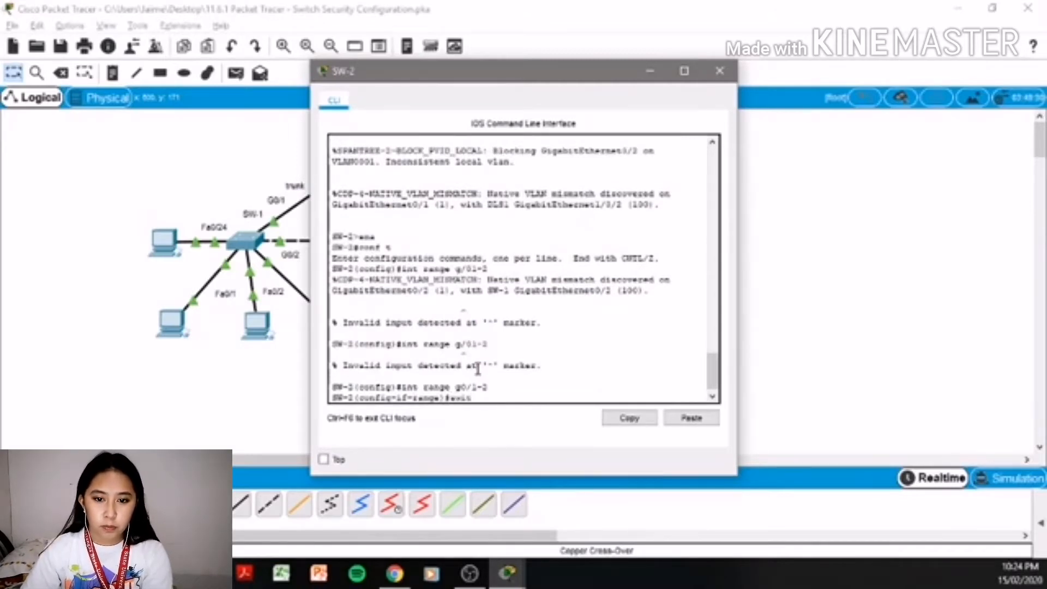
{"action": "key", "text": "Tab"}
{"action": "type", "text": "mode trunk"}
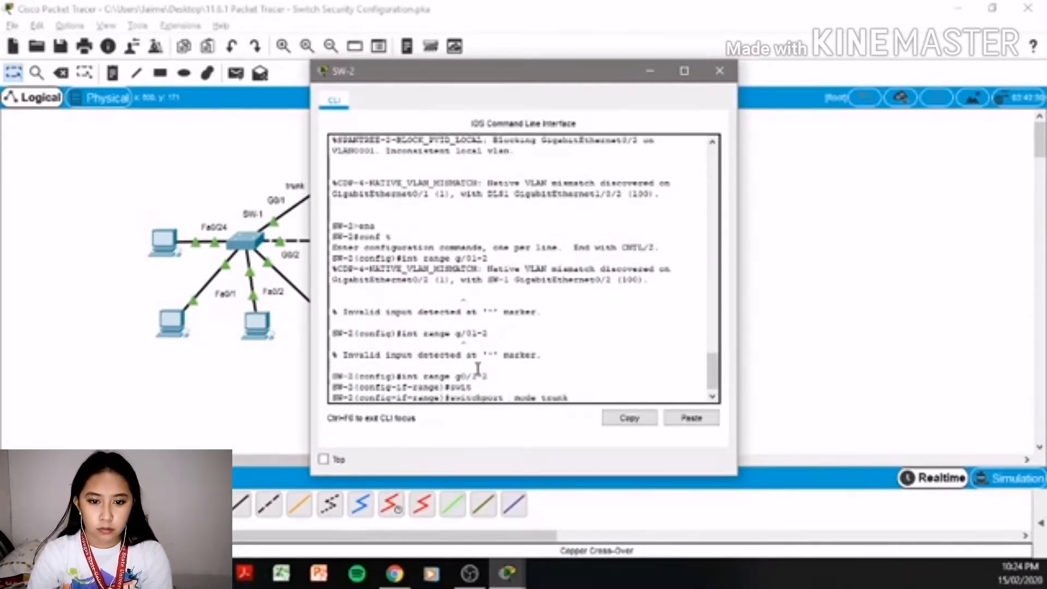
{"action": "key", "text": "Return"}
{"action": "key", "text": "Return"}
{"action": "key", "text": "Return"}
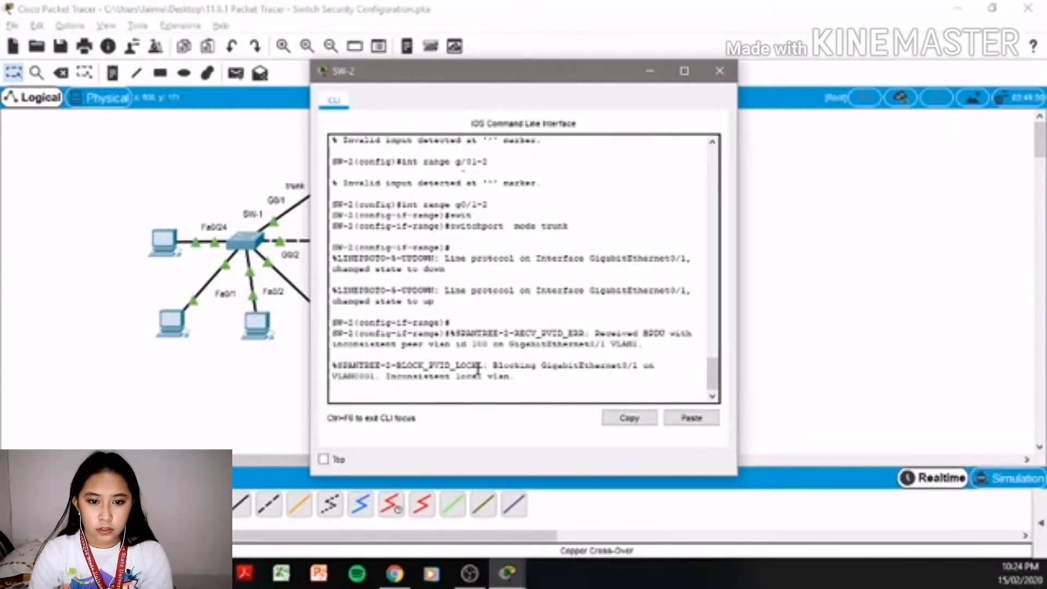
{"action": "key", "text": "Return"}
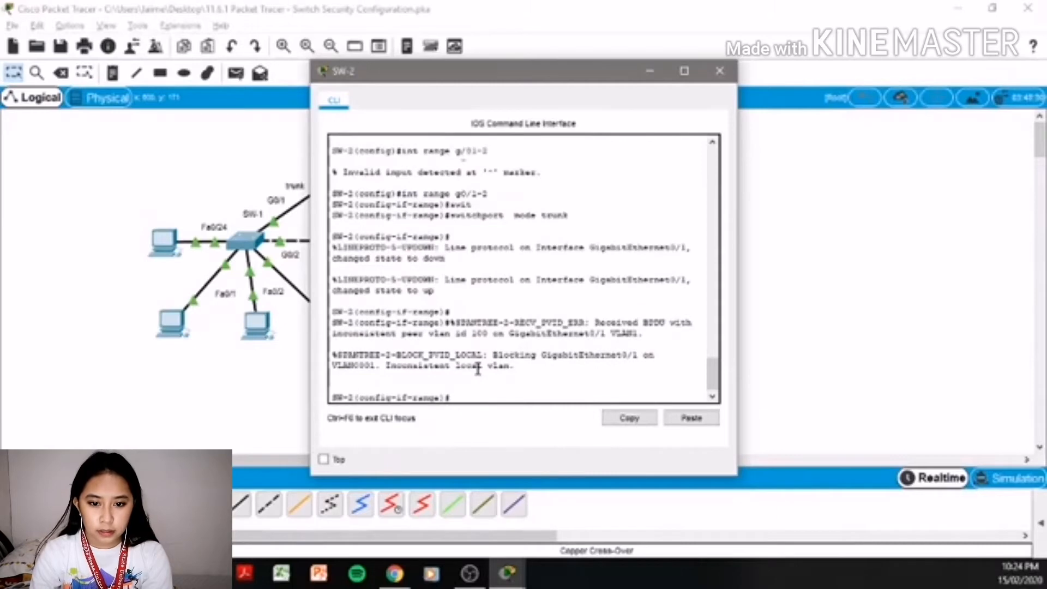
- Assign native VLAN 100 to the SW-2 trunk ports with switchport trunk native vlan 100
{"action": "type", "text": "ex"}
{"action": "key", "text": "Tab"}
{"action": "type", "text": "trun"}
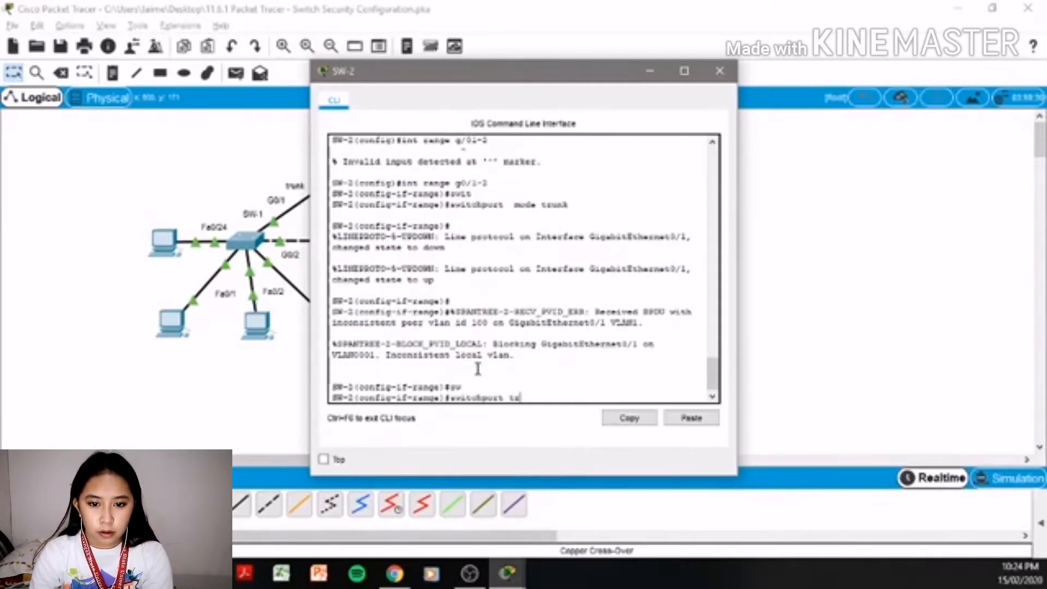
{"action": "key", "text": "Tab"}
{"action": "type", "text": "na"}
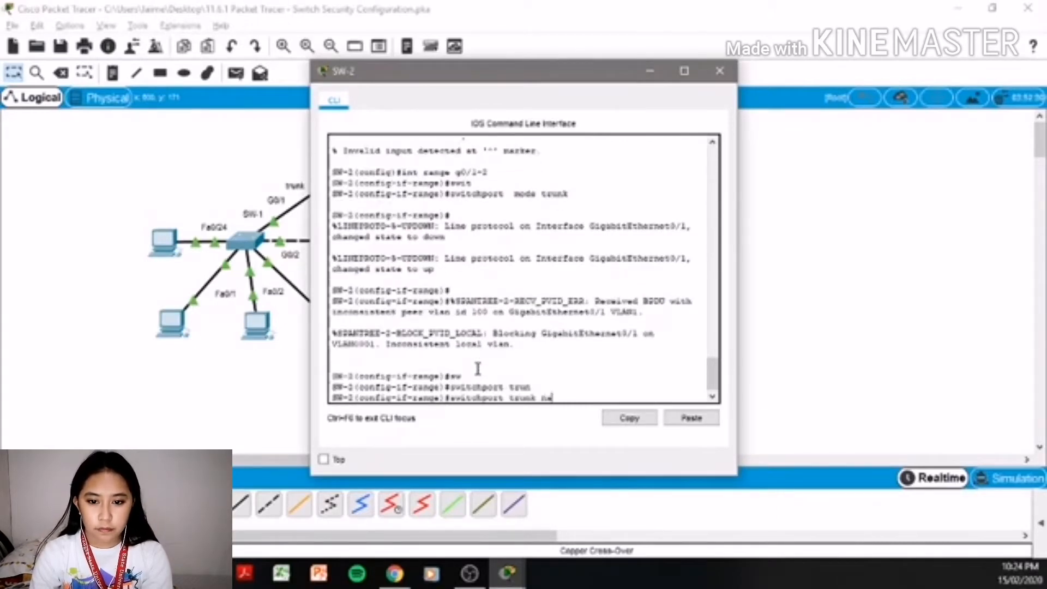
{"action": "type", "text": "tive vlan 100"}
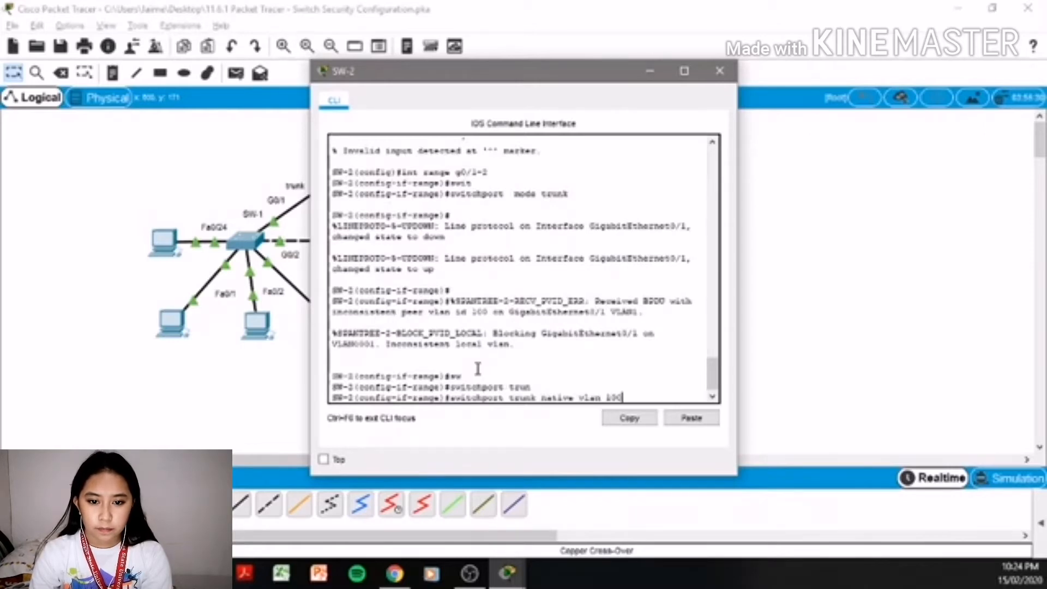
{"action": "key", "text": "Return"}
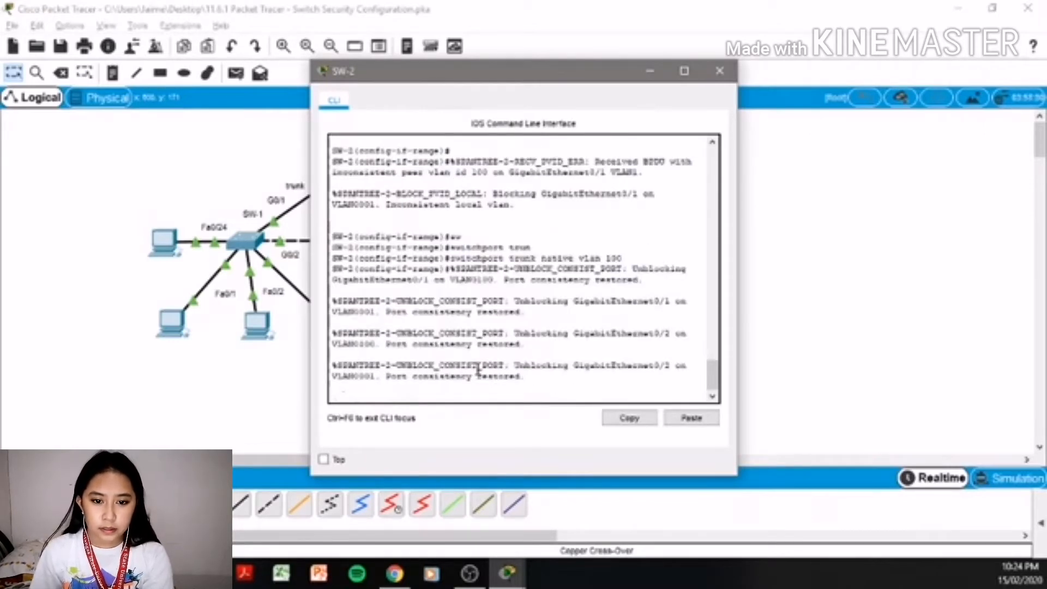
{"action": "key", "text": "Return"}
- Disable trunk negotiation on the SW-2 trunk ports with switchport nonegotiate and close the SW-2 window
{"action": "type", "text": "sw"}
{"action": "key", "text": "Tab"}
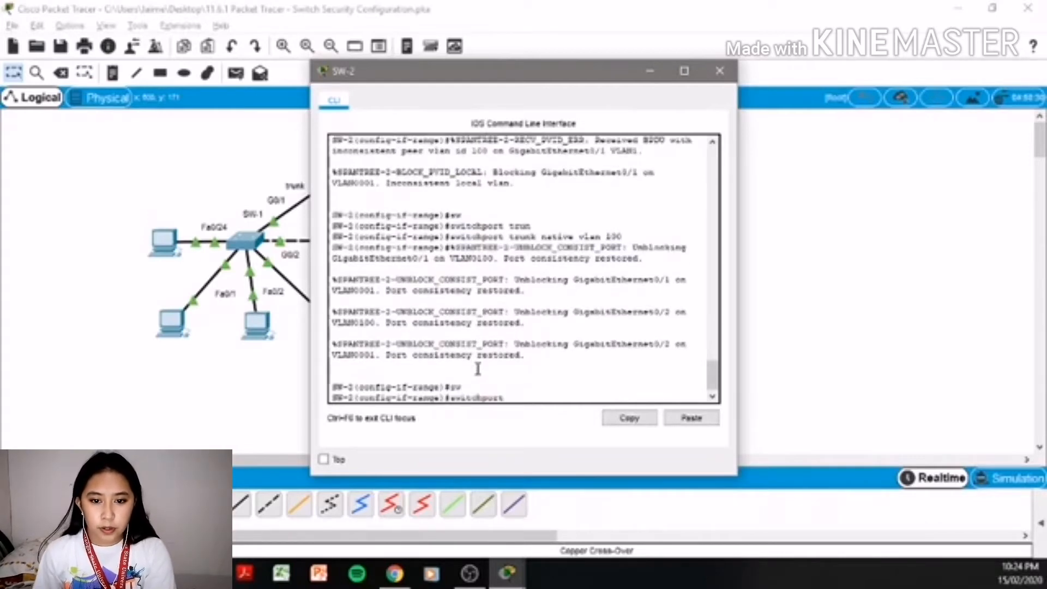
{"action": "type", "text": "none"}
{"action": "key", "text": "Tab"}
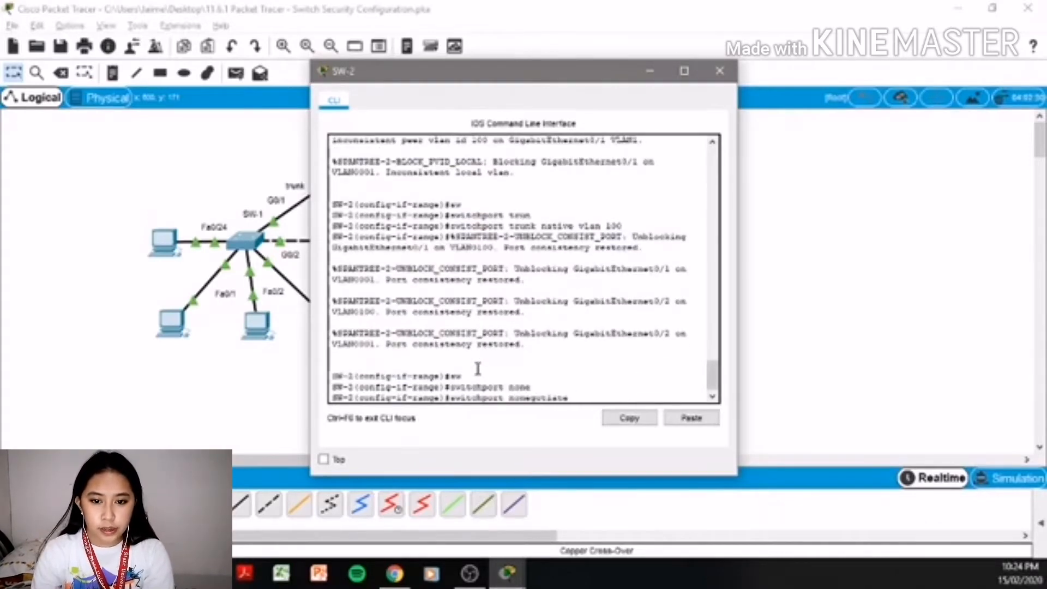
{"action": "key", "text": "Return"}
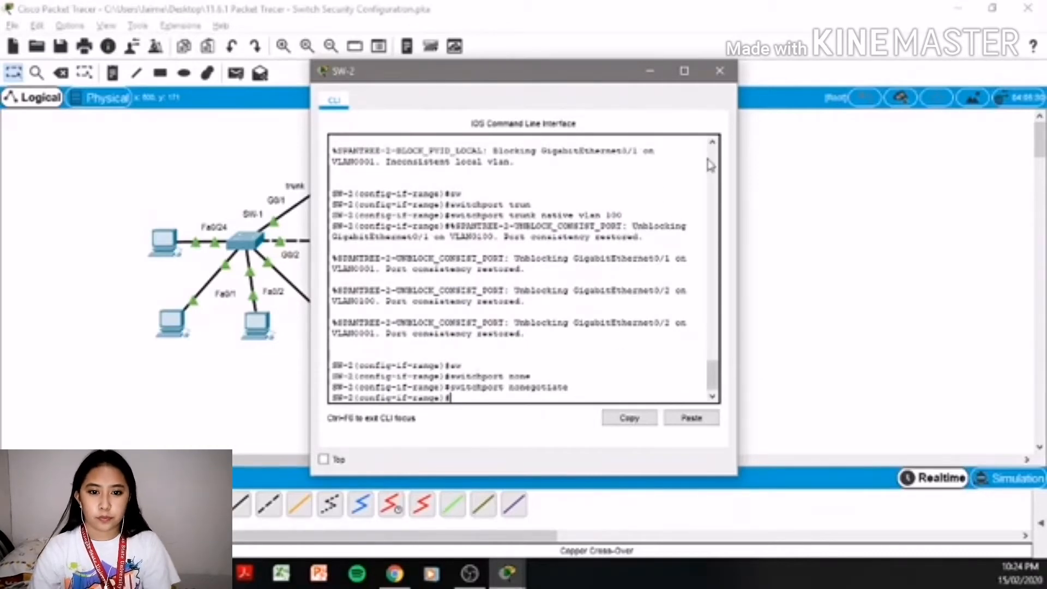
{"action": "left_click", "coordinate": [719, 71]}
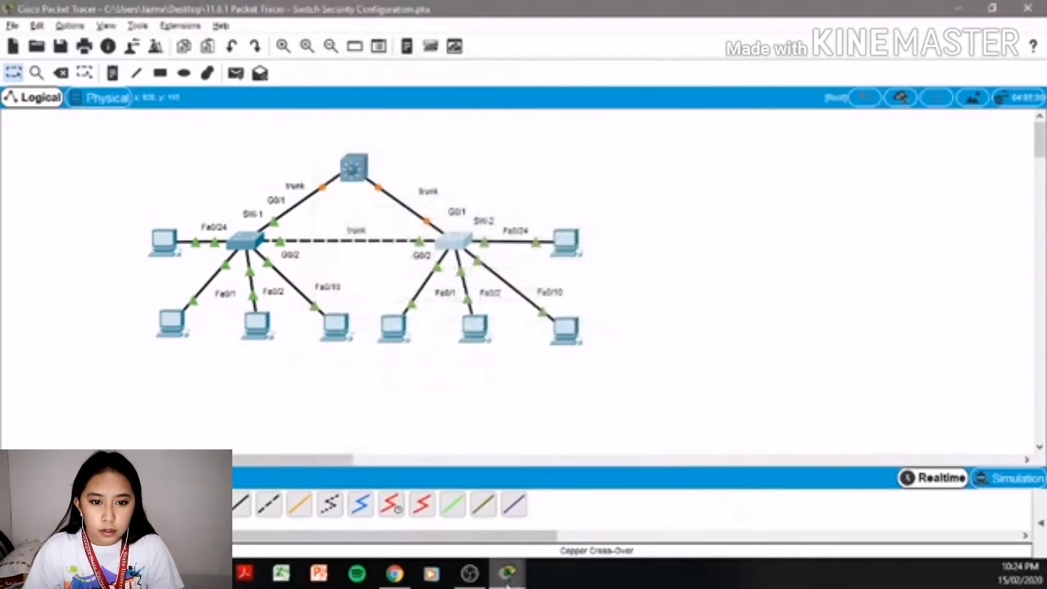
- Read the Step 2 instructions on securing unused switchports and the SW-1 BlackHole entry in the VLAN table of the PT Activity window
{"action": "mouse_move", "coordinate": [507, 578]}
{"action": "left_click", "coordinate": [423, 504]}
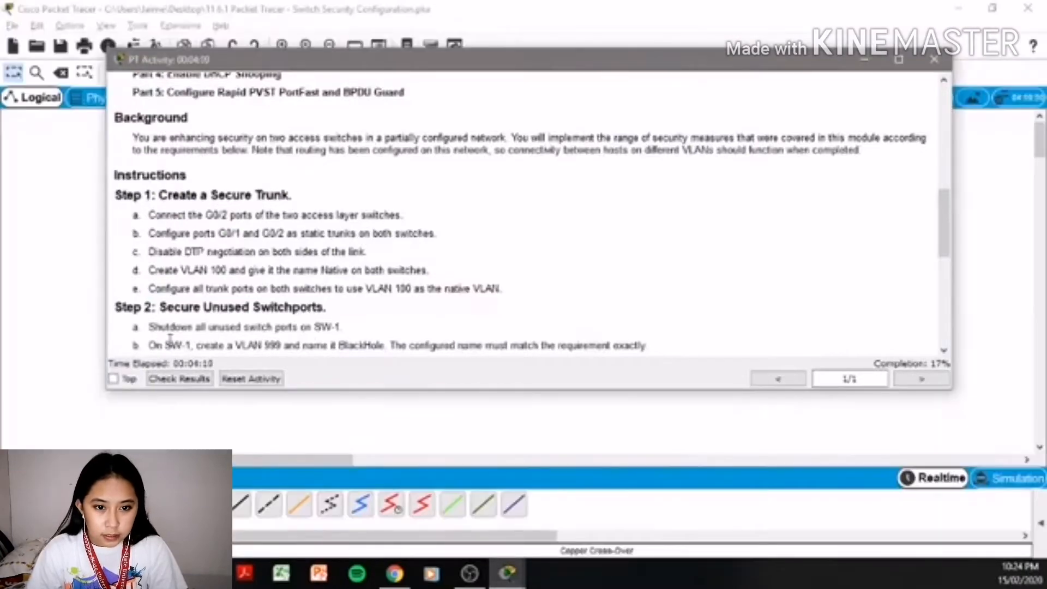
{"action": "scroll", "coordinate": [335, 292], "scroll_direction": "down", "scroll_amount": 1}
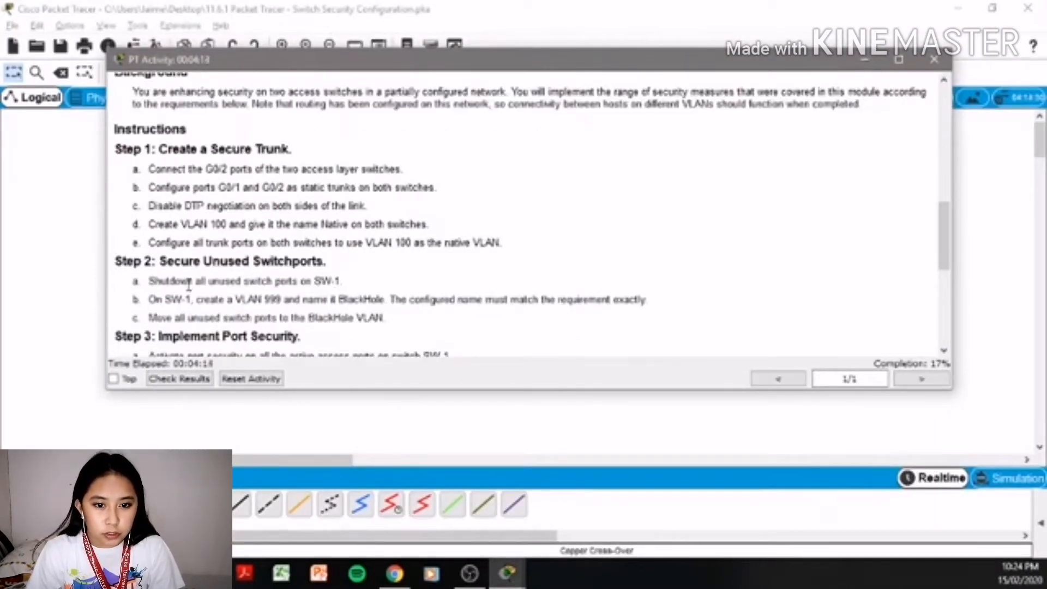
{"action": "left_click_drag", "start_coordinate": [150, 282], "coordinate": [345, 280]}
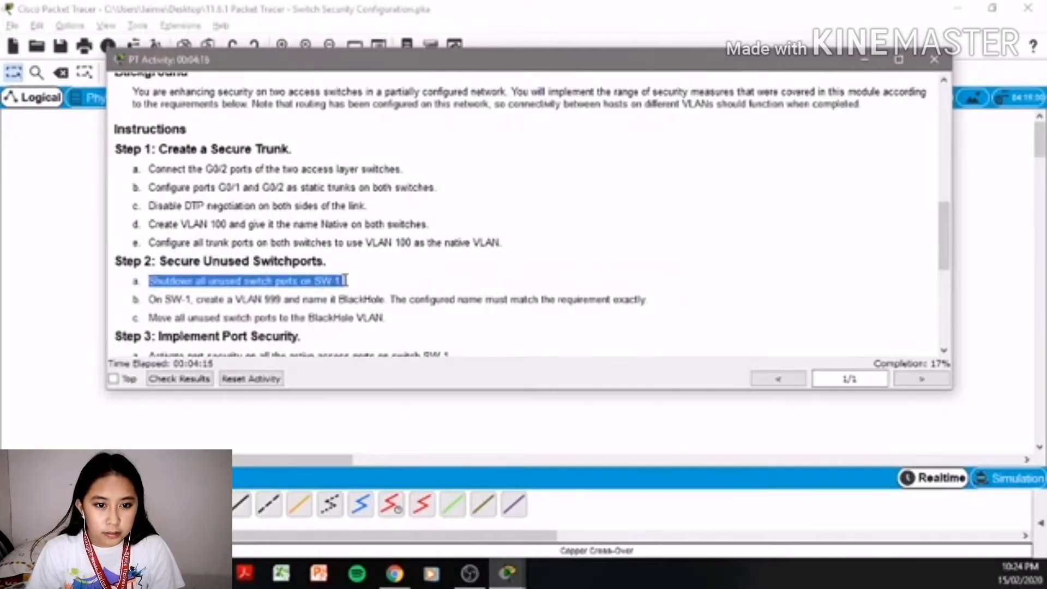
{"action": "left_click", "coordinate": [169, 299]}
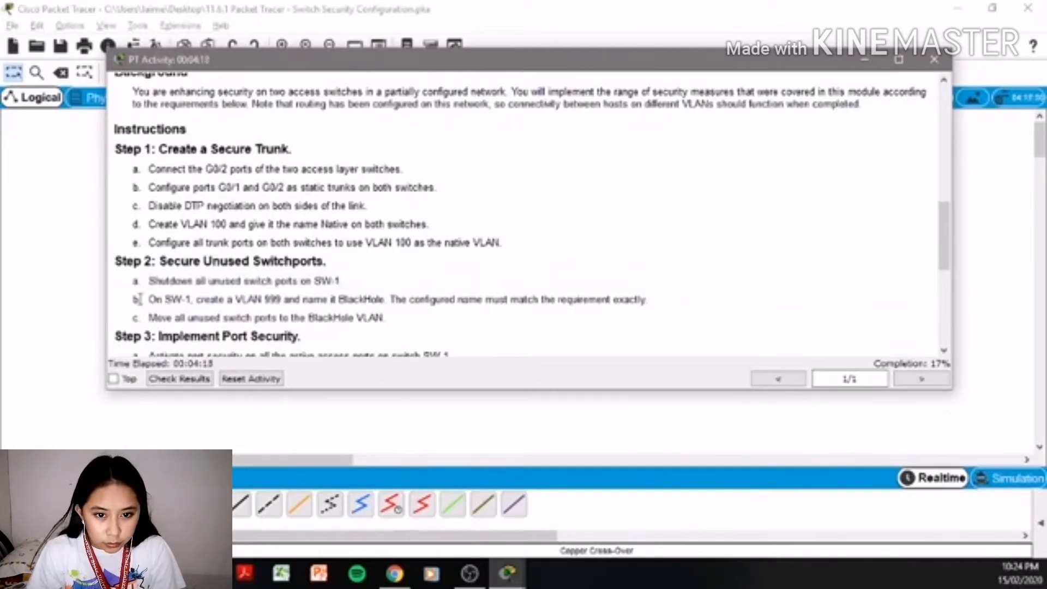
{"action": "left_click_drag", "start_coordinate": [139, 299], "coordinate": [680, 304]}
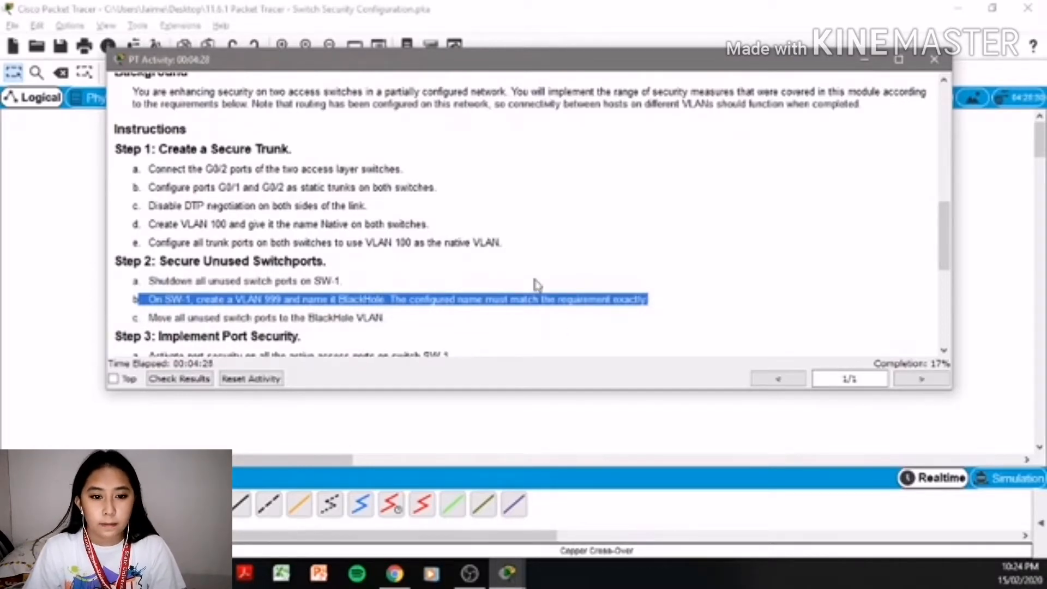
{"action": "scroll", "coordinate": [537, 285], "scroll_direction": "up", "scroll_amount": 5}
{"action": "scroll", "coordinate": [537, 286], "scroll_direction": "up", "scroll_amount": 3}
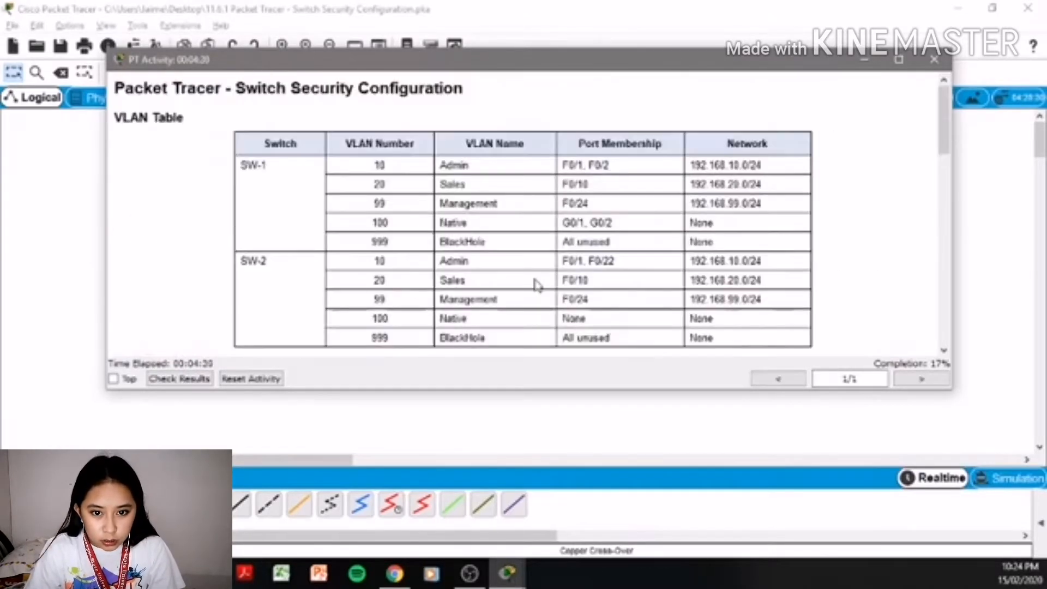
{"action": "left_click_drag", "start_coordinate": [438, 243], "coordinate": [533, 244]}
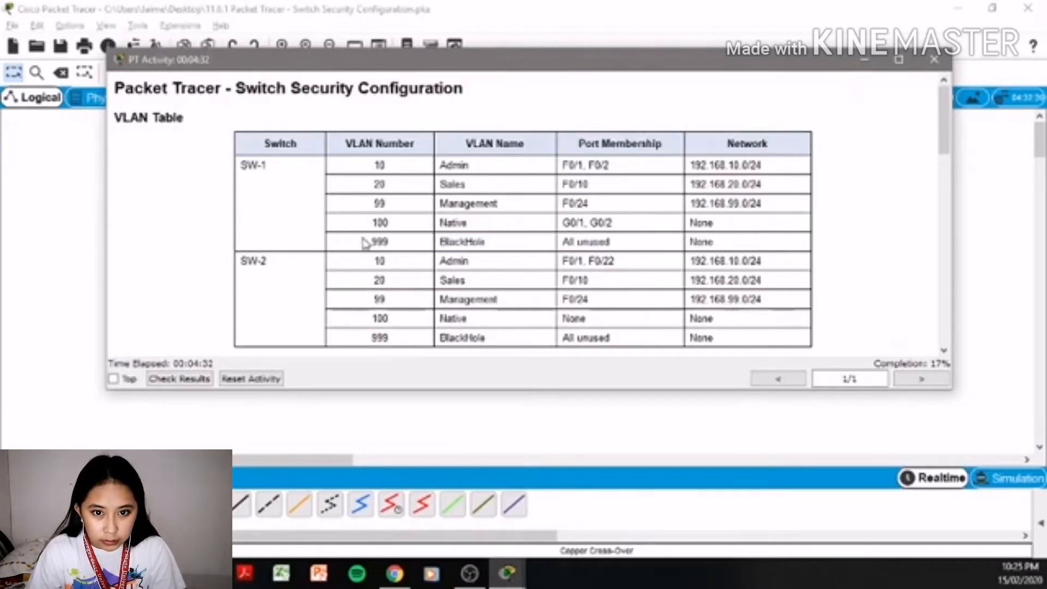
{"action": "left_click_drag", "start_coordinate": [361, 242], "coordinate": [413, 243]}
- Return to the topology, open the SW-1 command line and go back to global configuration mode with exit
{"action": "left_click", "coordinate": [600, 7]}
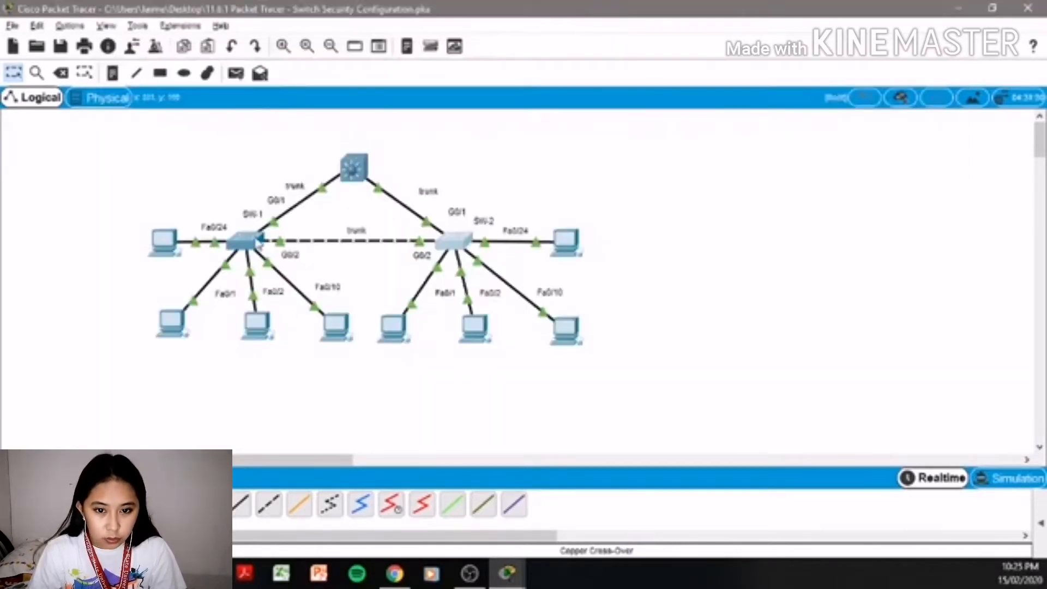
{"action": "left_click", "coordinate": [245, 239]}
{"action": "key", "text": "Return"}
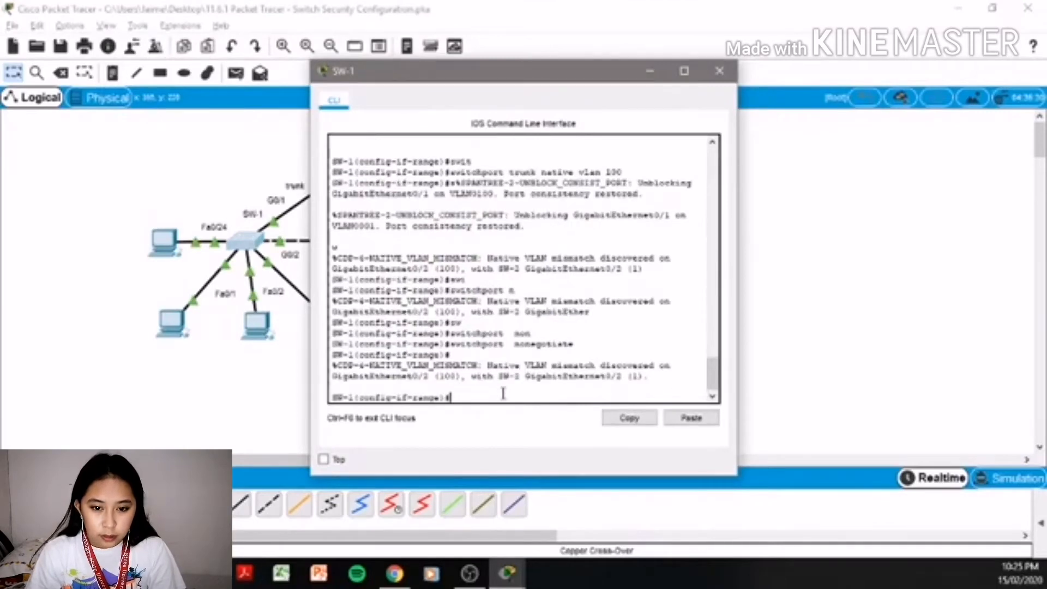
{"action": "type", "text": "exit"}
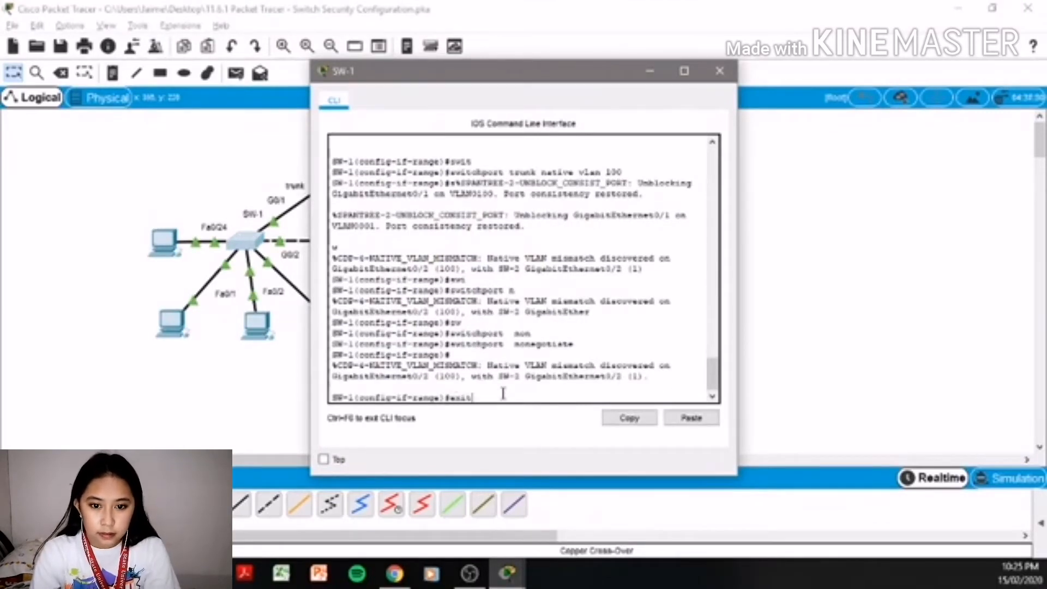
{"action": "key", "text": "Return"}
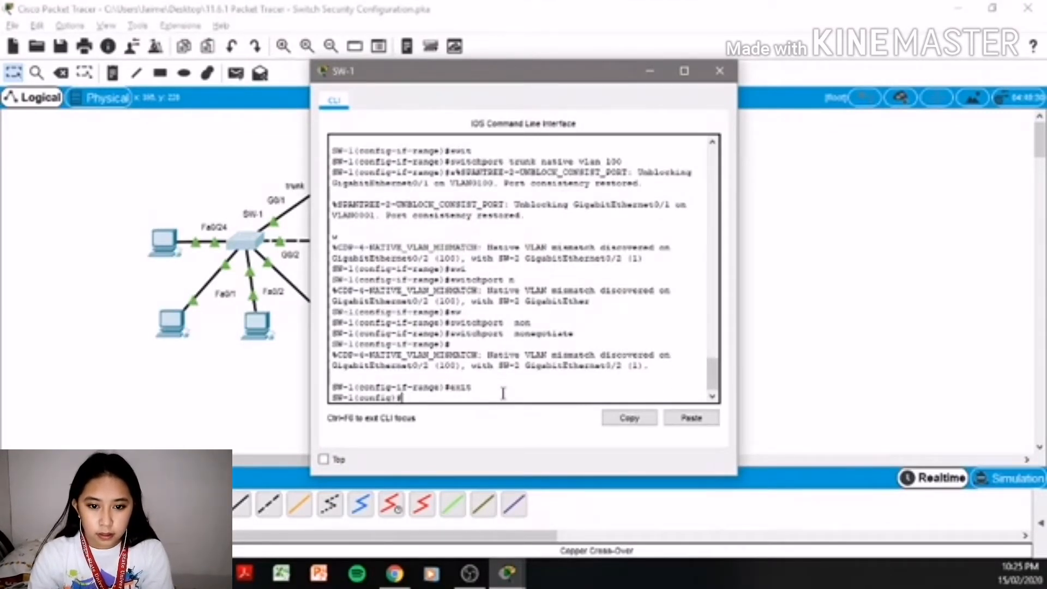
- Shut down the unused SW-1 ports with int range f0/3-9, f0/11-23 and shutdown, and exit to global configuration mode
{"action": "type", "text": "in"}
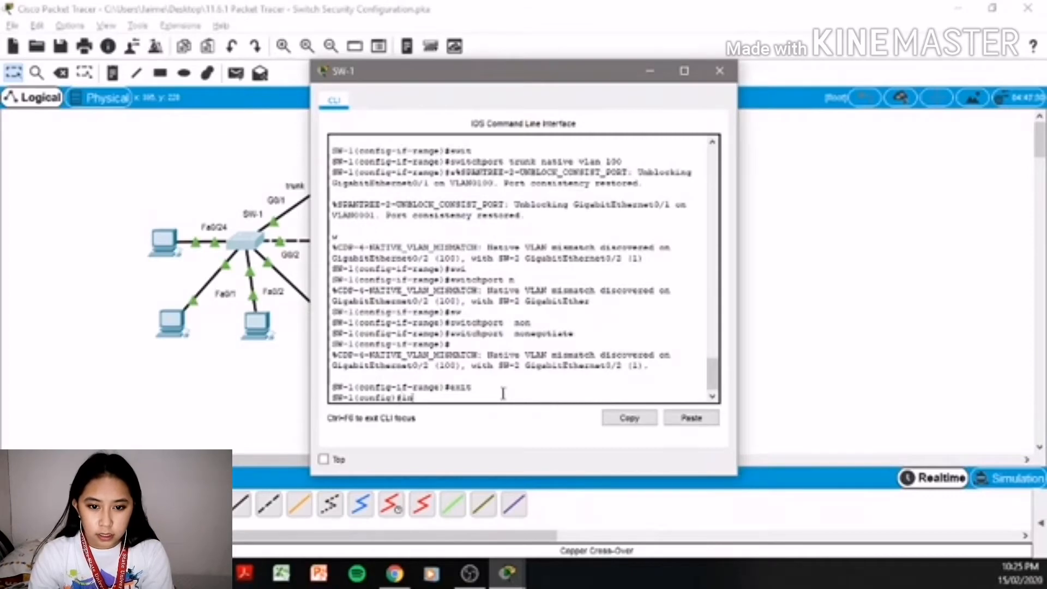
{"action": "type", "text": "t ra"}
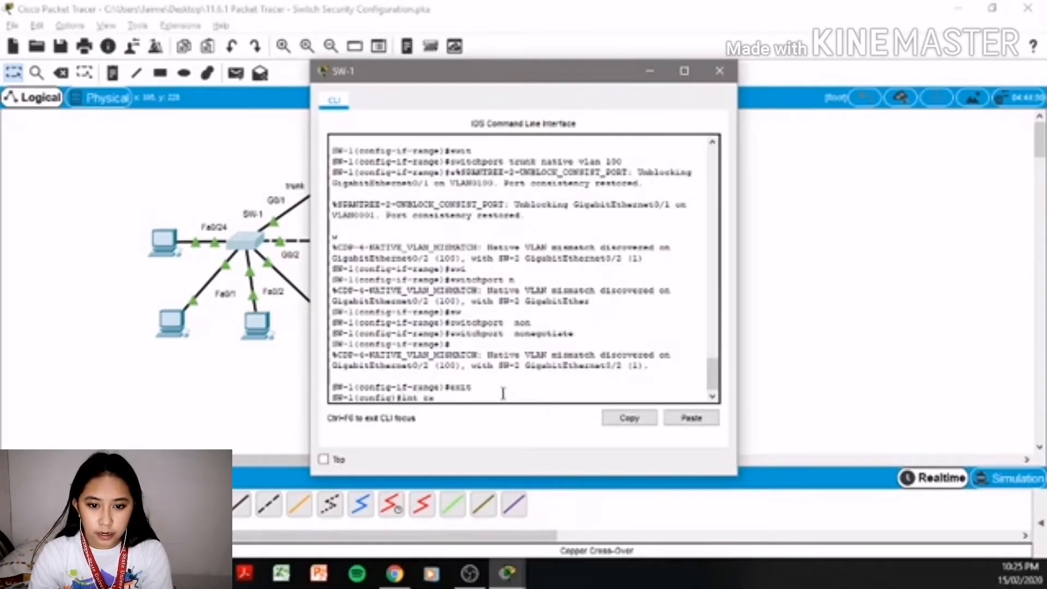
{"action": "type", "text": "nge f"}
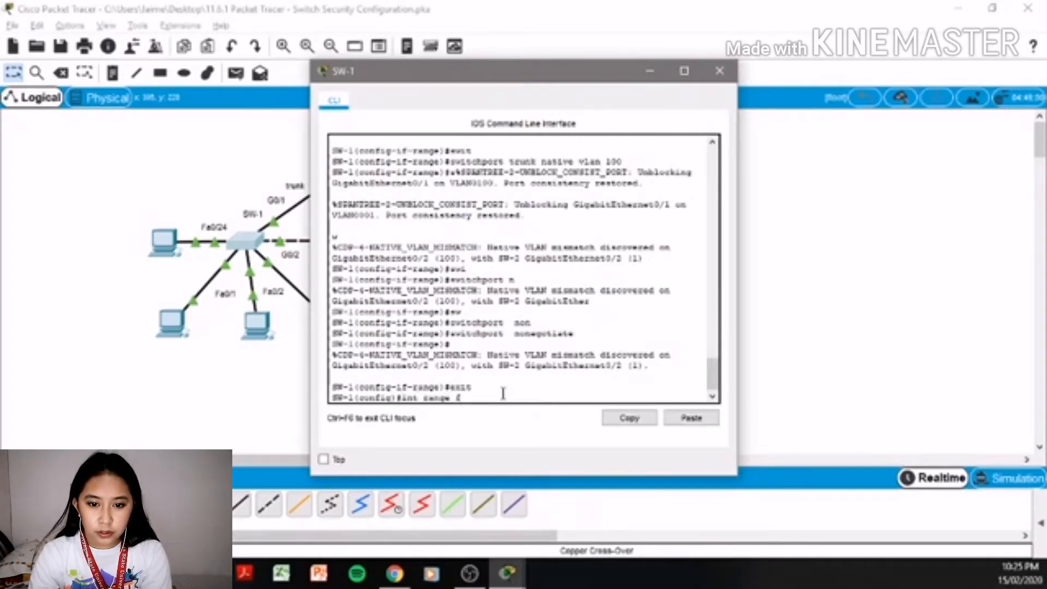
{"action": "type", "text": "0/"}
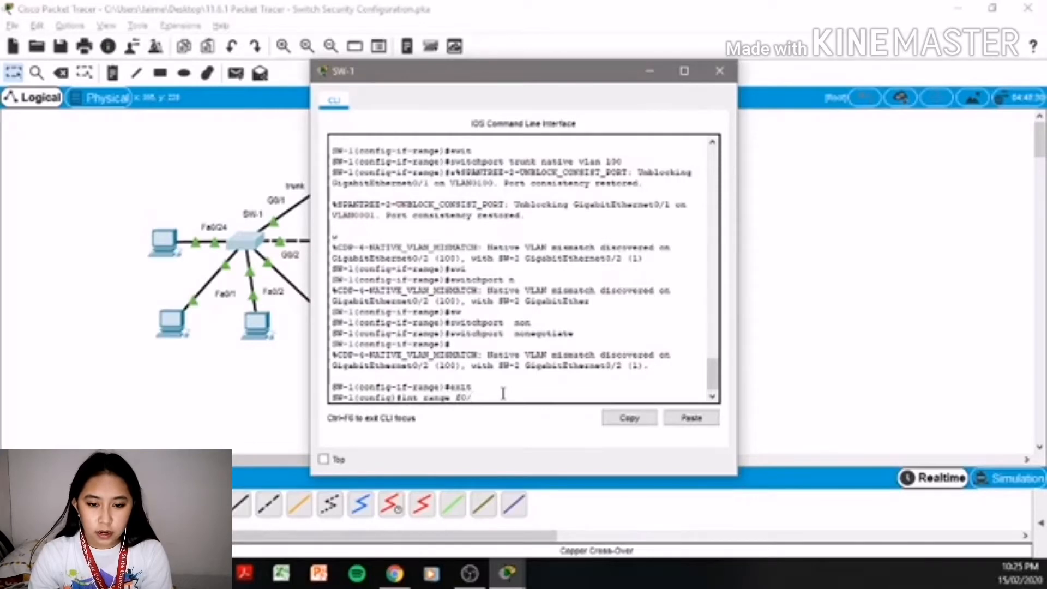
{"action": "left_click_drag", "start_coordinate": [430, 75], "coordinate": [569, 71]}
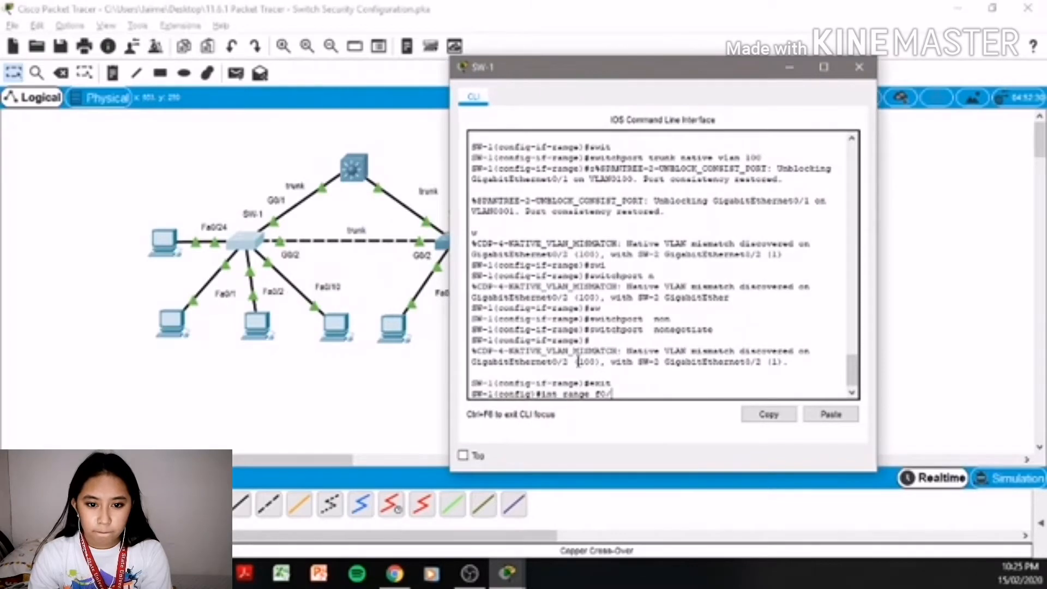
{"action": "type", "text": "/"}
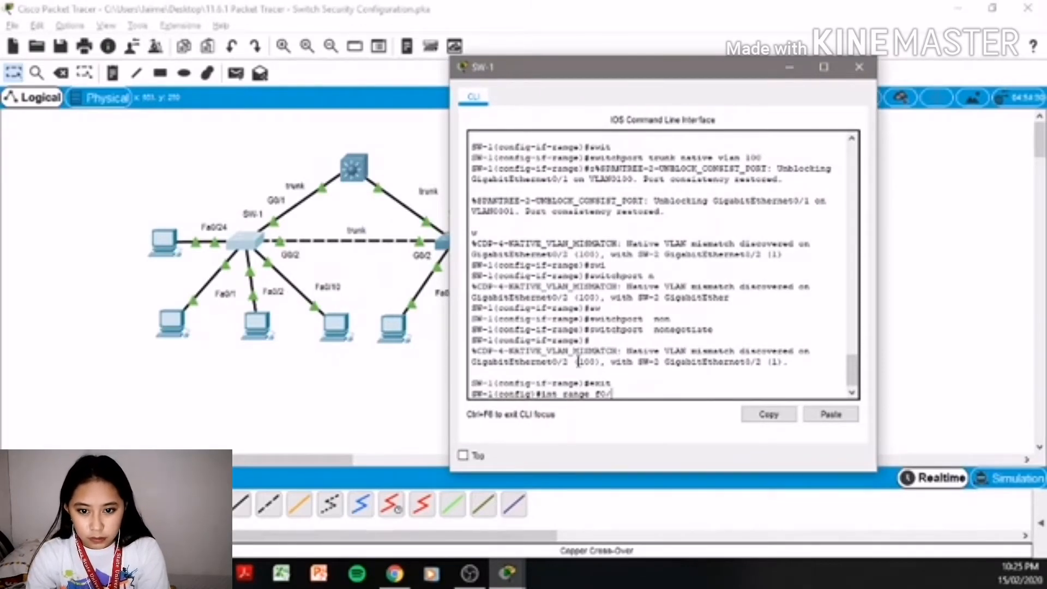
{"action": "type", "text": "3-"}
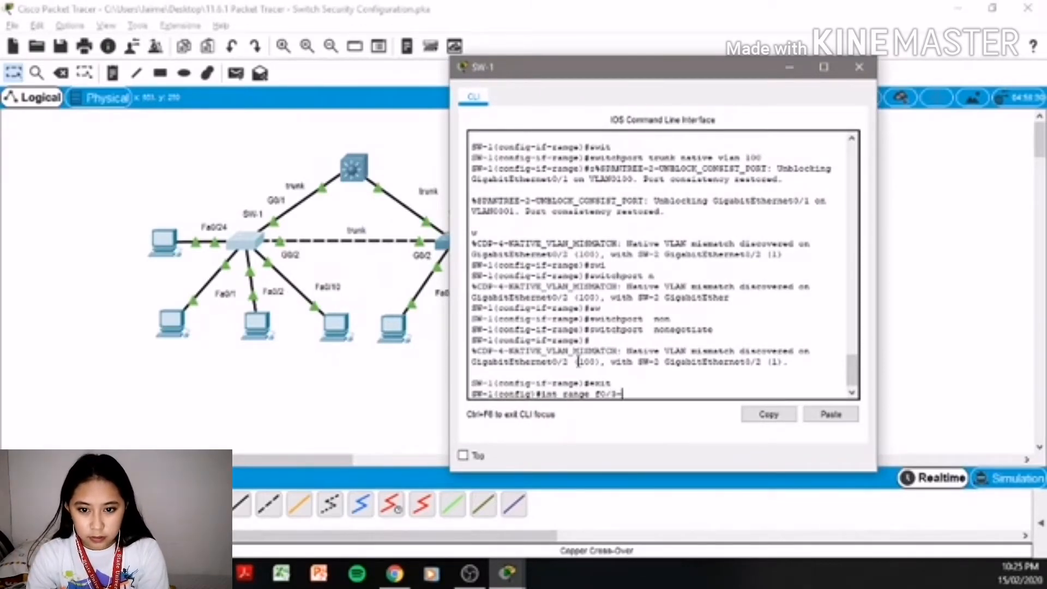
{"action": "type", "text": "9,"}
{"action": "type", "text": " f"}
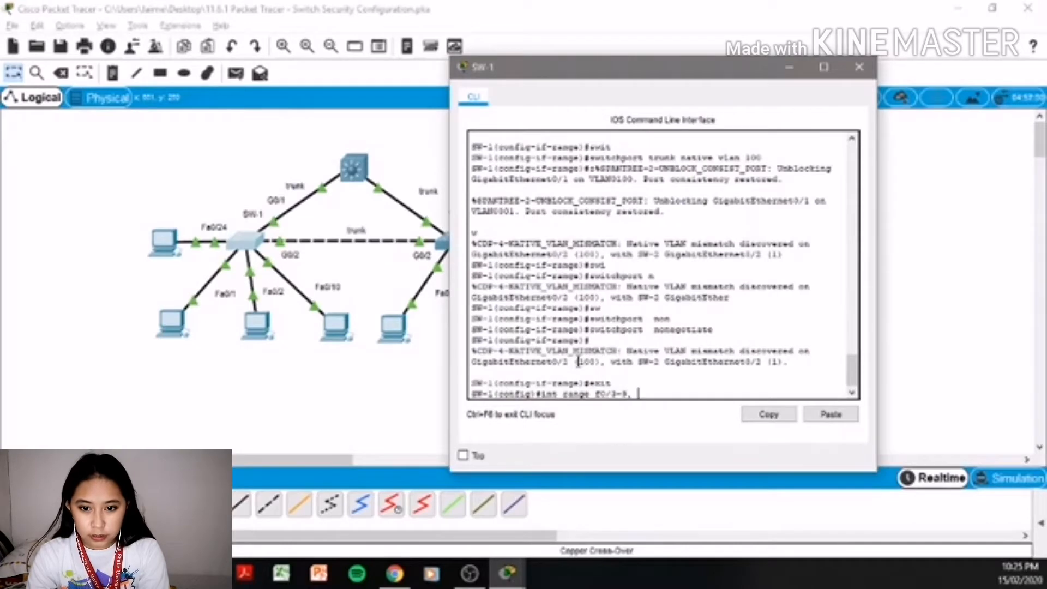
{"action": "type", "text": "0/"}
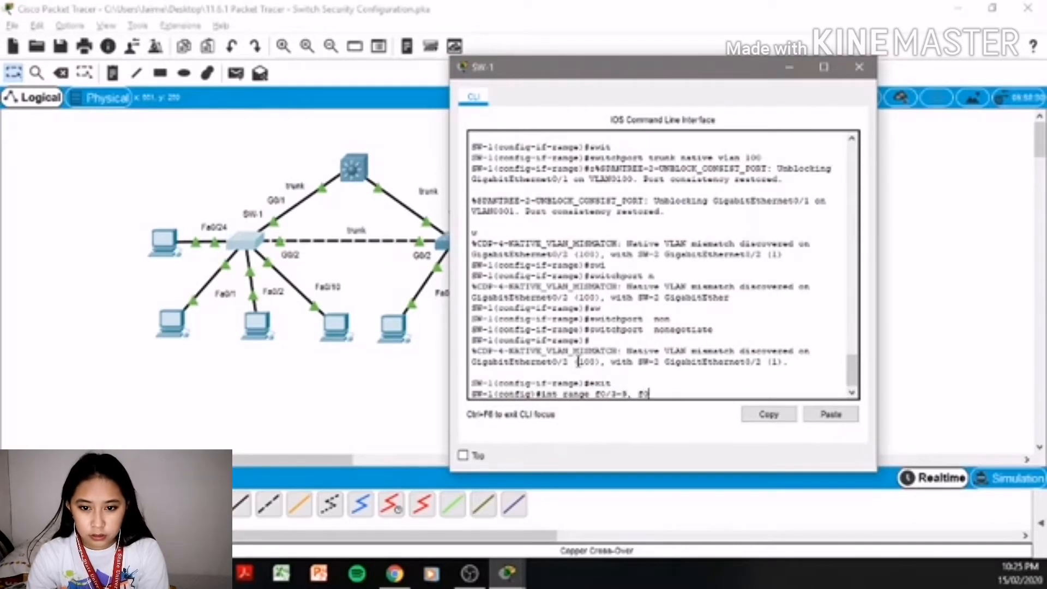
{"action": "type", "text": "11-23"}
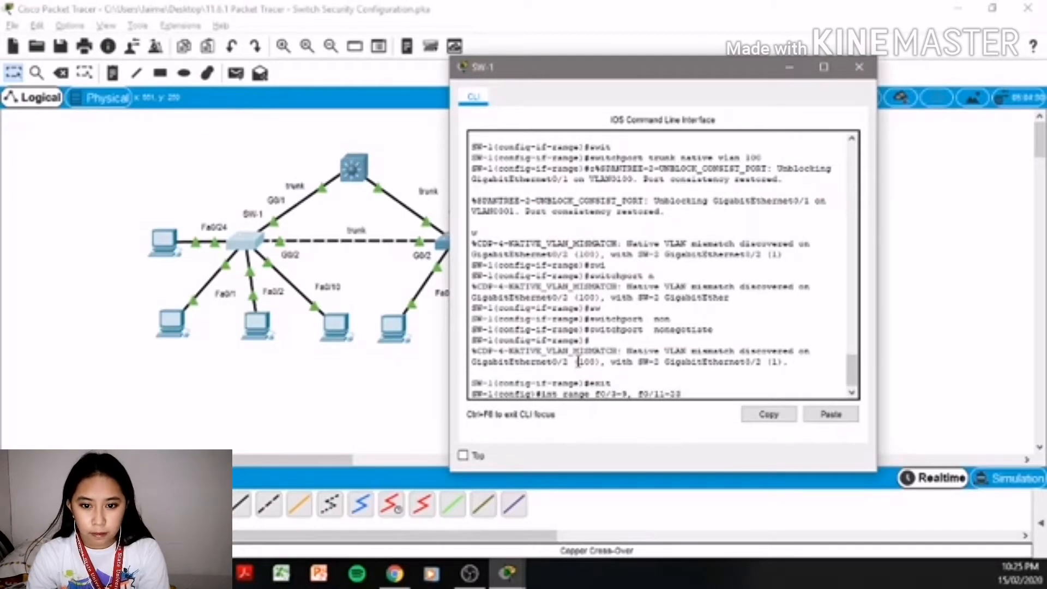
{"action": "key", "text": "Return"}
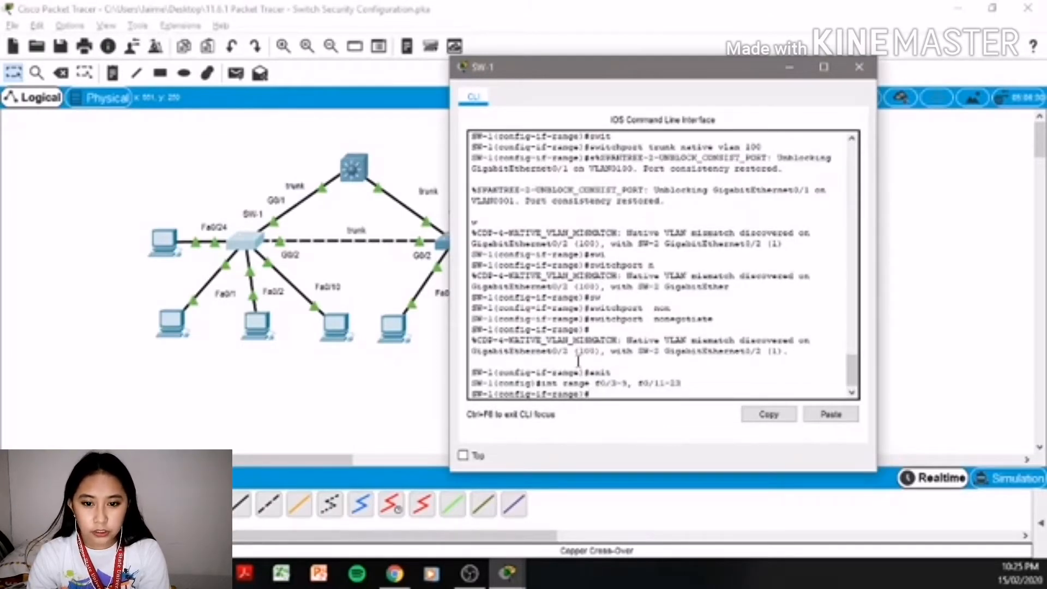
{"action": "type", "text": "shutdown"}
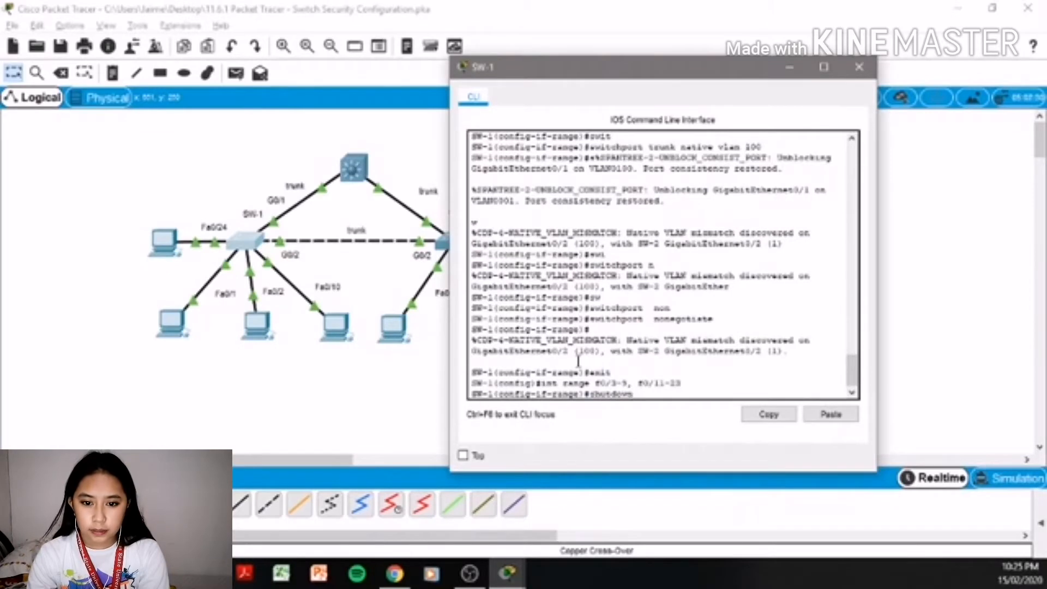
{"action": "key", "text": "Return"}
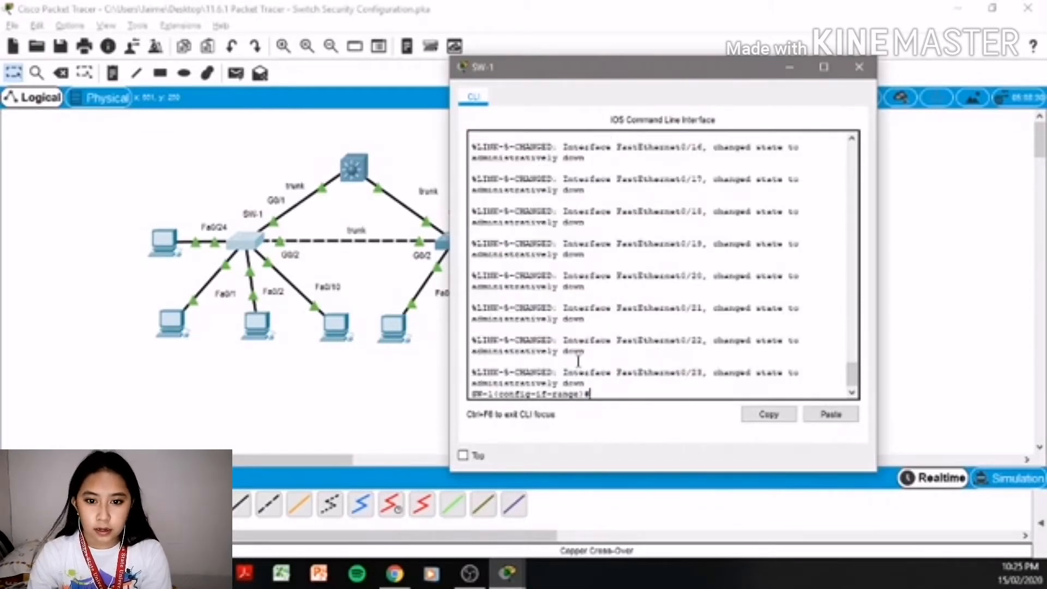
{"action": "type", "text": "exit"}
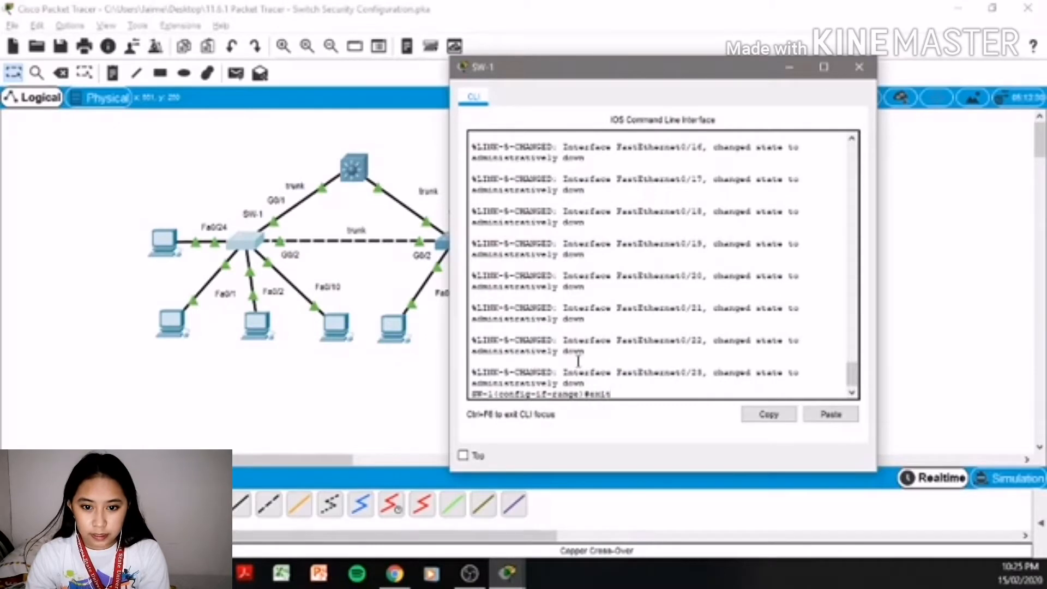
{"action": "key", "text": "Return"}
- Create VLAN 999 on SW-1 with the name BlackHole and exit VLAN configuration mode
{"action": "type", "text": "v"}
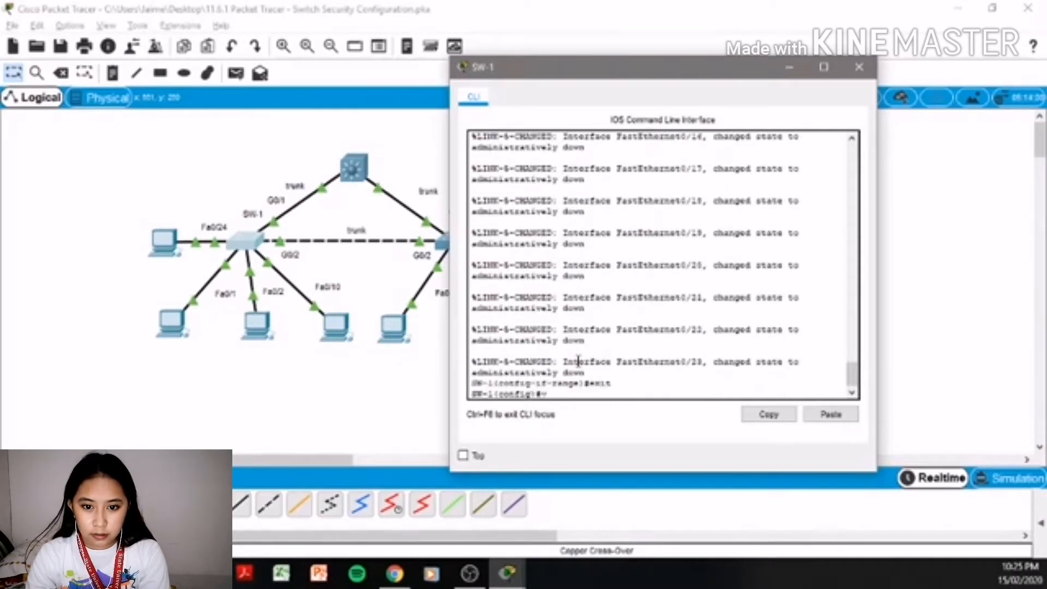
{"action": "type", "text": "lan 999"}
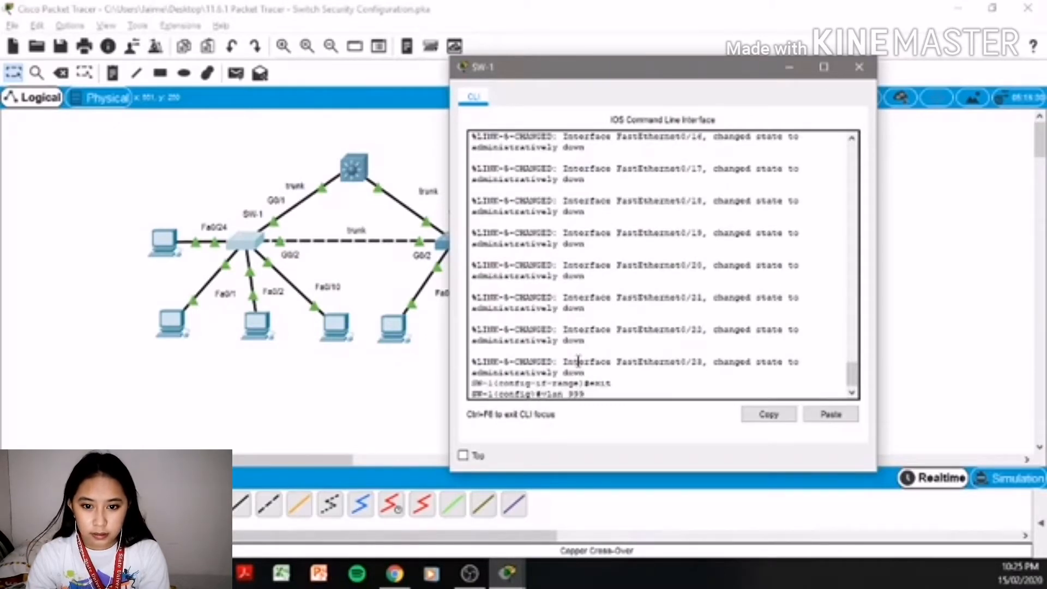
{"action": "key", "text": "Return"}
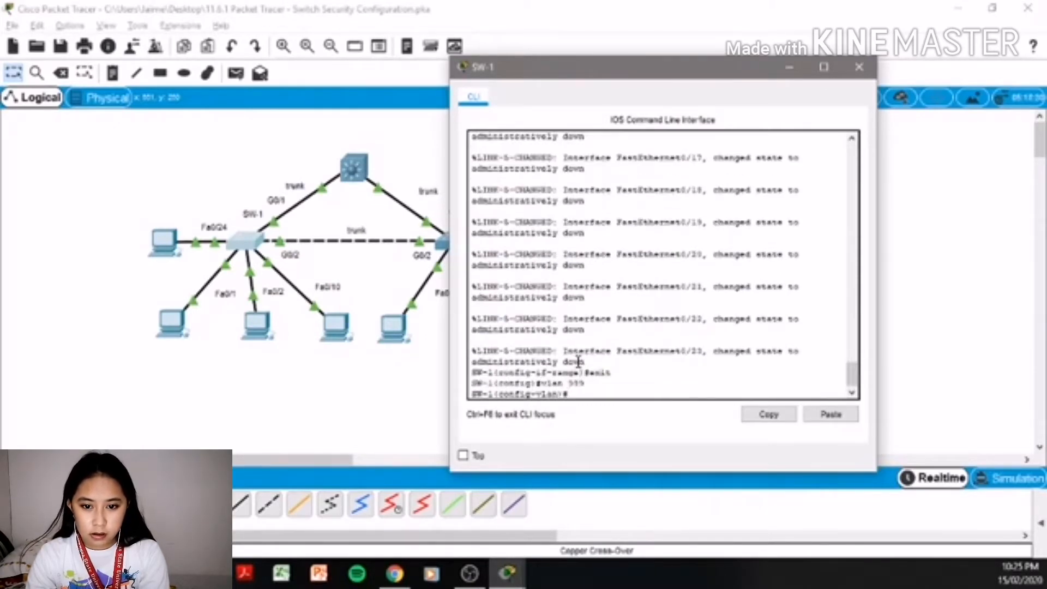
{"action": "type", "text": "name "}
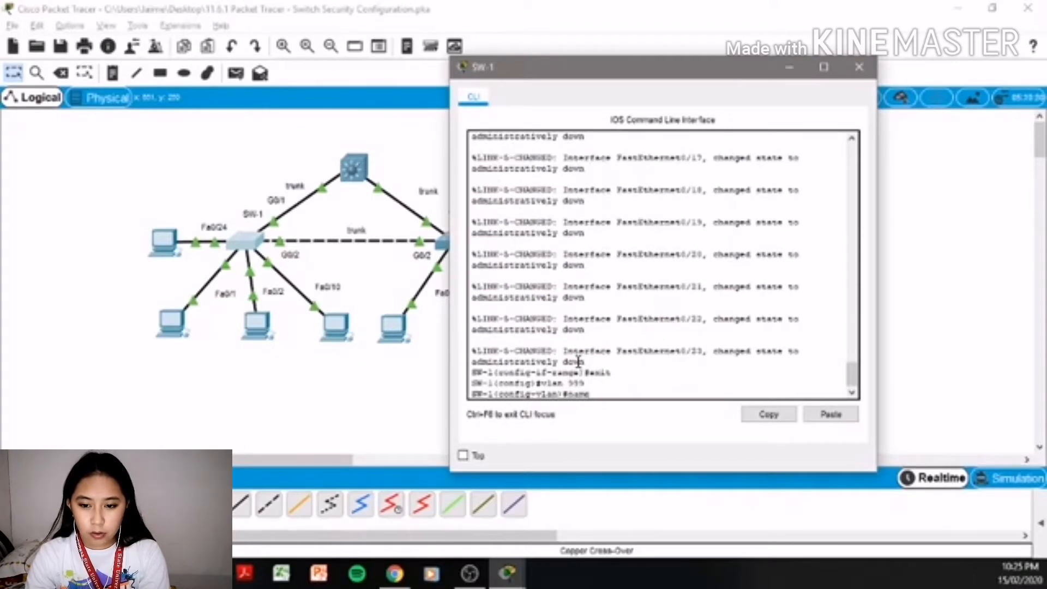
{"action": "type", "text": "BlackHo"}
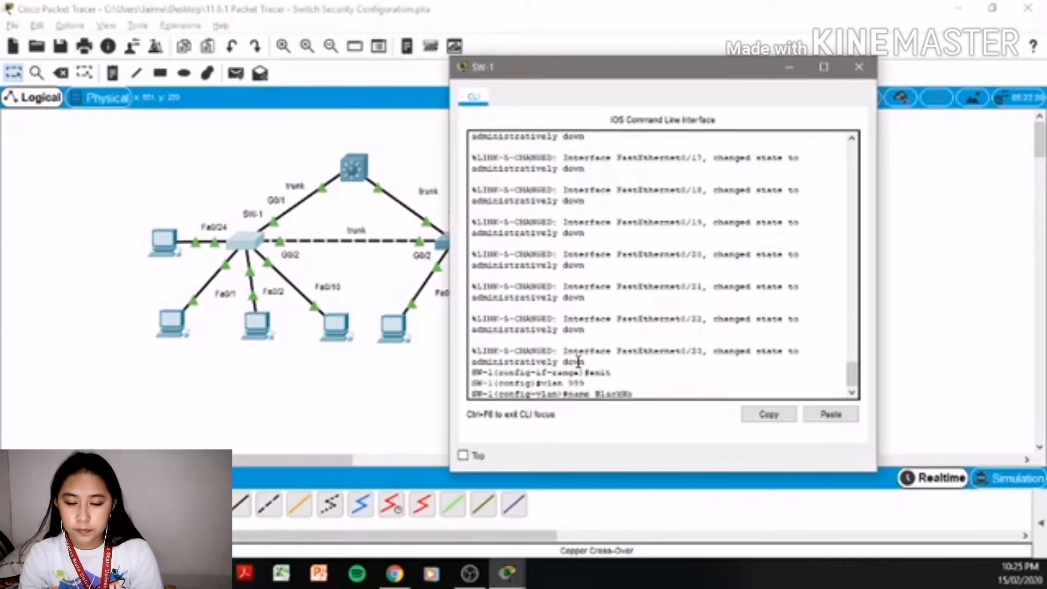
{"action": "type", "text": "le"}
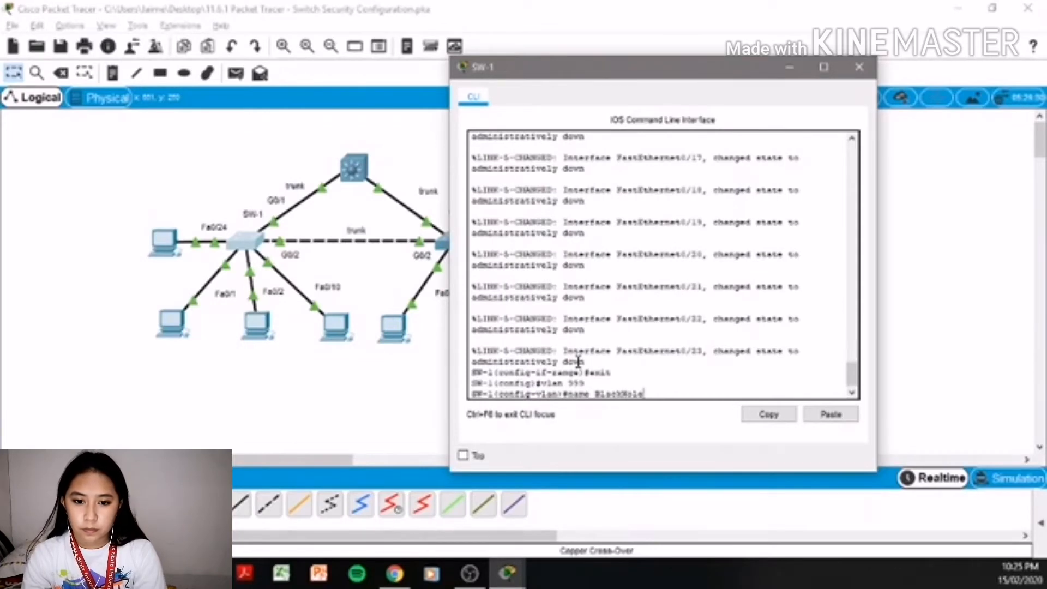
{"action": "key", "text": "Return"}
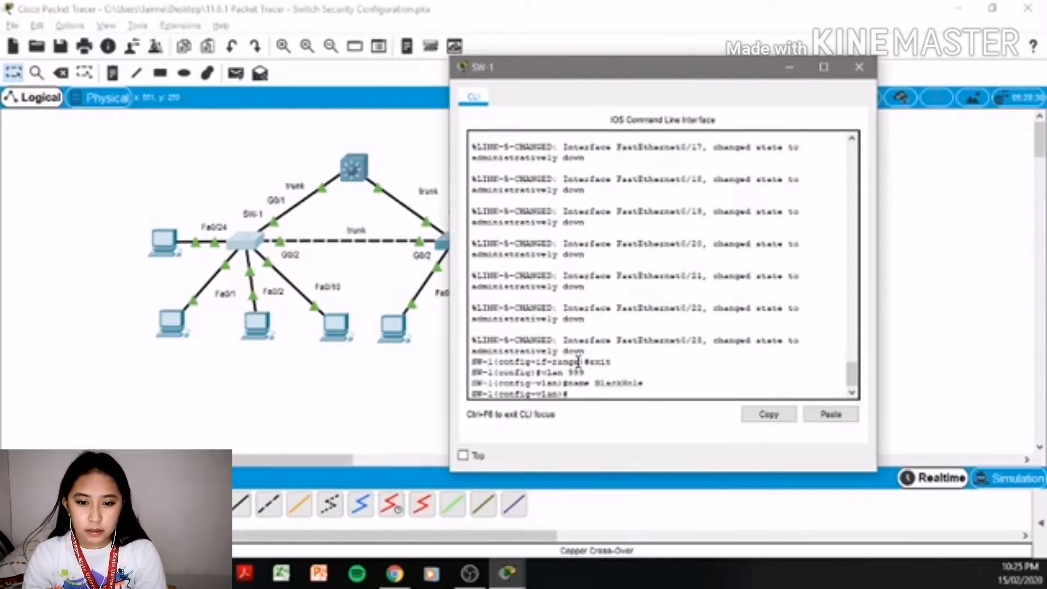
{"action": "type", "text": "exit"}
{"action": "key", "text": "Return"}
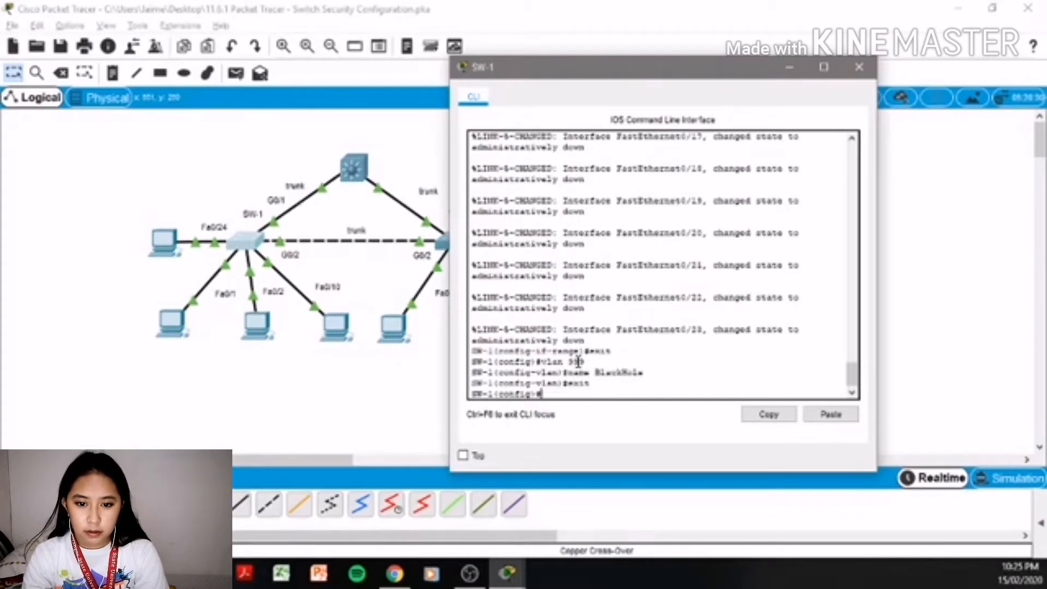
- Leave global configuration mode on SW-1 and display the VLAN table with show vlan
{"action": "type", "text": "exit"}
{"action": "key", "text": "Return"}
{"action": "type", "text": "co"}
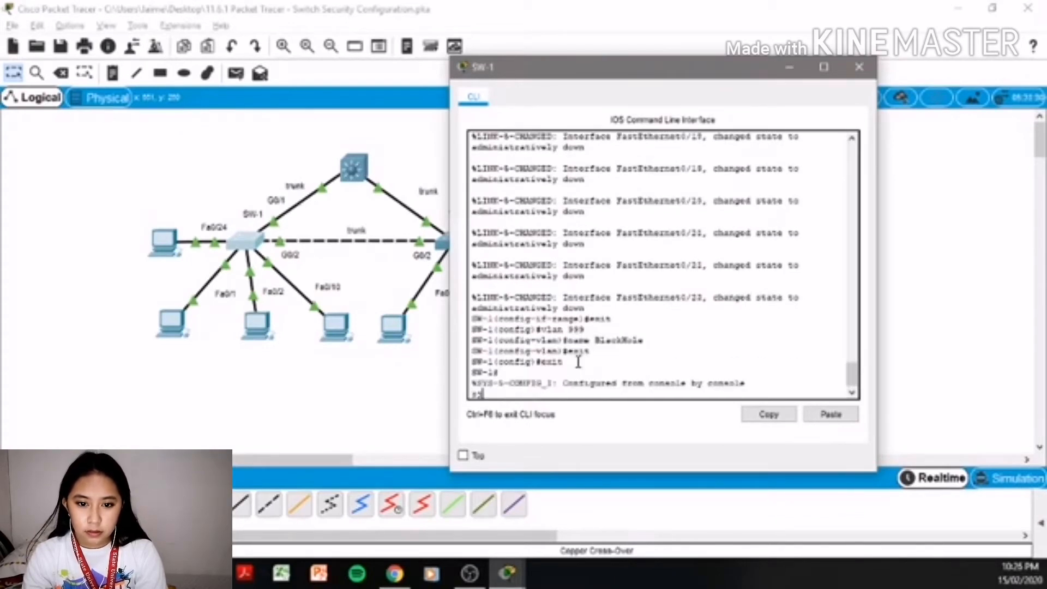
{"action": "key", "text": "BackSpace"}
{"action": "key", "text": "BackSpace"}
{"action": "key", "text": "Return"}
{"action": "type", "text": "cop"}
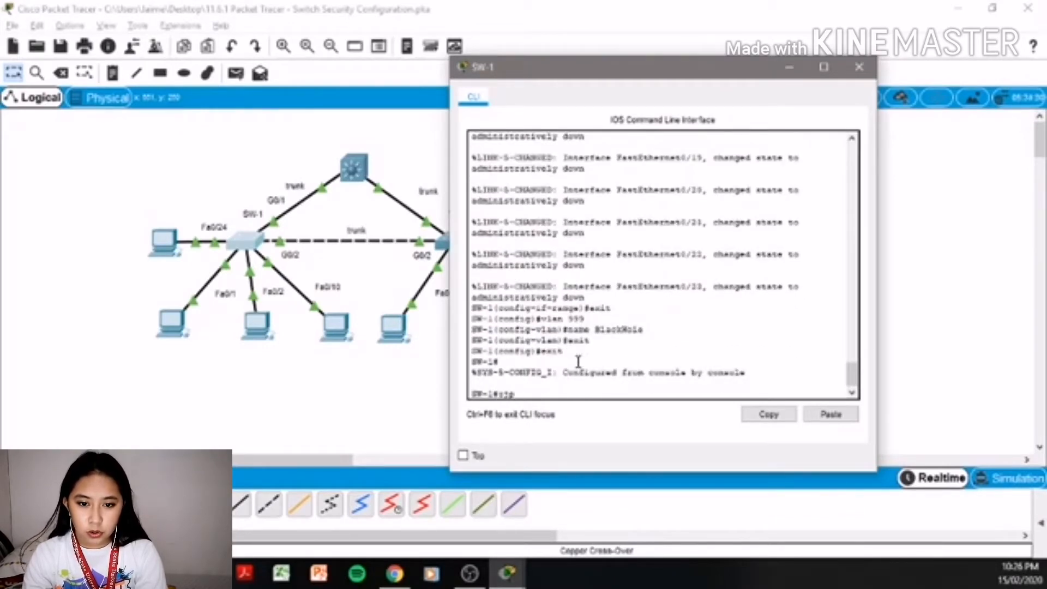
{"action": "key", "text": "BackSpace"}
{"action": "key", "text": "BackSpace"}
{"action": "key", "text": "BackSpace"}
{"action": "type", "text": "show vla"}
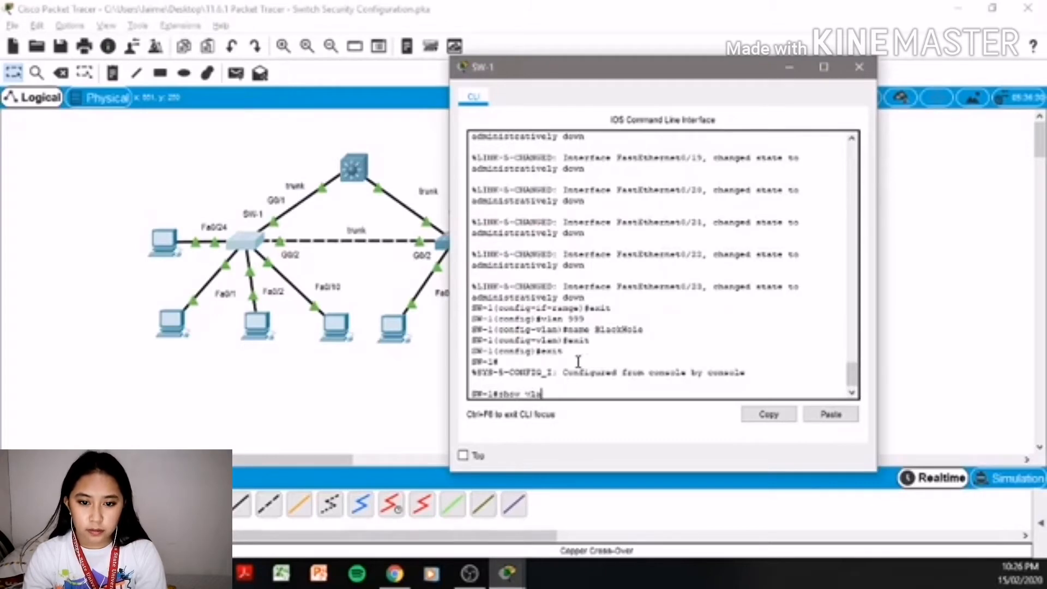
{"action": "type", "text": "n b"}
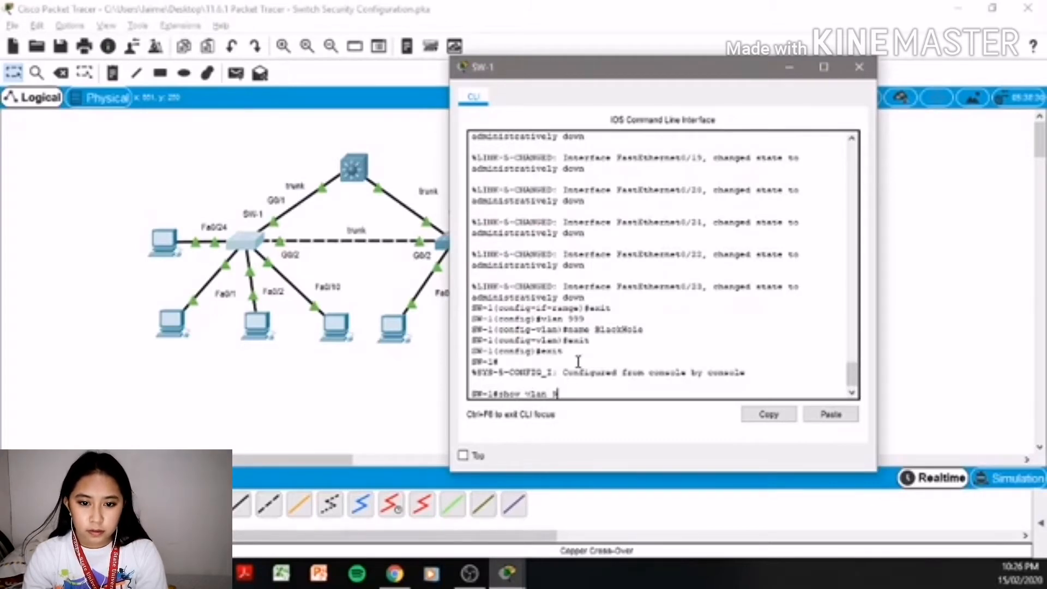
{"action": "key", "text": "BackSpace"}
{"action": "key", "text": "BackSpace"}
{"action": "key", "text": "Return"}
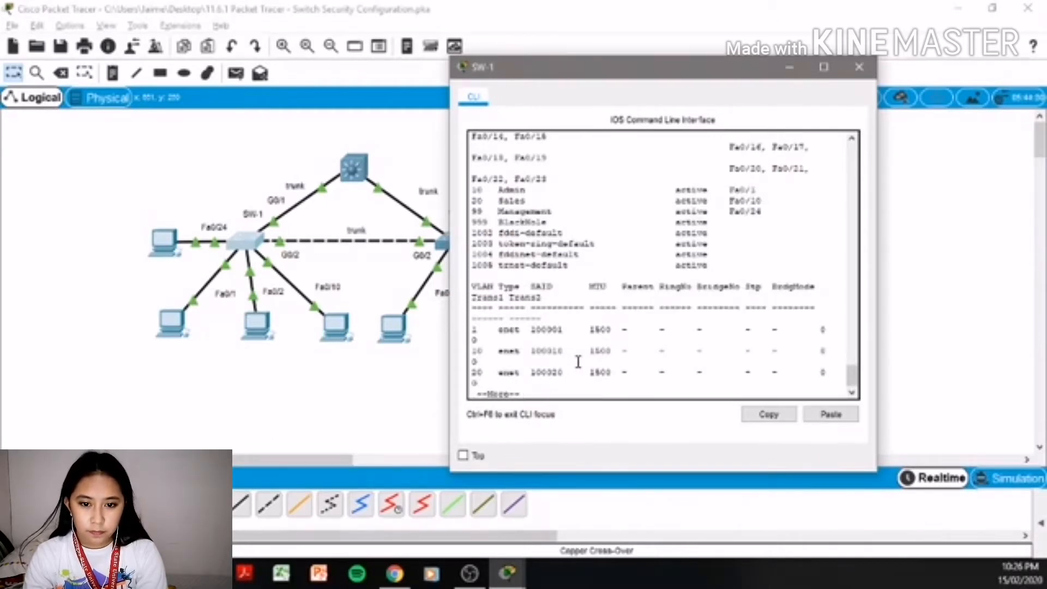
- Page through the rest of the SW-1 VLAN listing until the command prompt returns
{"action": "key", "text": "Return"}
{"action": "key", "text": "Return"}
{"action": "key", "text": "Return"}
{"action": "key", "text": "Return"}
{"action": "key", "text": "Return"}
{"action": "key", "text": "Return"}
{"action": "key", "text": "Return"}
{"action": "key", "text": "Return"}
{"action": "key", "text": "Return"}
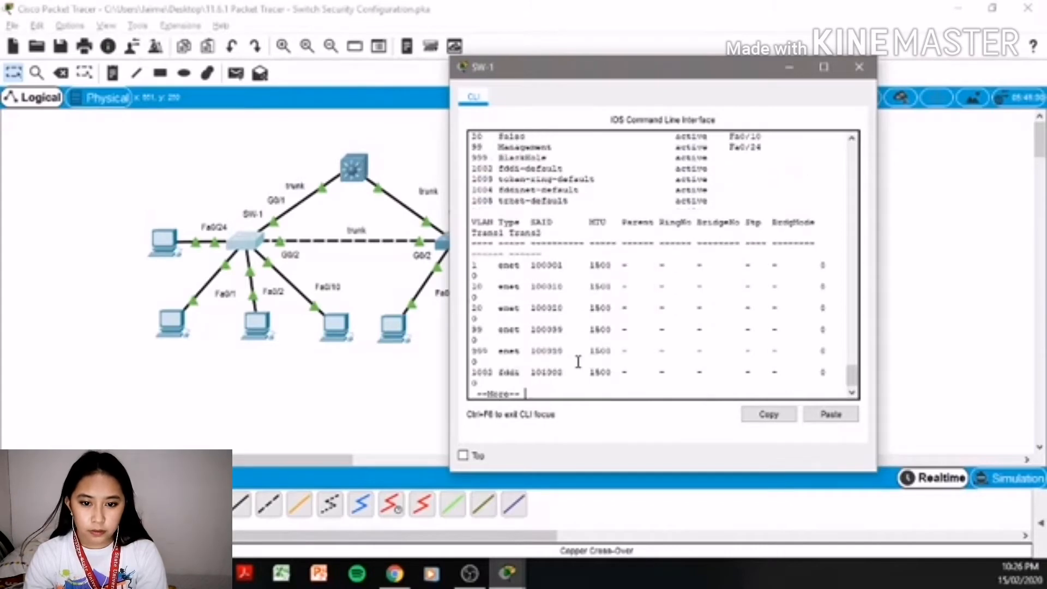
{"action": "key", "text": "Return"}
{"action": "key", "text": "Return"}
{"action": "key", "text": "Return"}
{"action": "key", "text": "Return"}
{"action": "key", "text": "Return"}
{"action": "key", "text": "Return"}
{"action": "key", "text": "Return"}
{"action": "key", "text": "Return"}
{"action": "key", "text": "Return"}
{"action": "key", "text": "Return"}
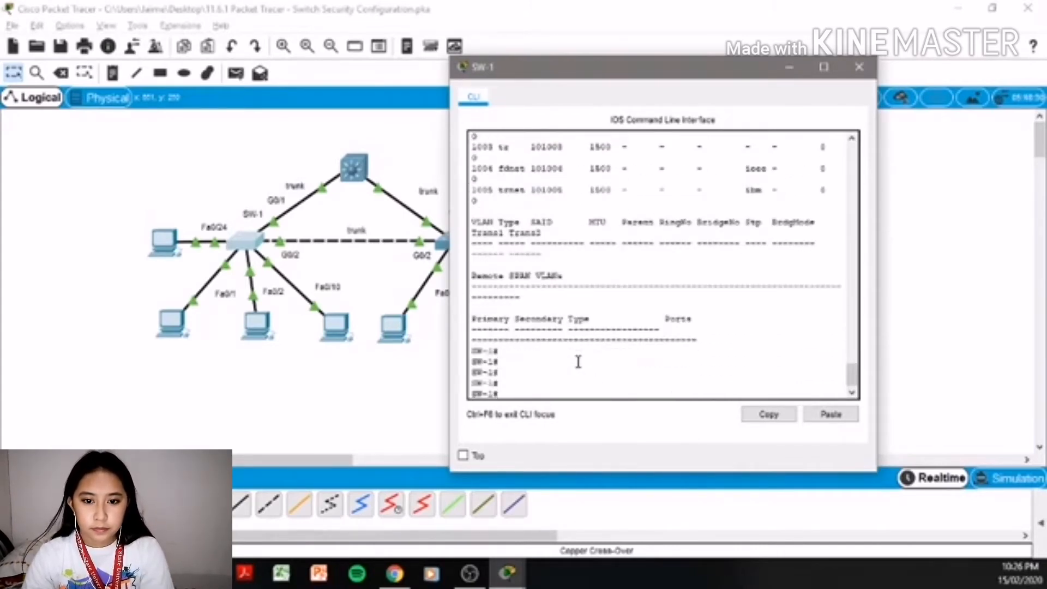
- Enter global configuration mode on SW-1 and select the unused ports with int range f0/3-9, f0/11-23
{"action": "type", "text": "config"}
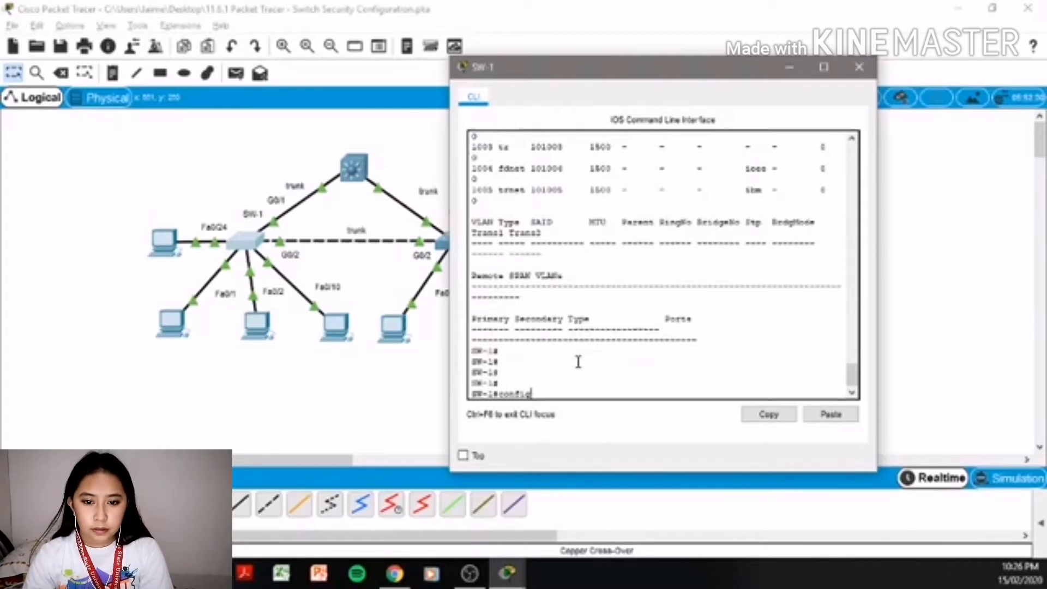
{"action": "key", "text": "Return"}
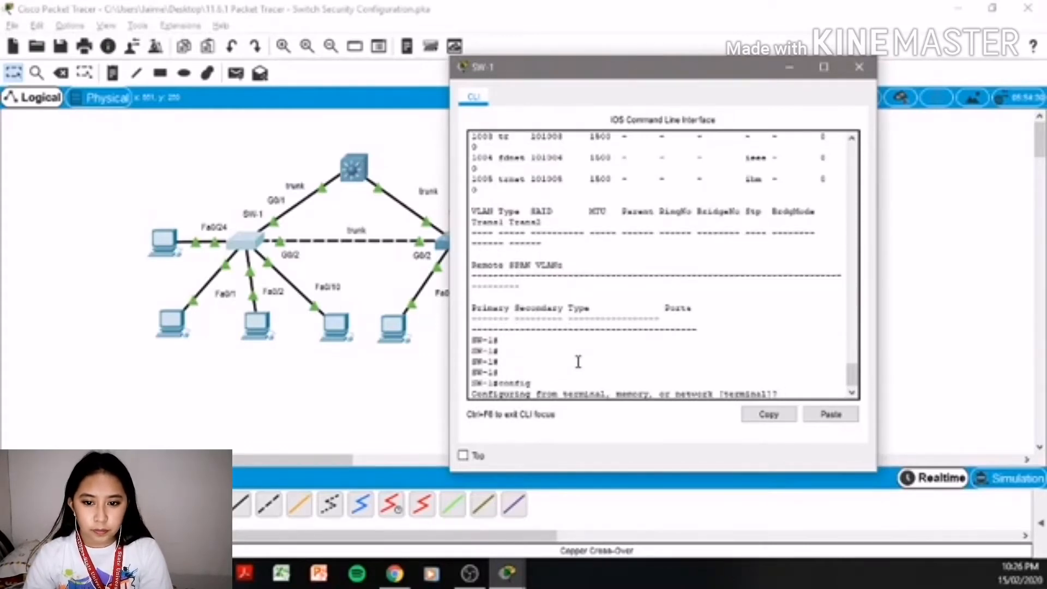
{"action": "key", "text": "Return"}
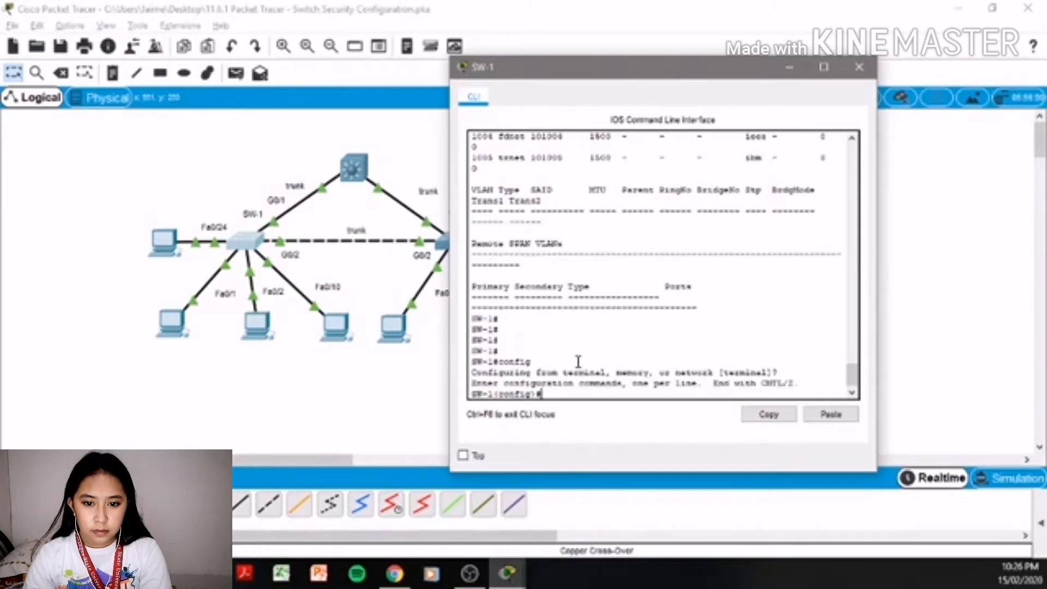
{"action": "type", "text": "s"}
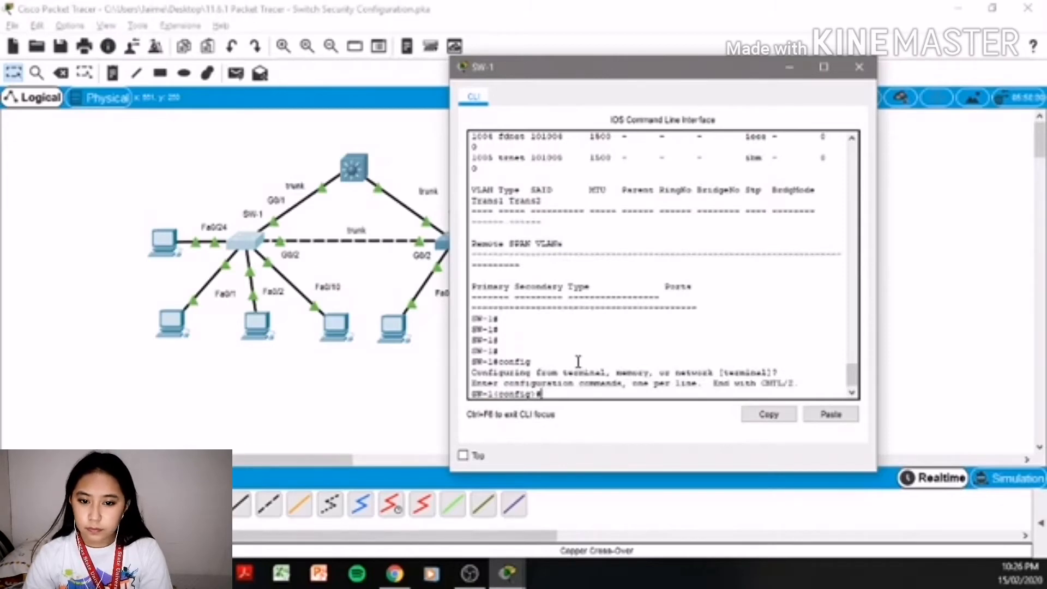
{"action": "type", "text": "int range"}
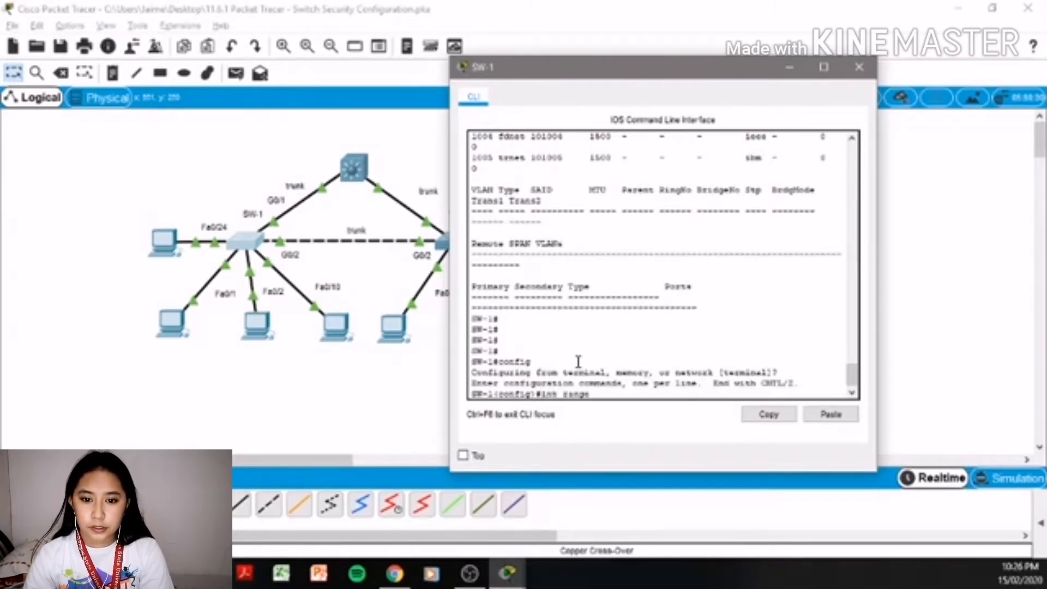
{"action": "type", "text": " f0/"}
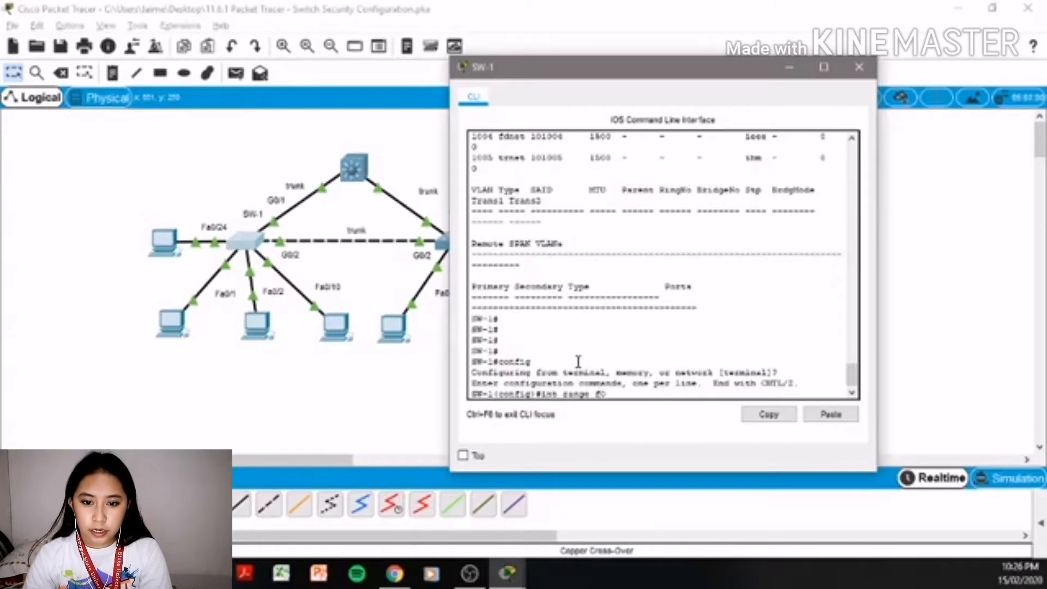
{"action": "type", "text": "2-9"}
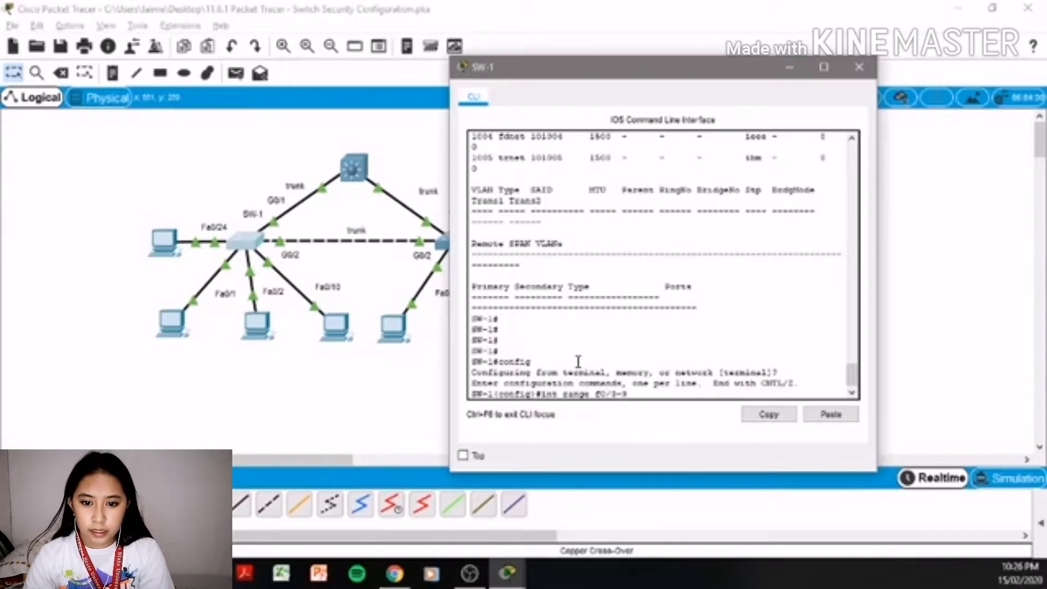
{"action": "type", "text": ", f0"}
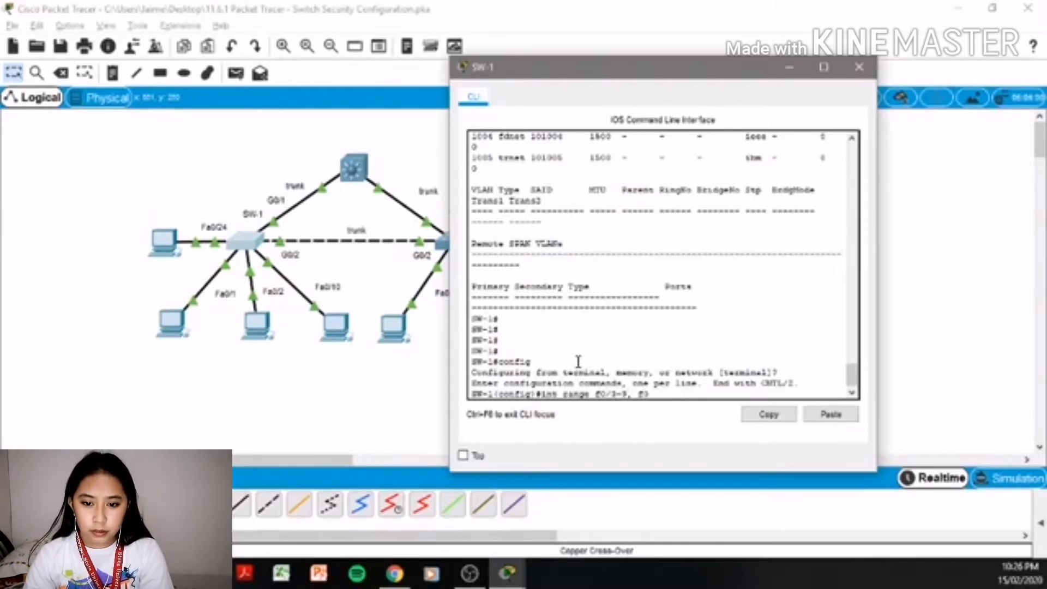
{"action": "type", "text": "/11"}
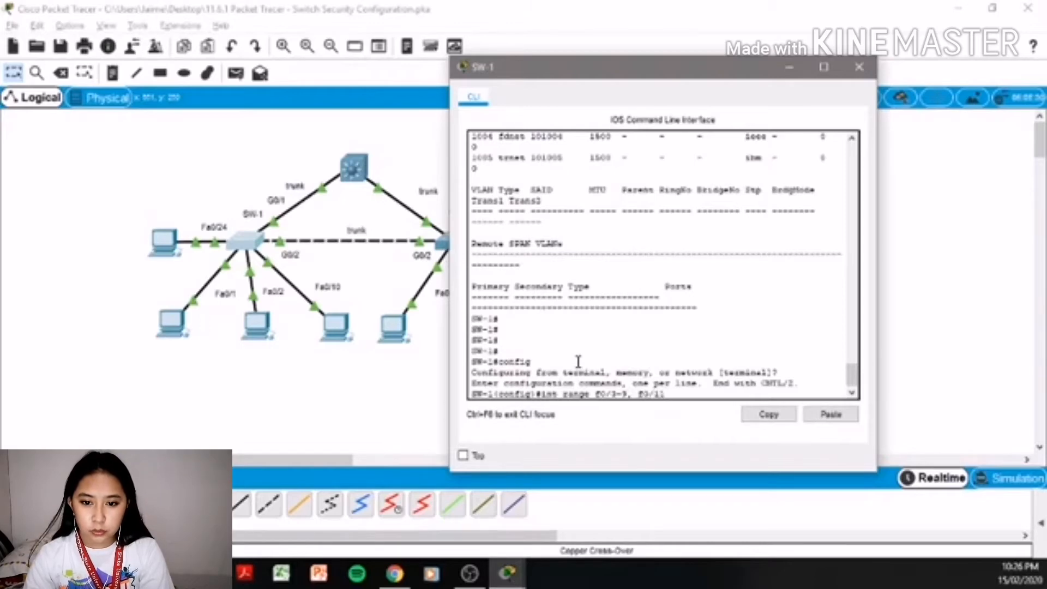
{"action": "type", "text": "-23"}
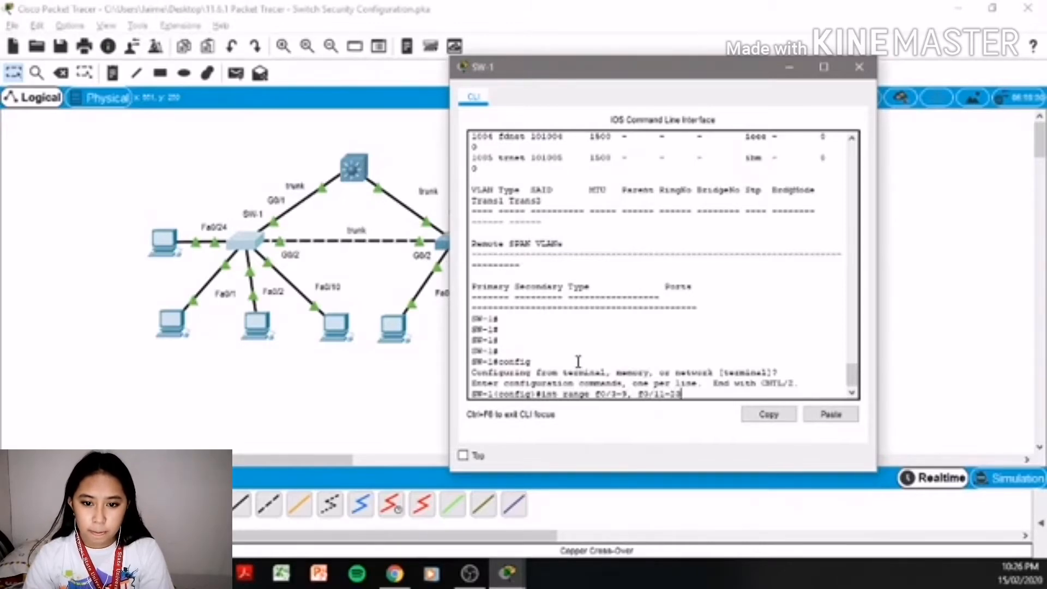
{"action": "key", "text": "Return"}
- Assign the selected unused SW-1 ports to the BlackHole VLAN with switchport access vlan 999
{"action": "type", "text": "swit"}
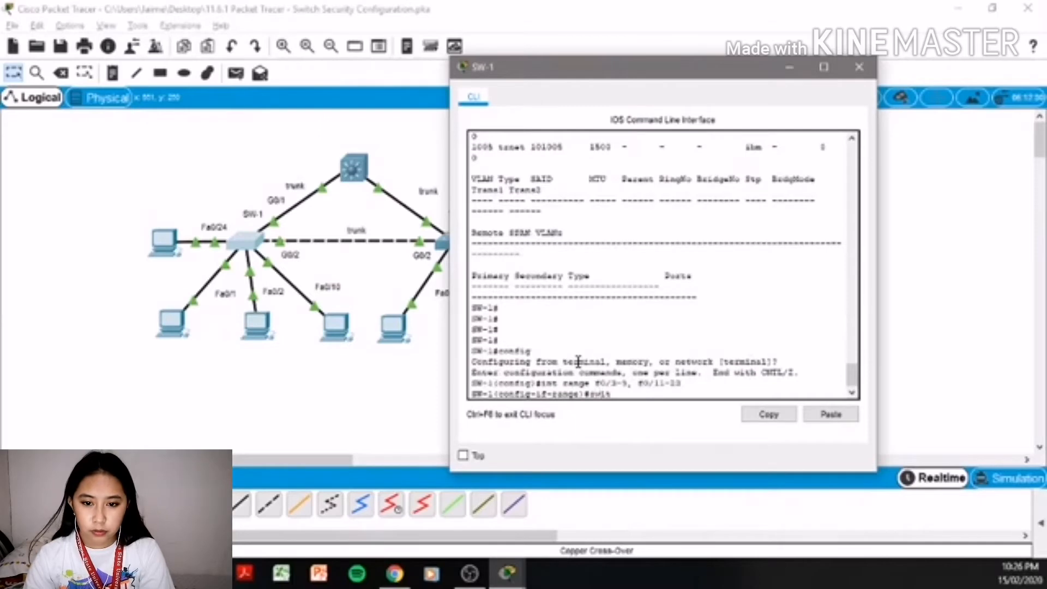
{"action": "type", "text": "chport a"}
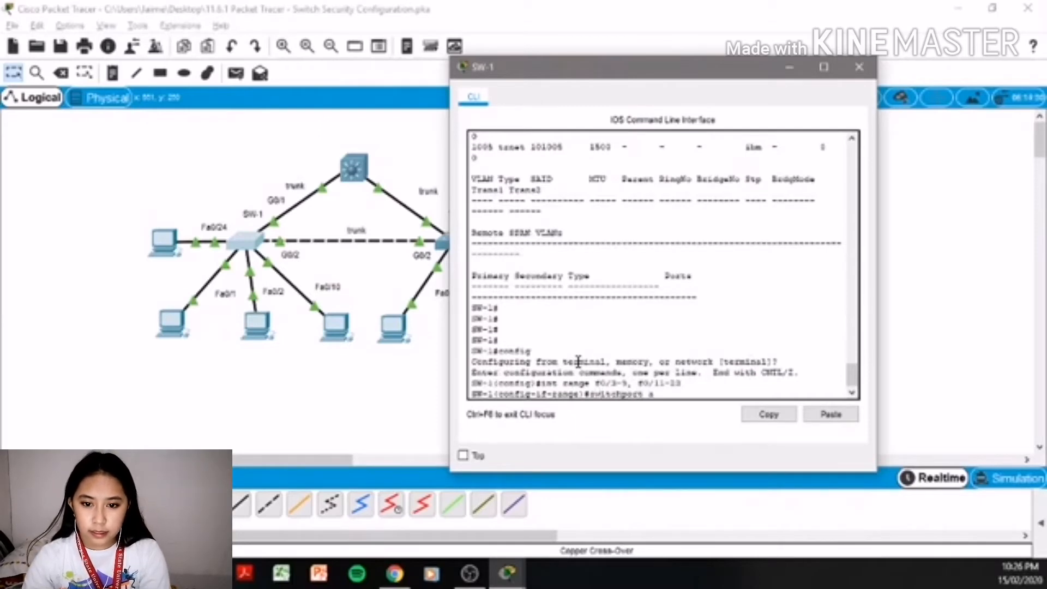
{"action": "type", "text": "ccess vla"}
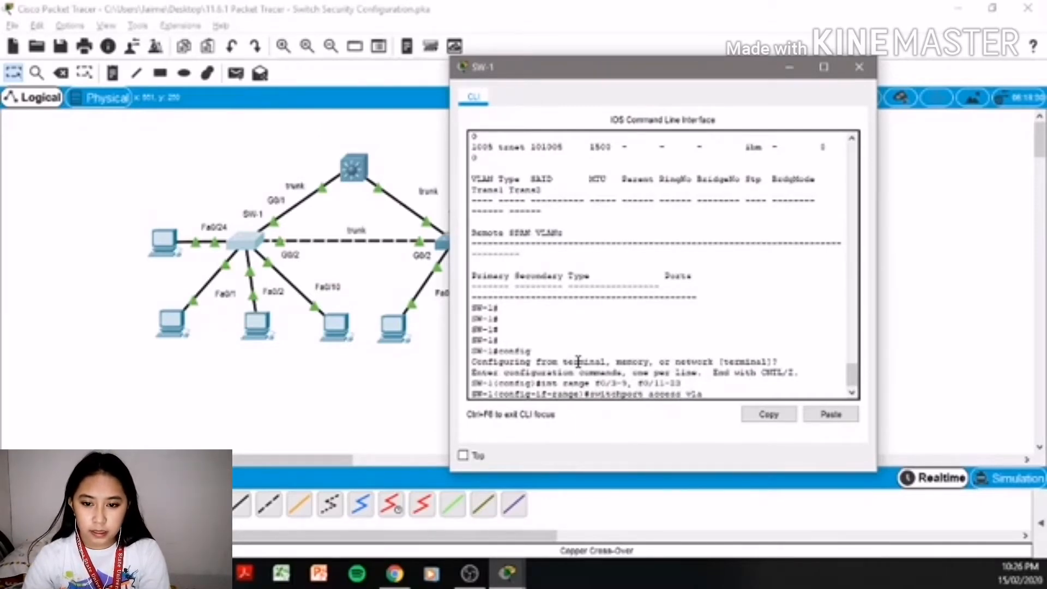
{"action": "type", "text": "n 999"}
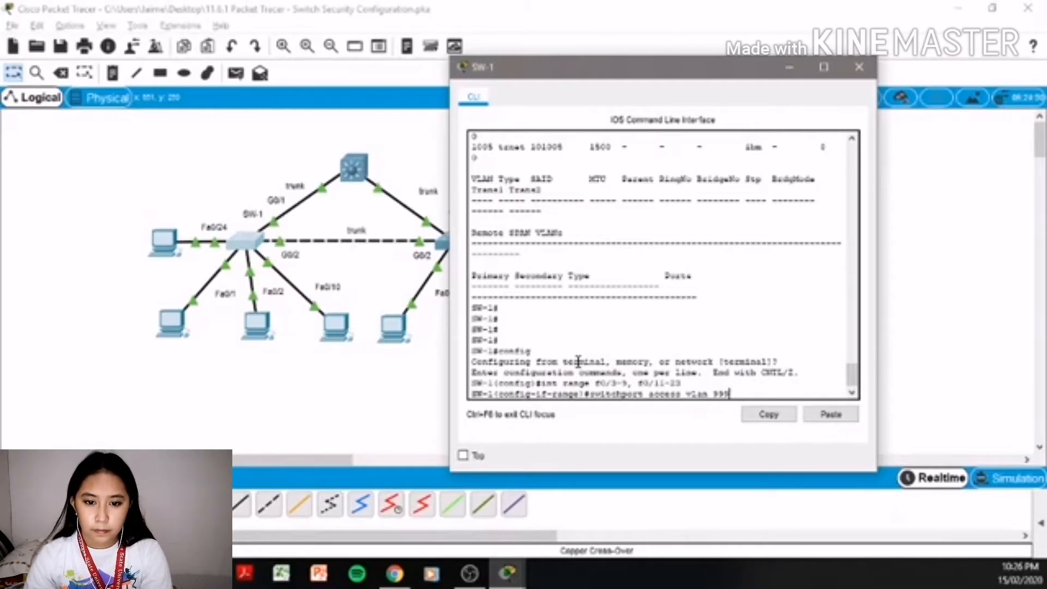
{"action": "key", "text": "Return"}
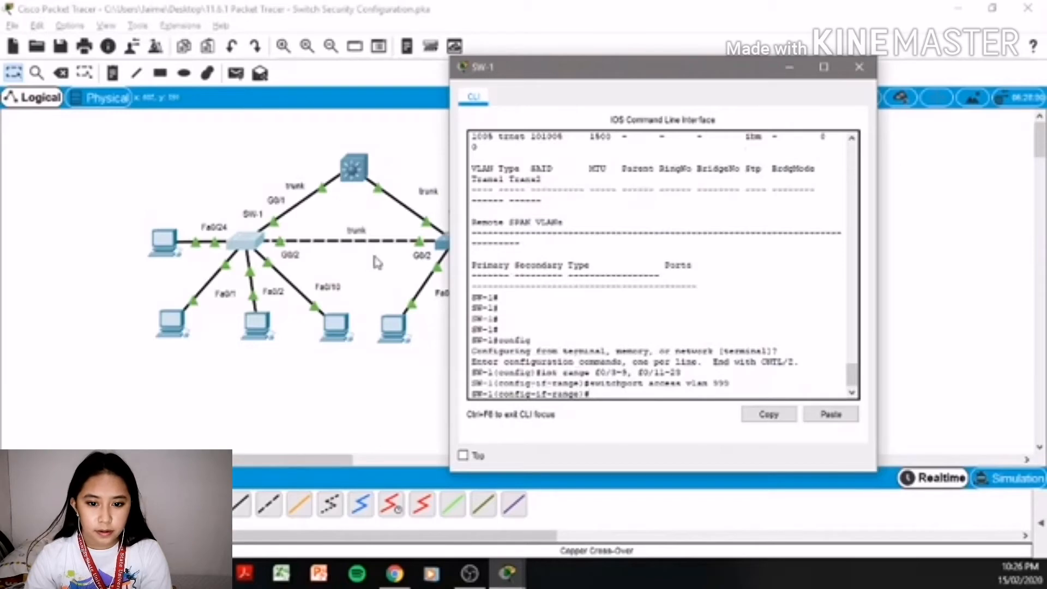
- Bring up the PT Activity instructions and read the Step 3 port security requirements
{"action": "mouse_move", "coordinate": [506, 572]}
{"action": "left_click", "coordinate": [413, 537]}
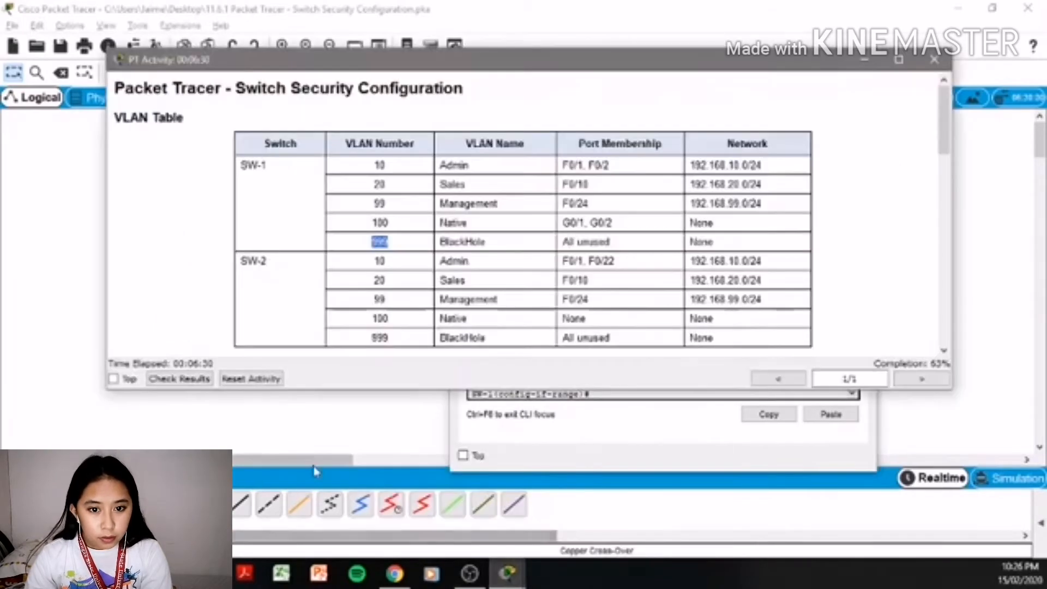
{"action": "scroll", "coordinate": [452, 219], "scroll_direction": "down", "scroll_amount": 3}
{"action": "scroll", "coordinate": [452, 219], "scroll_direction": "down", "scroll_amount": 6}
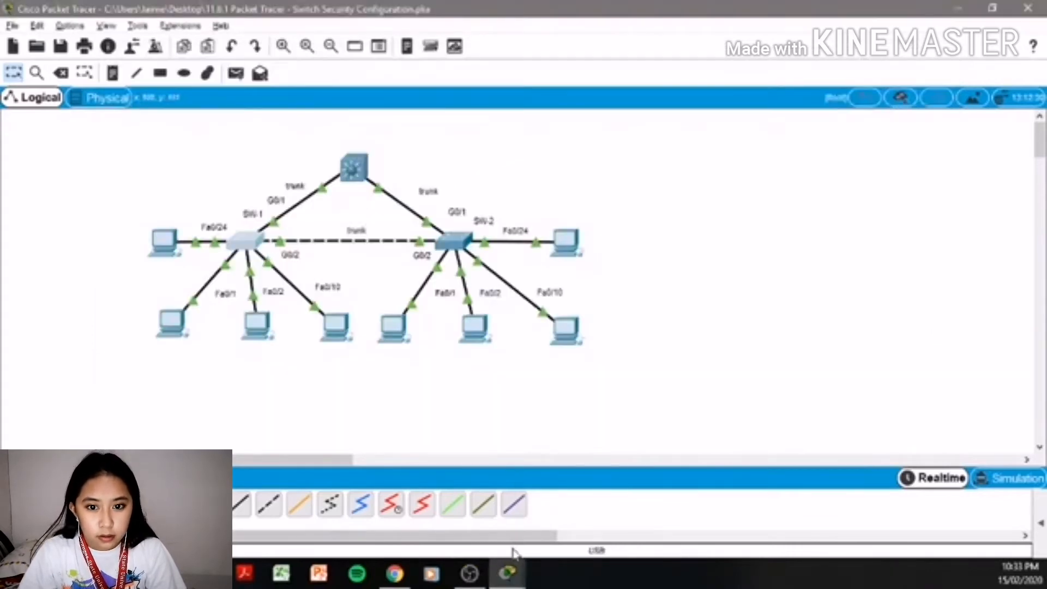
- Return to the SW-1 CLI, exit the unused port range, and select the active access ports with int range f0/1-2, f0/10, f0/24
{"action": "left_click", "coordinate": [248, 243]}
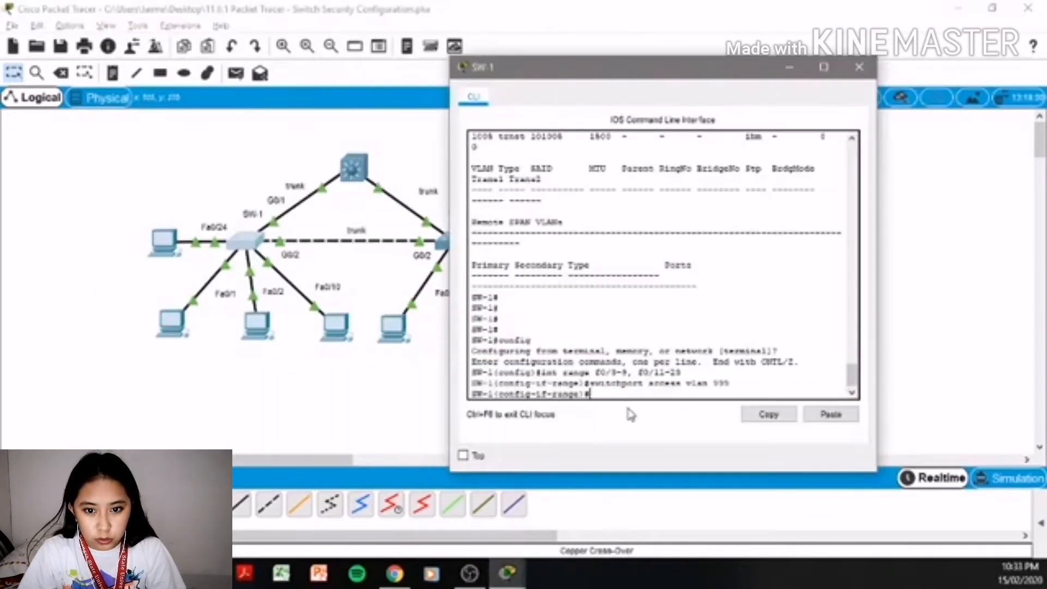
{"action": "type", "text": "exit"}
{"action": "key", "text": "Return"}
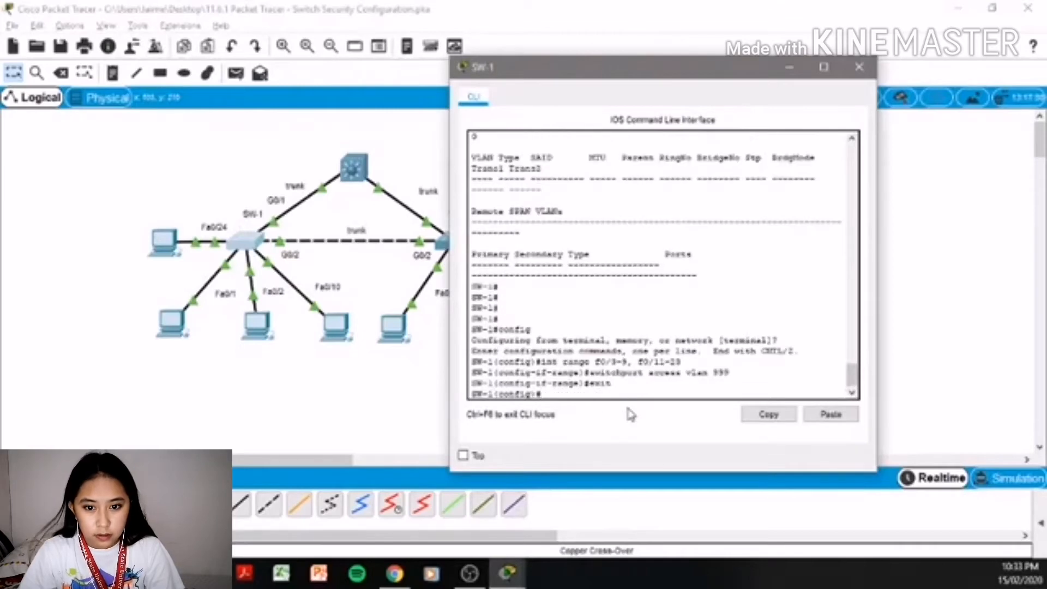
{"action": "type", "text": "int range"}
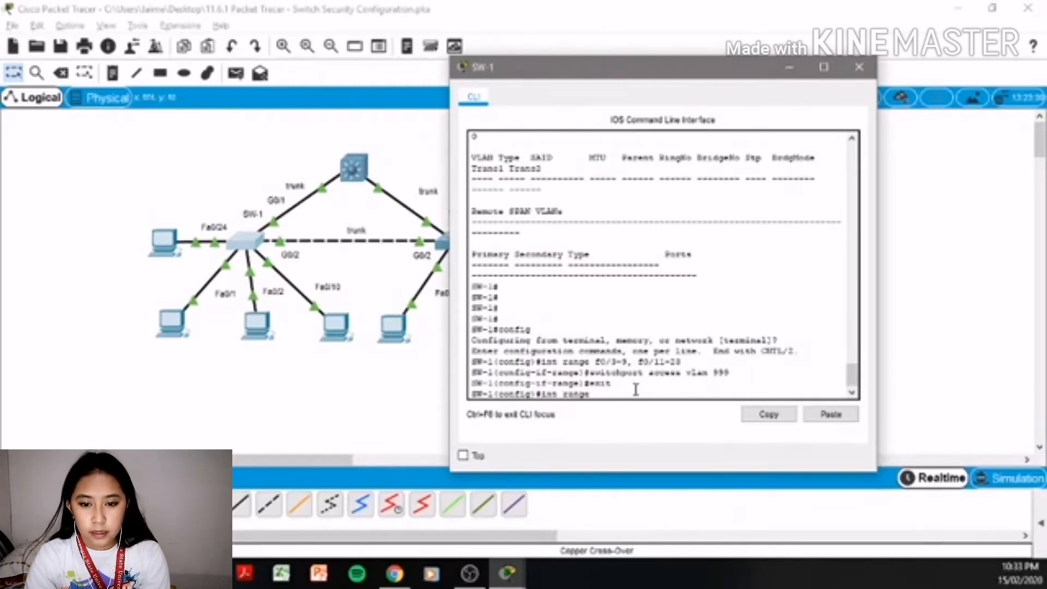
{"action": "type", "text": "f"}
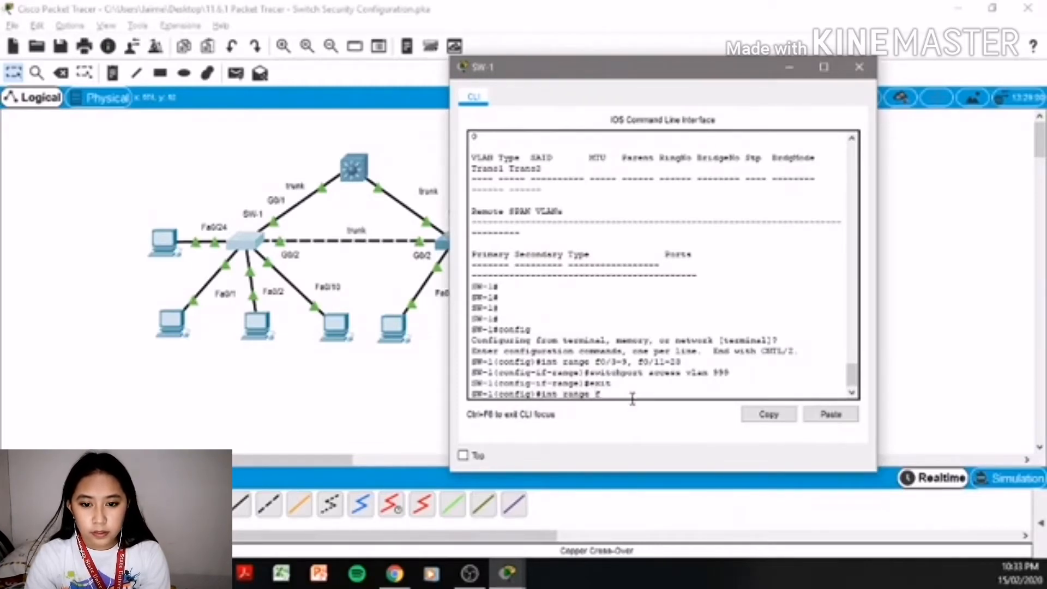
{"action": "type", "text": "0"}
{"action": "type", "text": "/"}
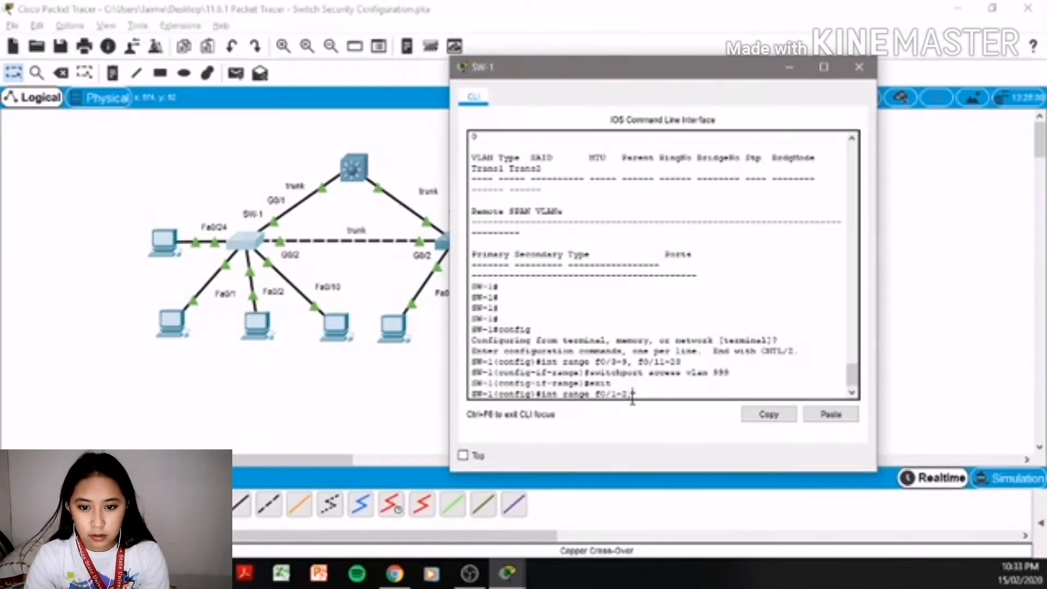
{"action": "type", "text": "1-2, f"}
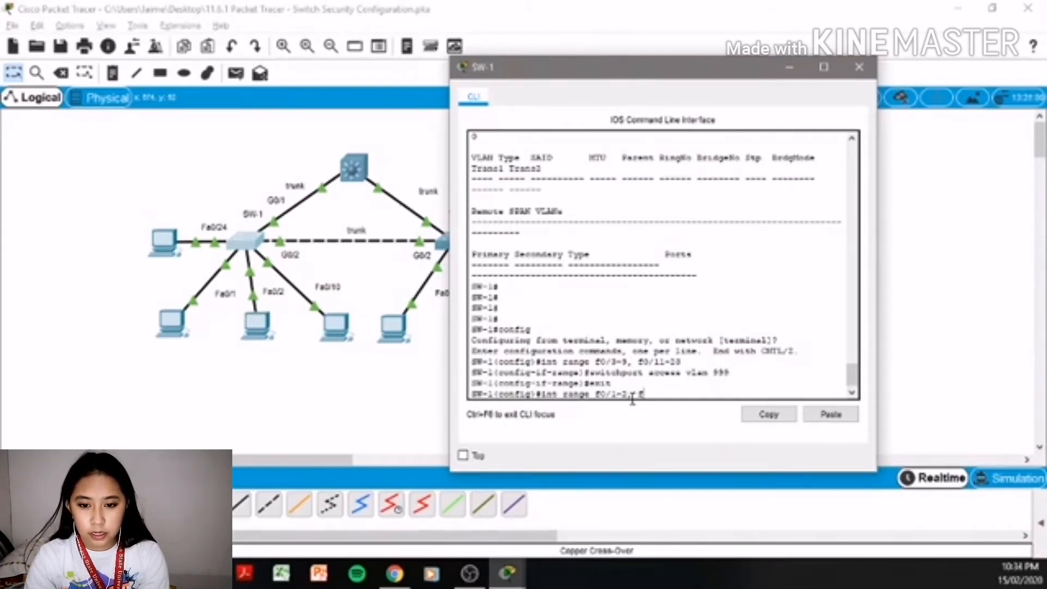
{"action": "type", "text": "0"}
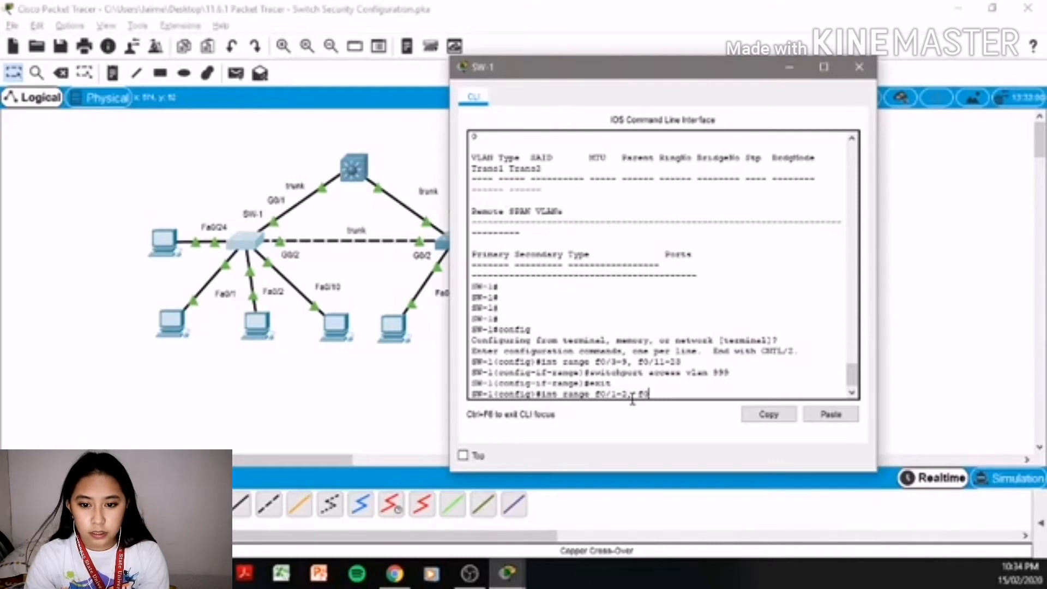
{"action": "type", "text": "/10"}
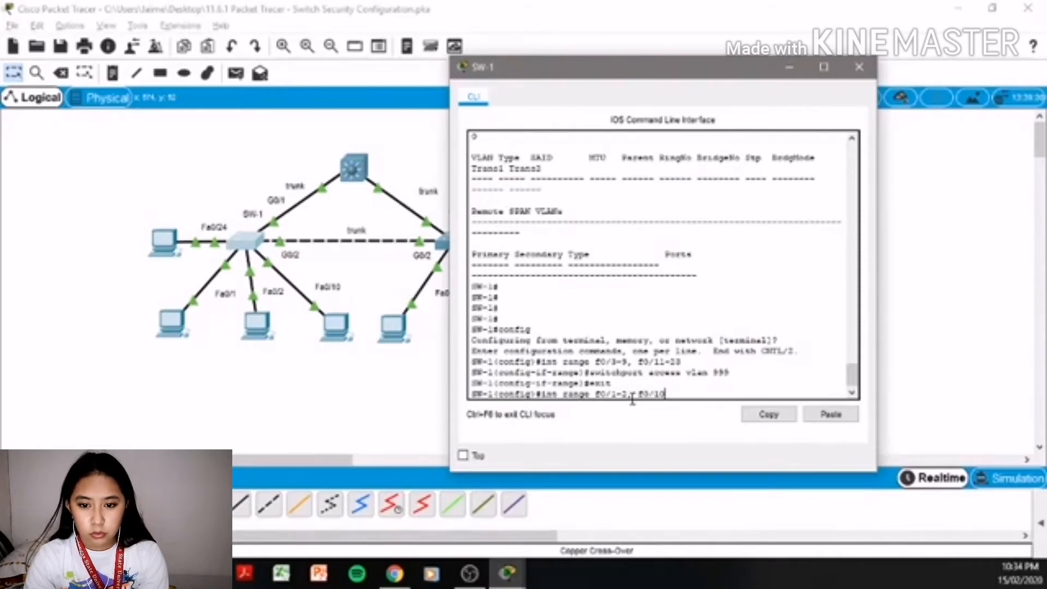
{"action": "type", "text": ", f0/24"}
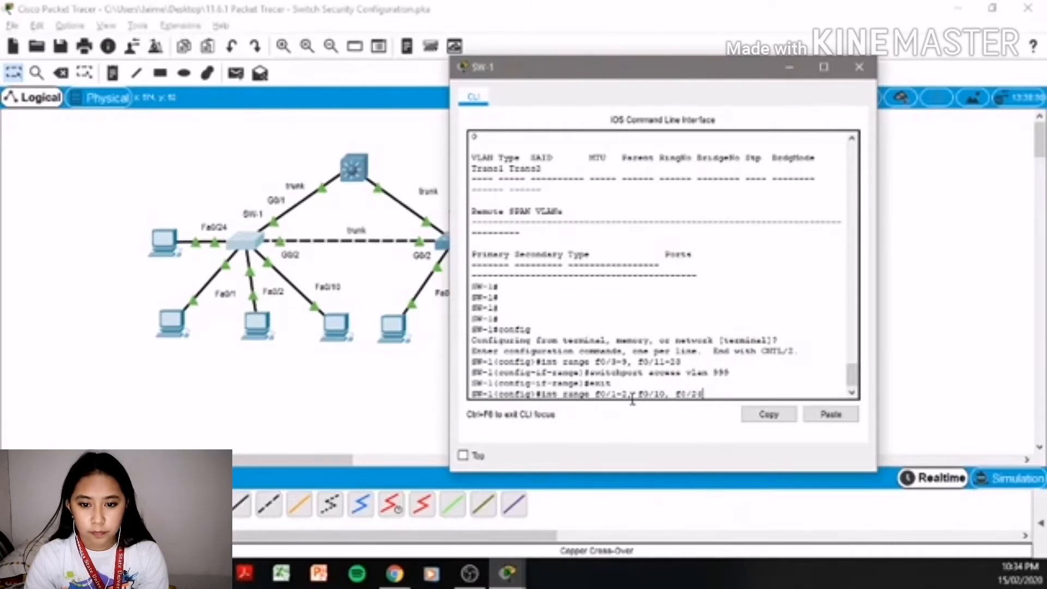
{"action": "key", "text": "Return"}
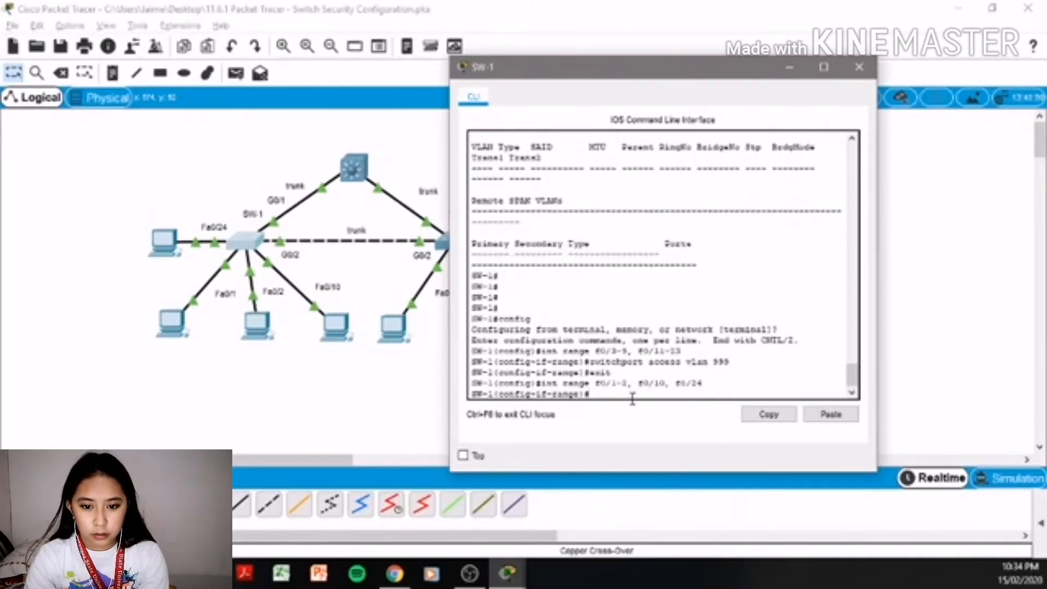
- Check the Step 3 instruction on the maximum number of learned MAC addresses, highlighting it, and return to the SW-1 CLI
{"action": "mouse_move", "coordinate": [507, 572]}
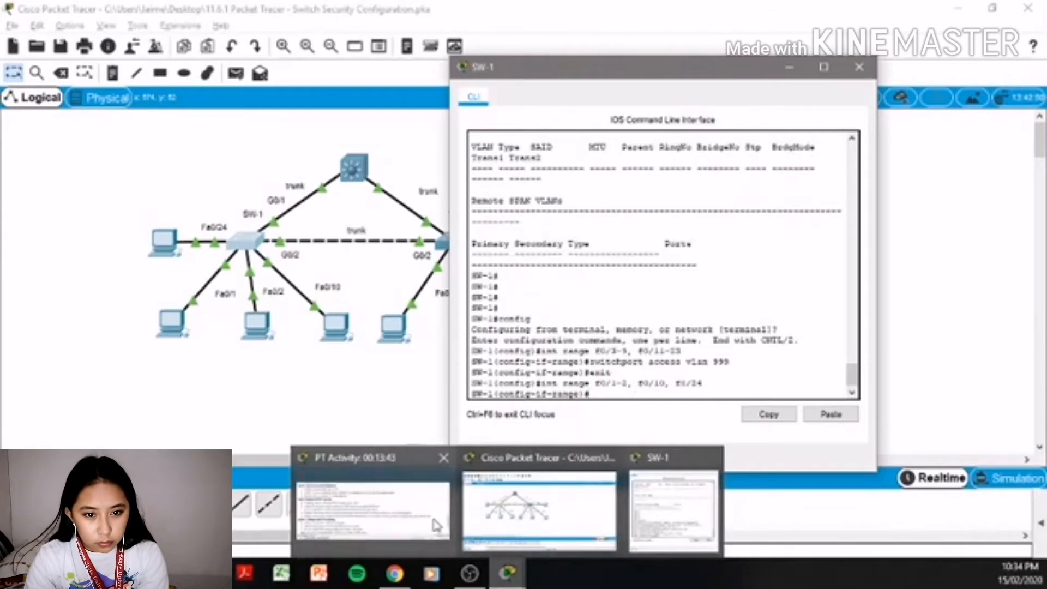
{"action": "left_click", "coordinate": [436, 526]}
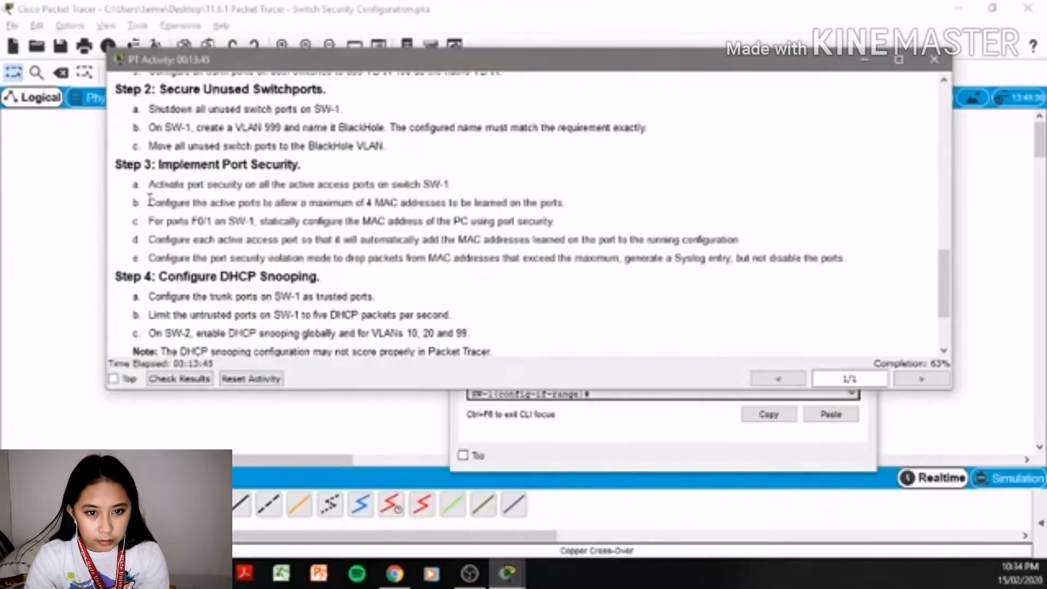
{"action": "left_click_drag", "start_coordinate": [149, 200], "coordinate": [562, 203]}
{"action": "left_click", "coordinate": [576, 414]}
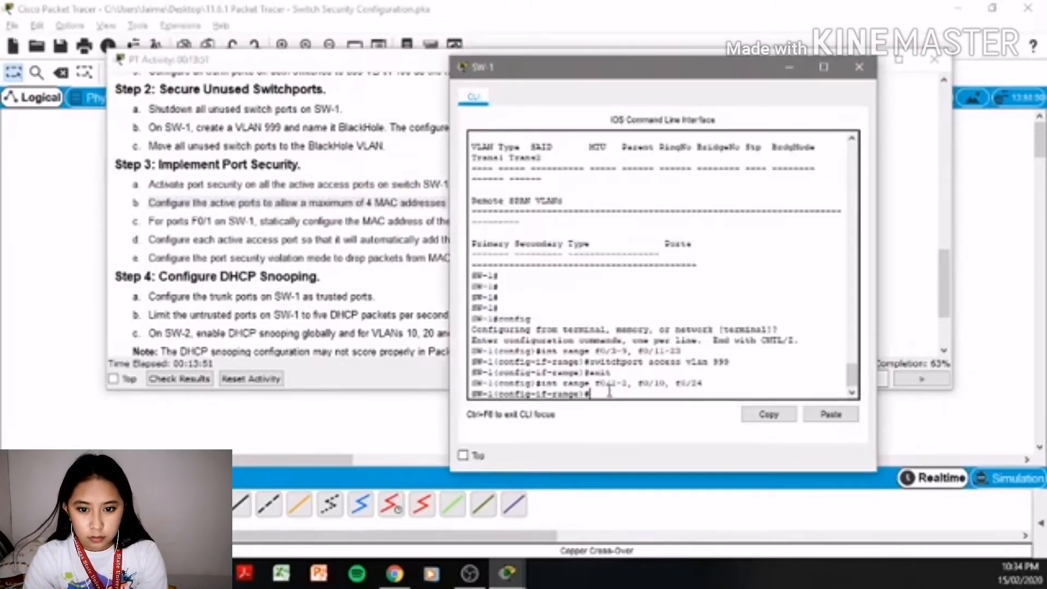
- Set the selected active SW-1 ports to access mode with switchport mode access
{"action": "type", "text": "sw"}
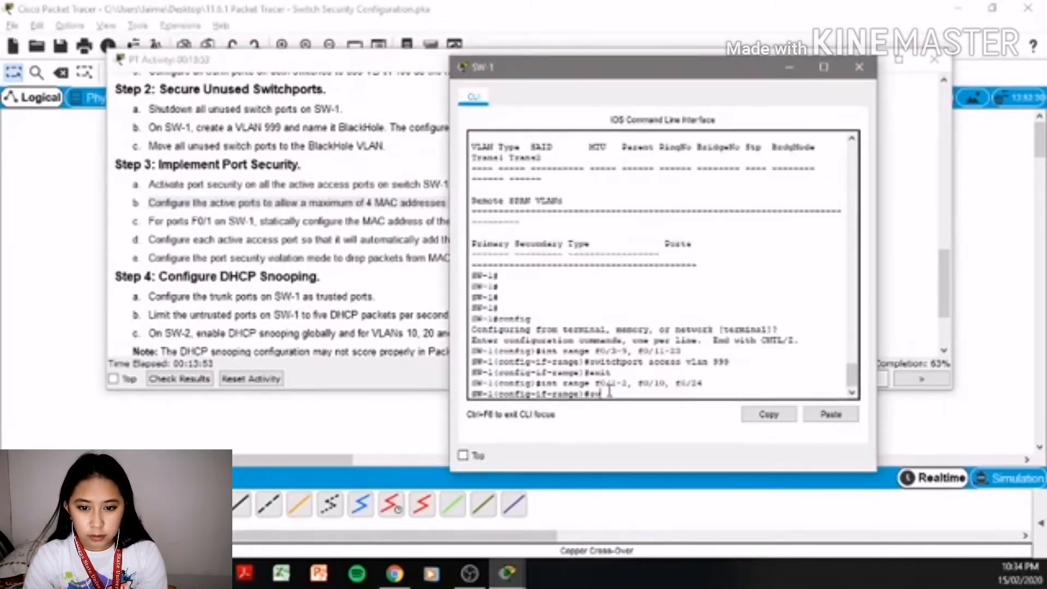
{"action": "key", "text": "Tab"}
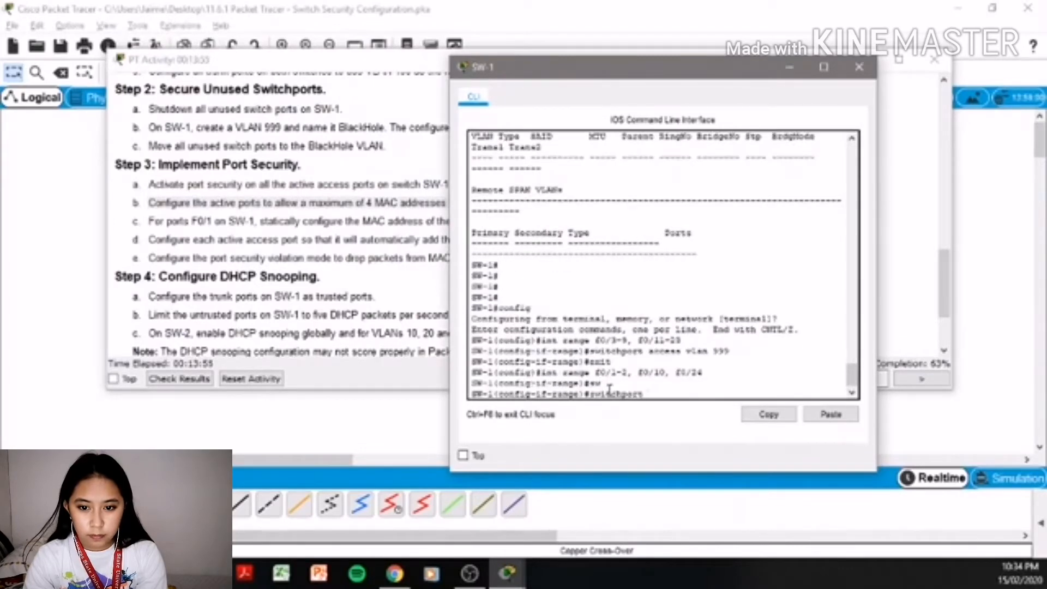
{"action": "type", "text": "mode access"}
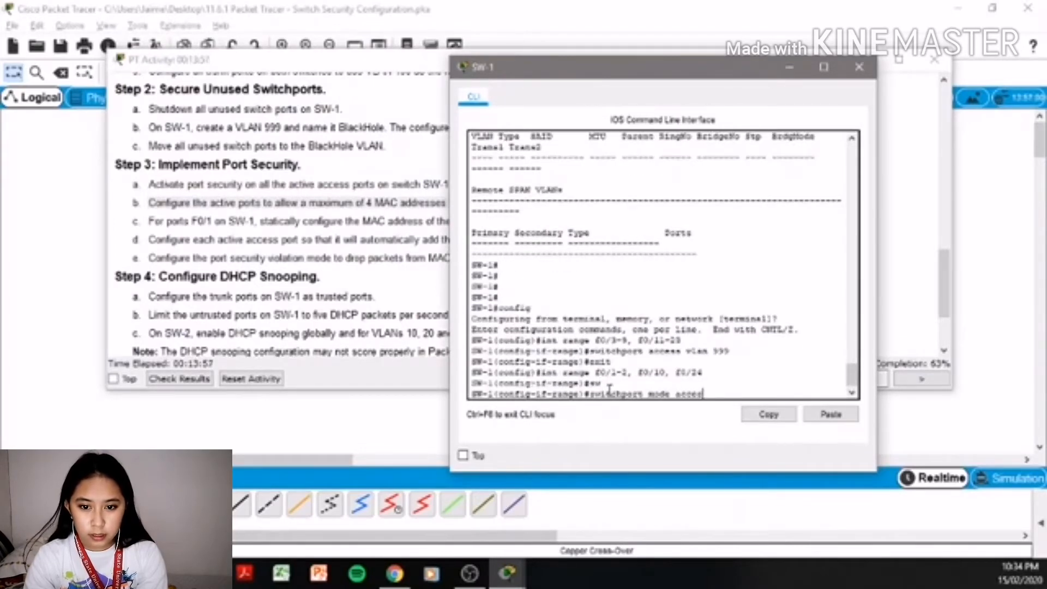
{"action": "key", "text": "Return"}
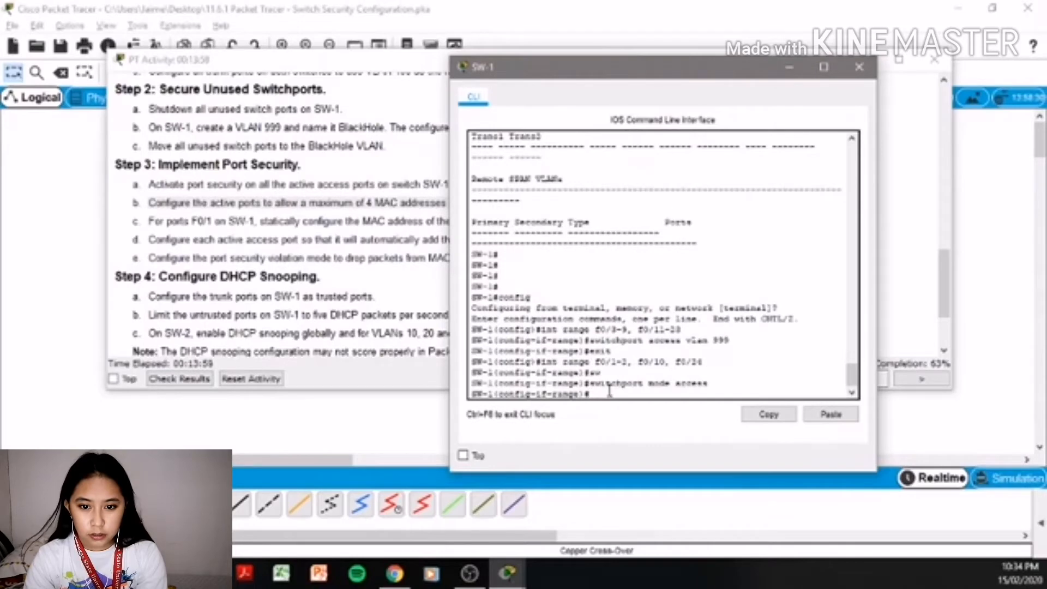
- Limit the selected active ports to four MAC addresses with switchport port-security maximum 4, and exit the interface range
{"action": "type", "text": "swit"}
{"action": "key", "text": "Tab"}
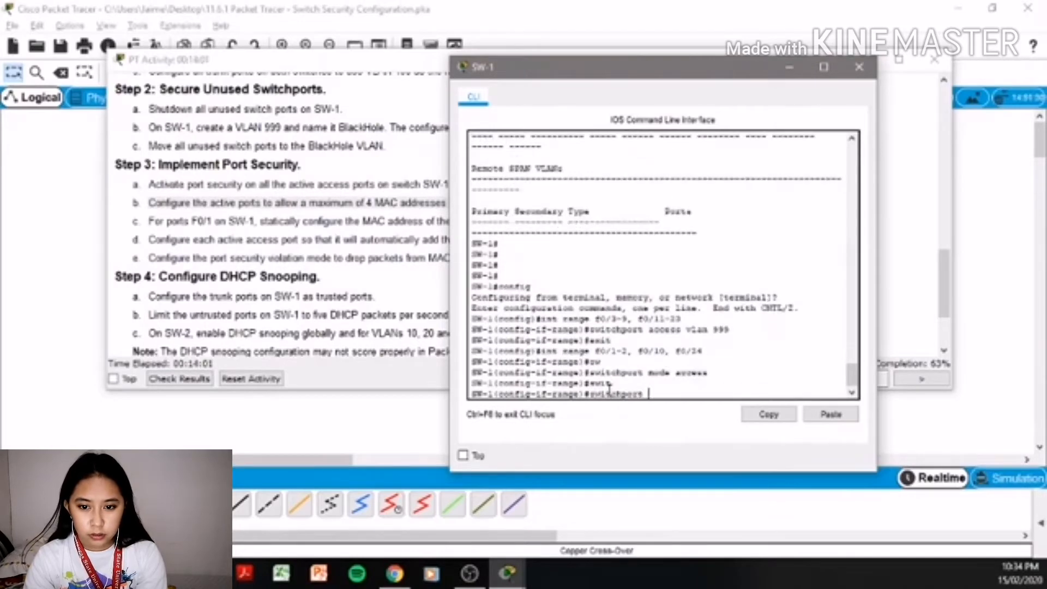
{"action": "type", "text": "mport"}
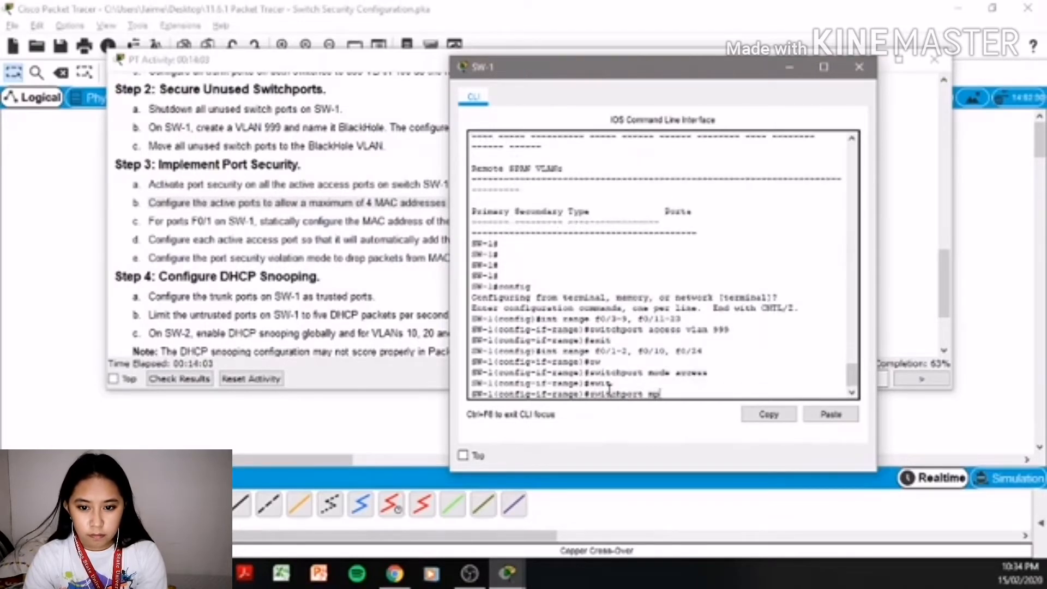
{"action": "key", "text": "Tab"}
{"action": "key", "text": "BackSpace"}
{"action": "key", "text": "BackSpace"}
{"action": "key", "text": "BackSpace"}
{"action": "key", "text": "BackSpace"}
{"action": "key", "text": "BackSpace"}
{"action": "type", "text": "poe"}
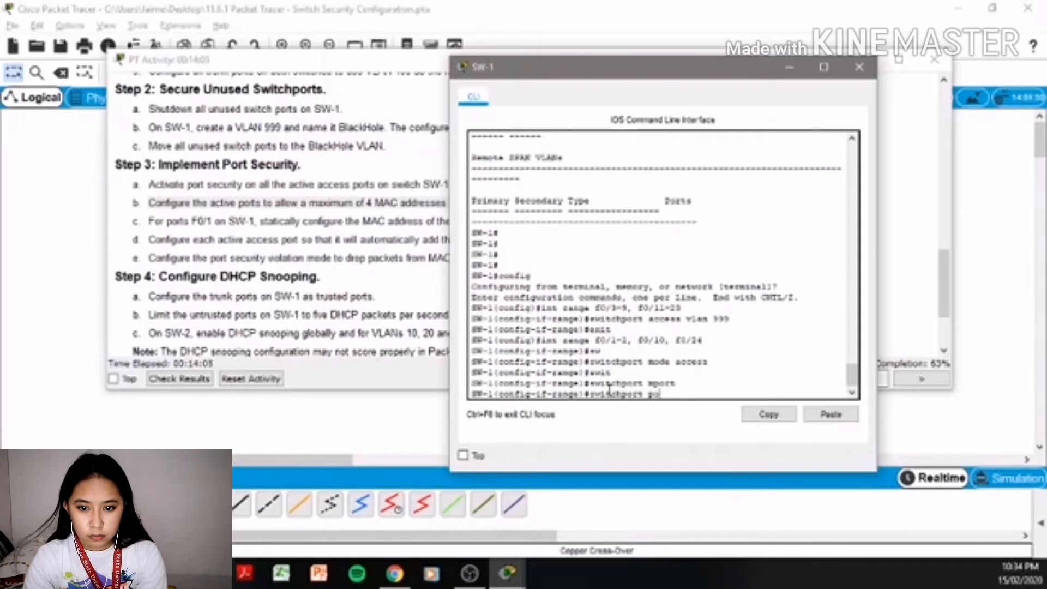
{"action": "key", "text": "Tab"}
{"action": "type", "text": "r"}
{"action": "key", "text": "Tab"}
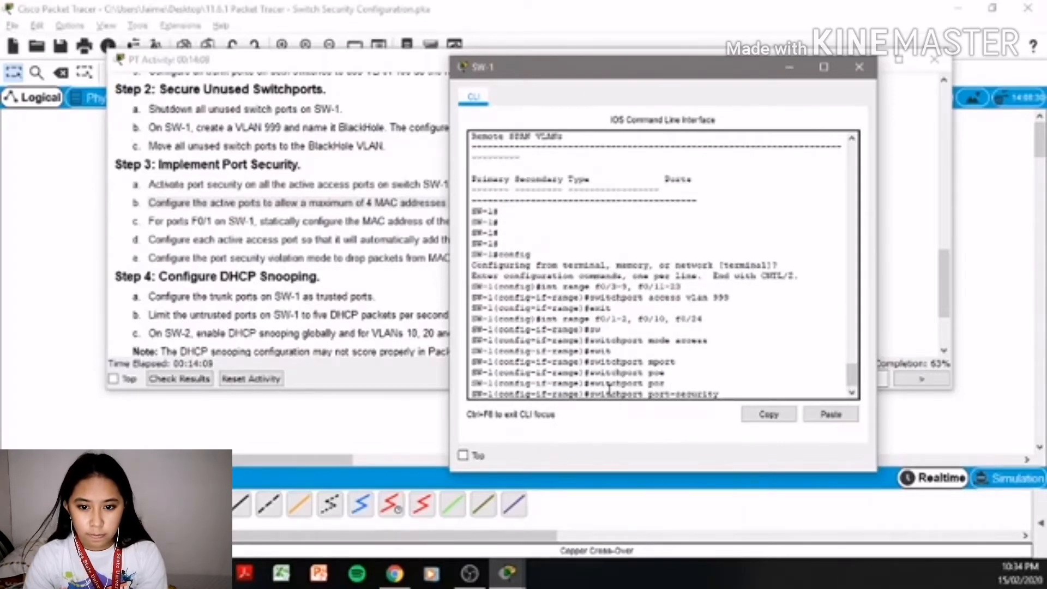
{"action": "type", "text": "max"}
{"action": "key", "text": "Tab"}
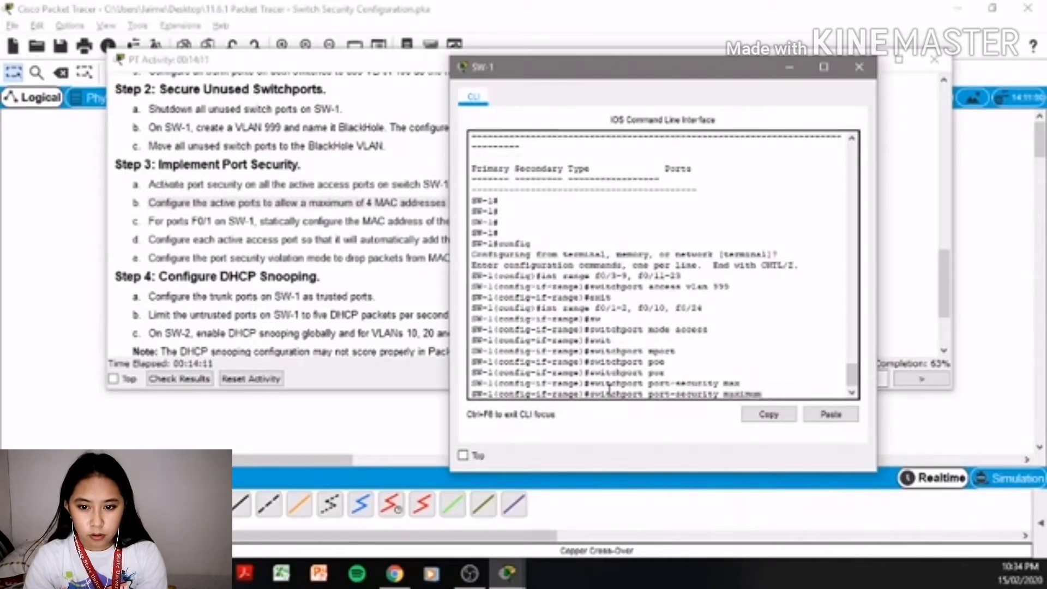
{"action": "type", "text": "4"}
{"action": "key", "text": "Return"}
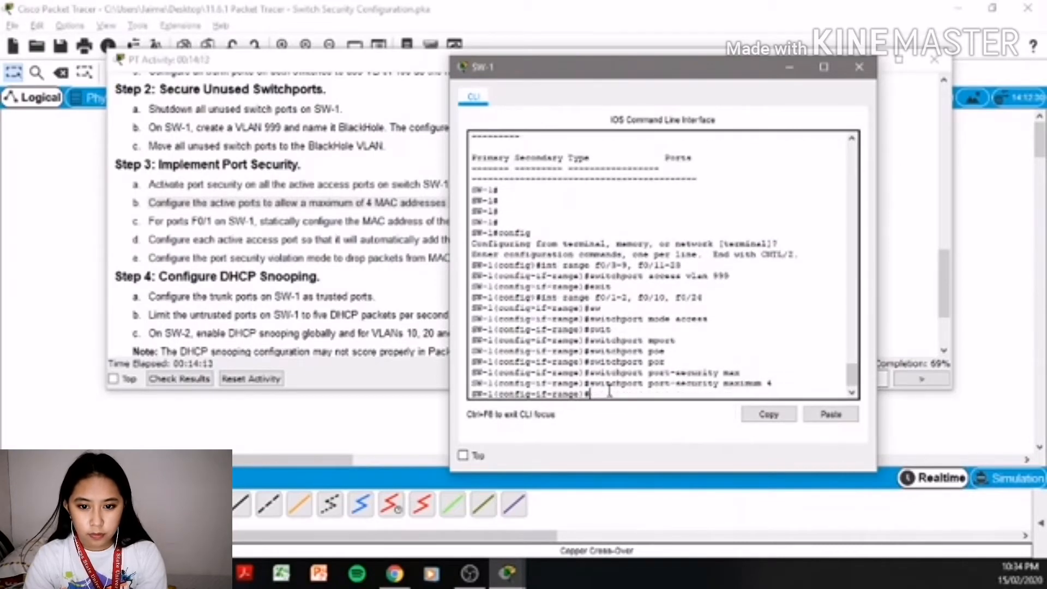
{"action": "type", "text": "sw"}
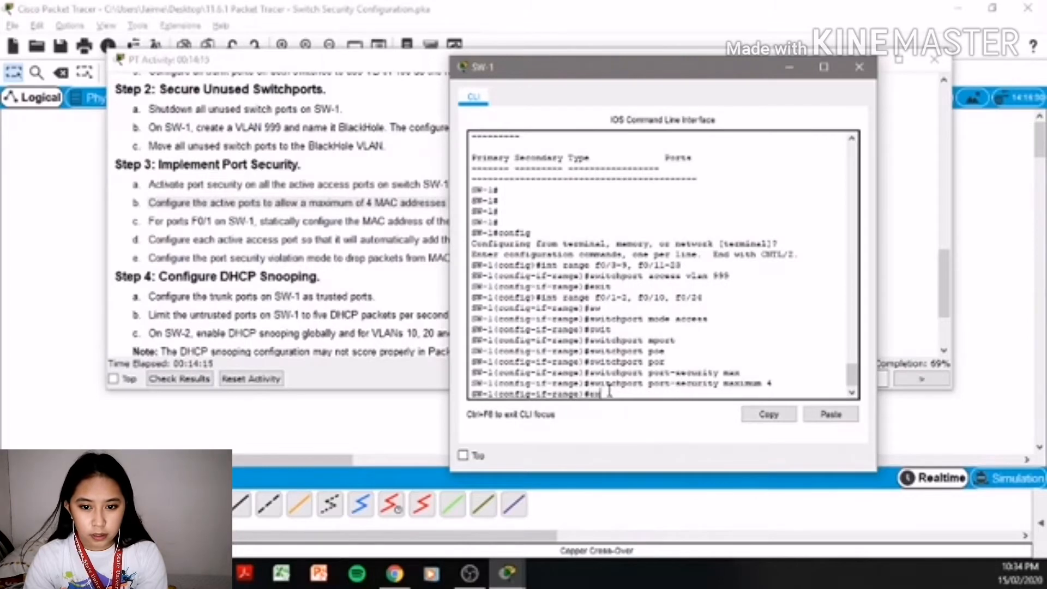
{"action": "type", "text": "it"}
{"action": "key", "text": "Return"}
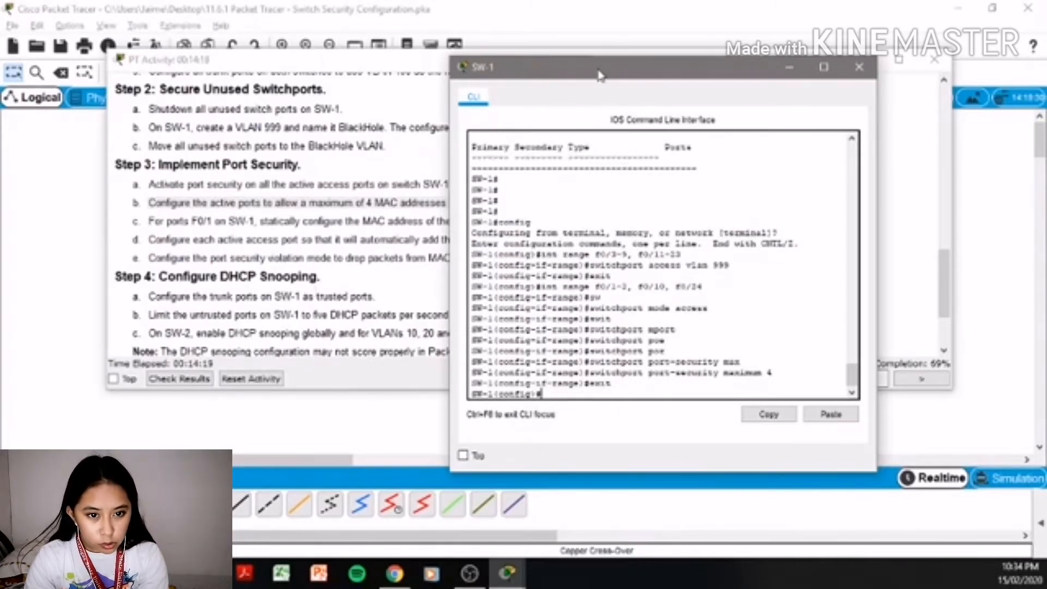
- Check the Step 3 instruction on statically configuring the PC's MAC address for port F0/1, highlighting it, and return to the SW-1 CLI prompt
{"action": "left_click_drag", "start_coordinate": [600, 68], "coordinate": [691, 42]}
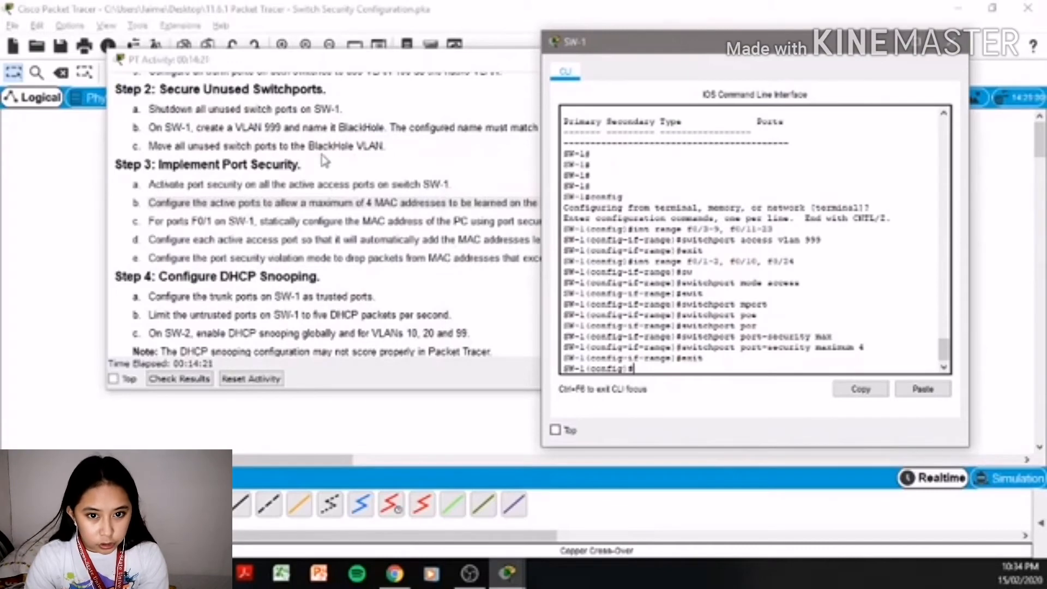
{"action": "left_click_drag", "start_coordinate": [383, 62], "coordinate": [356, 67]}
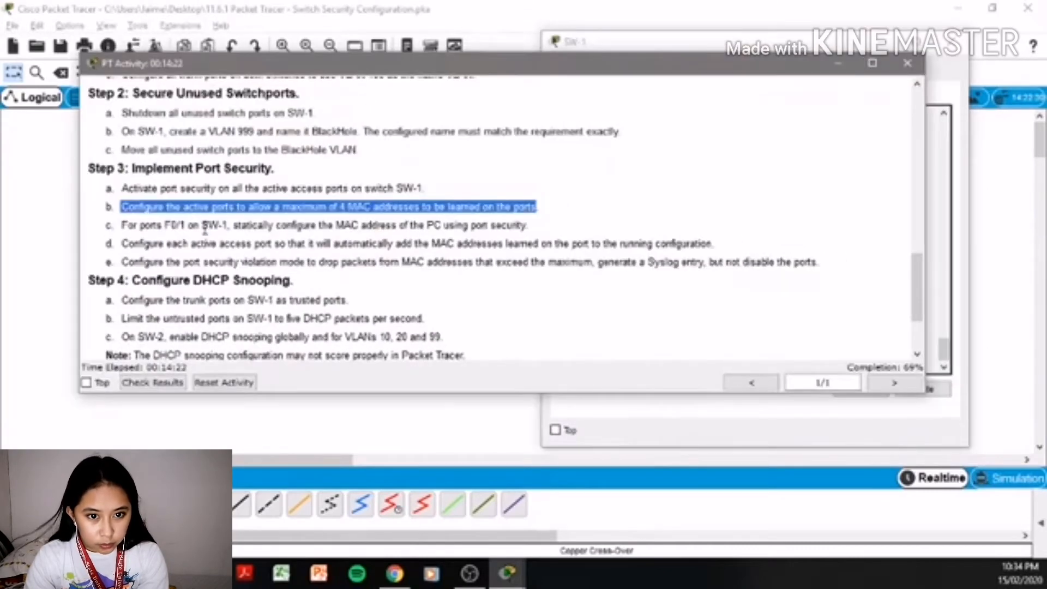
{"action": "left_click_drag", "start_coordinate": [166, 225], "coordinate": [540, 224]}
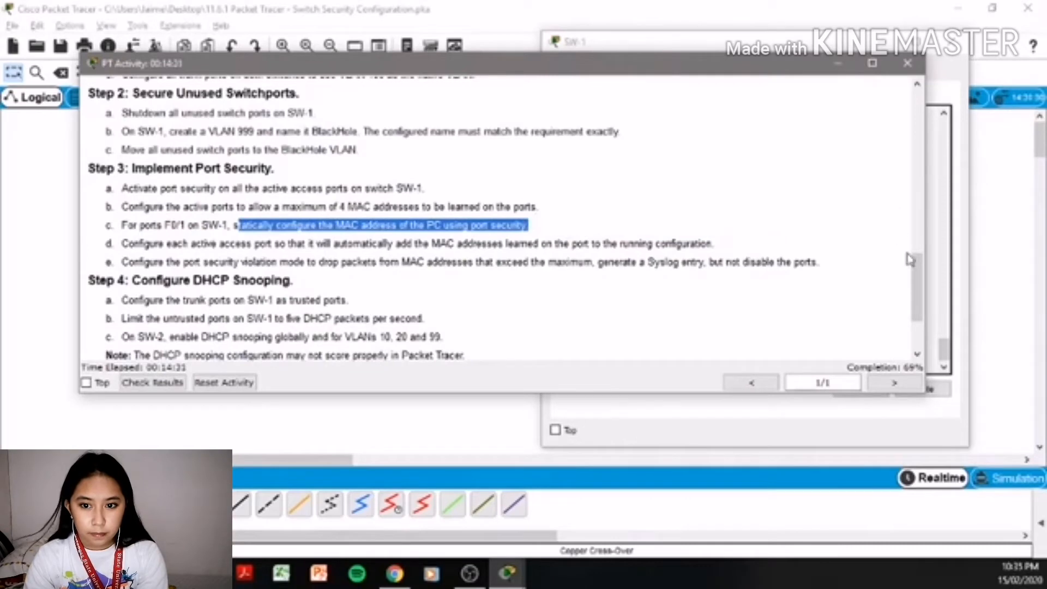
{"action": "left_click", "coordinate": [943, 286]}
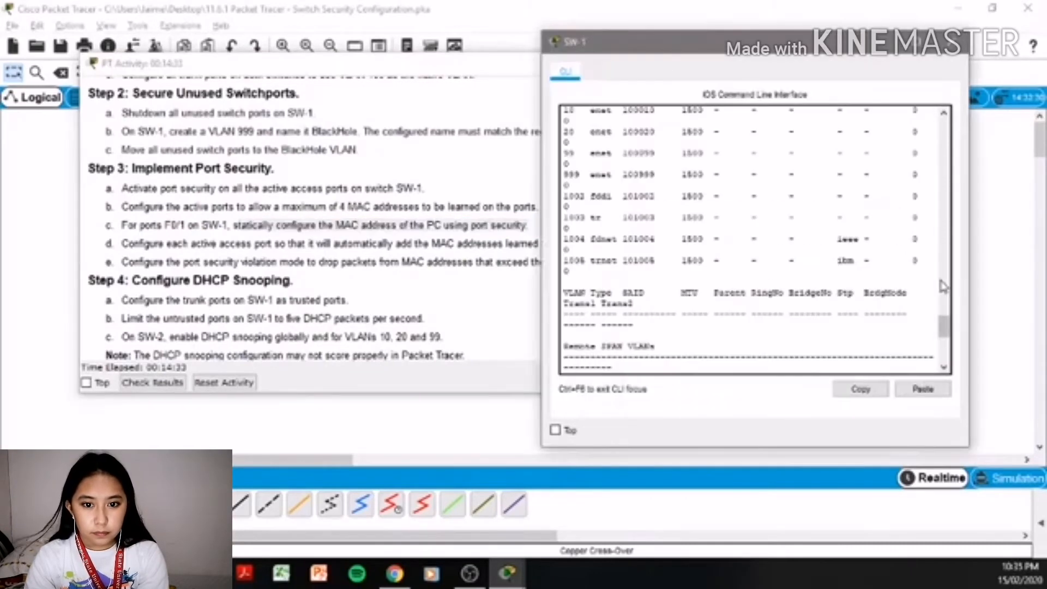
{"action": "scroll", "coordinate": [778, 308], "scroll_direction": "down", "scroll_amount": 10}
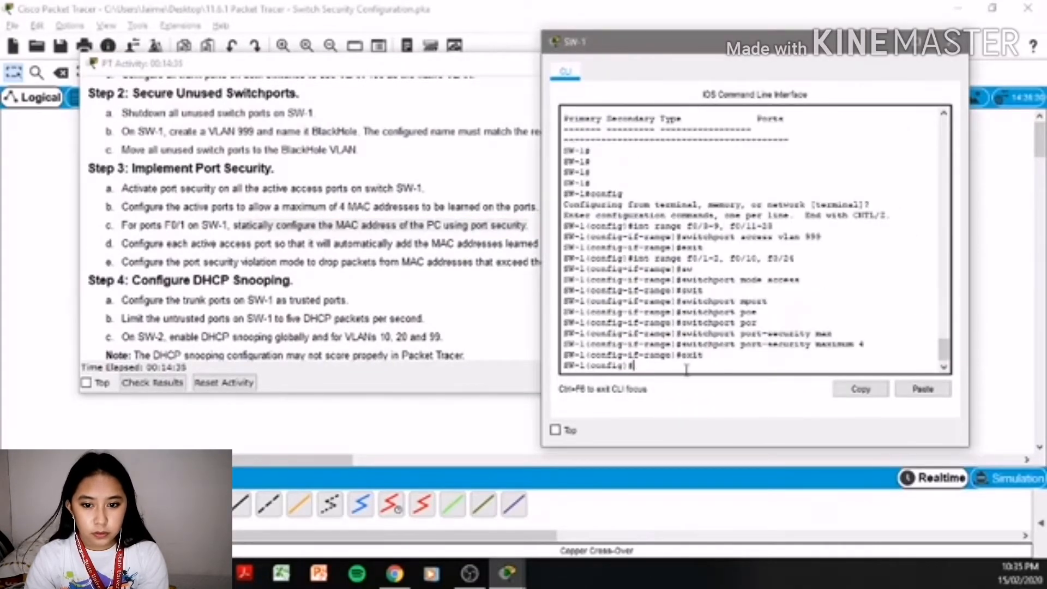
- Enter interface f0/1 on SW-1 and enable sticky MAC learning with switchport port-security mac-address sticky
{"action": "type", "text": "int f"}
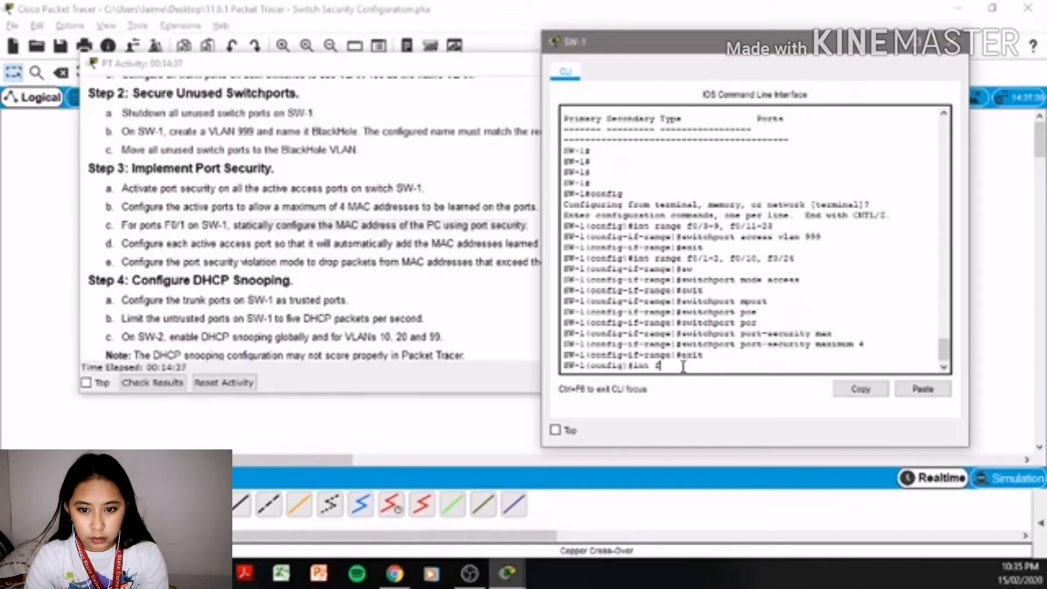
{"action": "type", "text": "0/"}
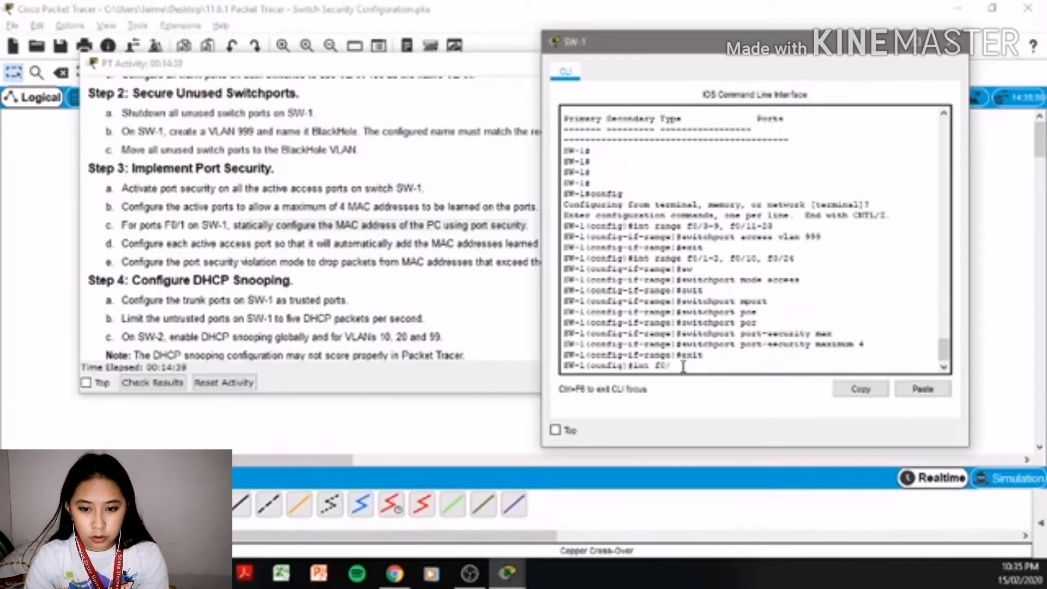
{"action": "type", "text": "1"}
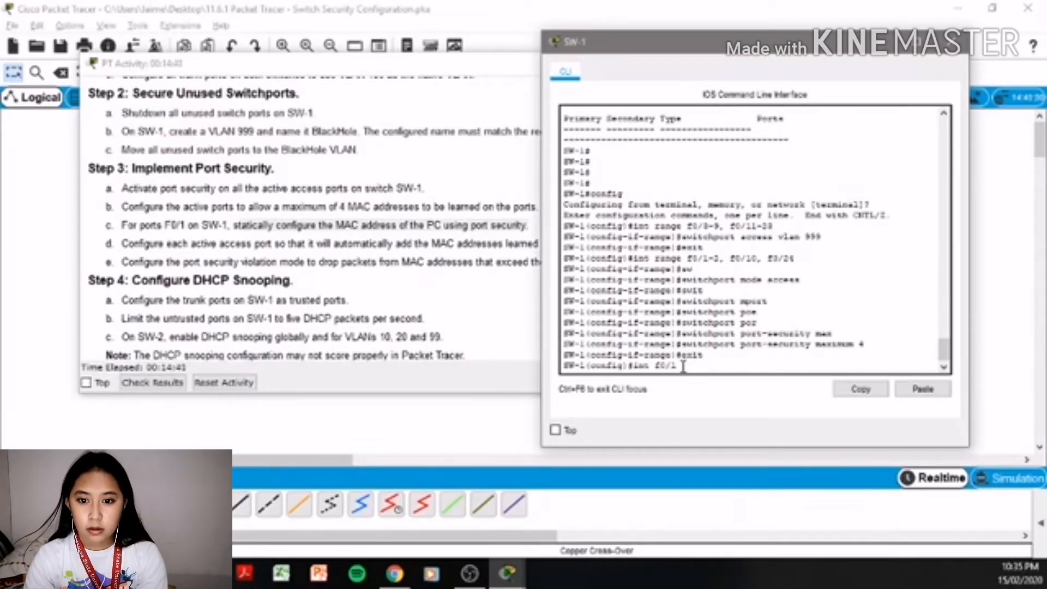
{"action": "key", "text": "Return"}
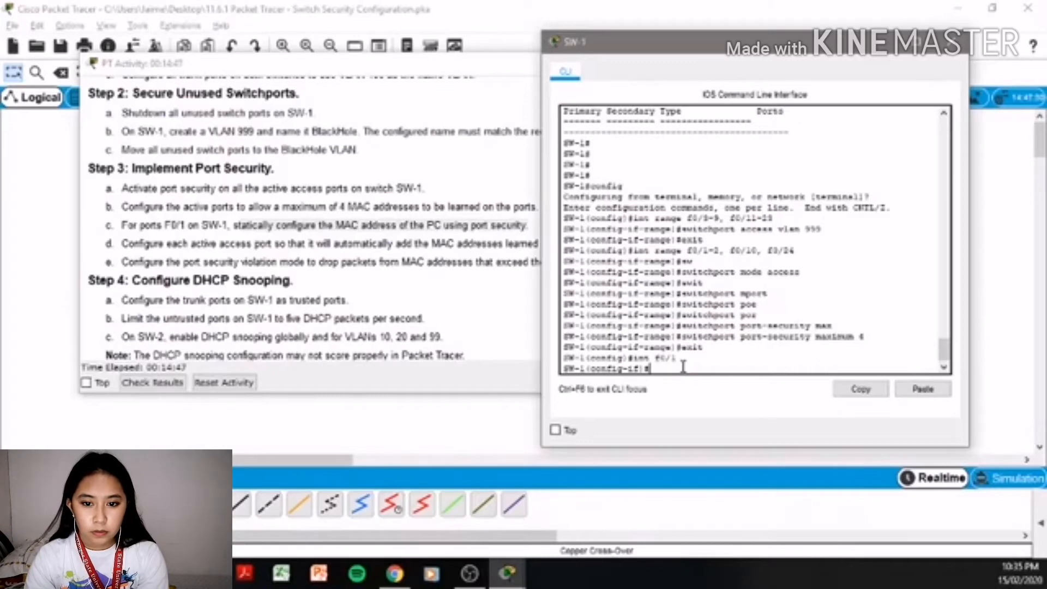
{"action": "type", "text": "swutch"}
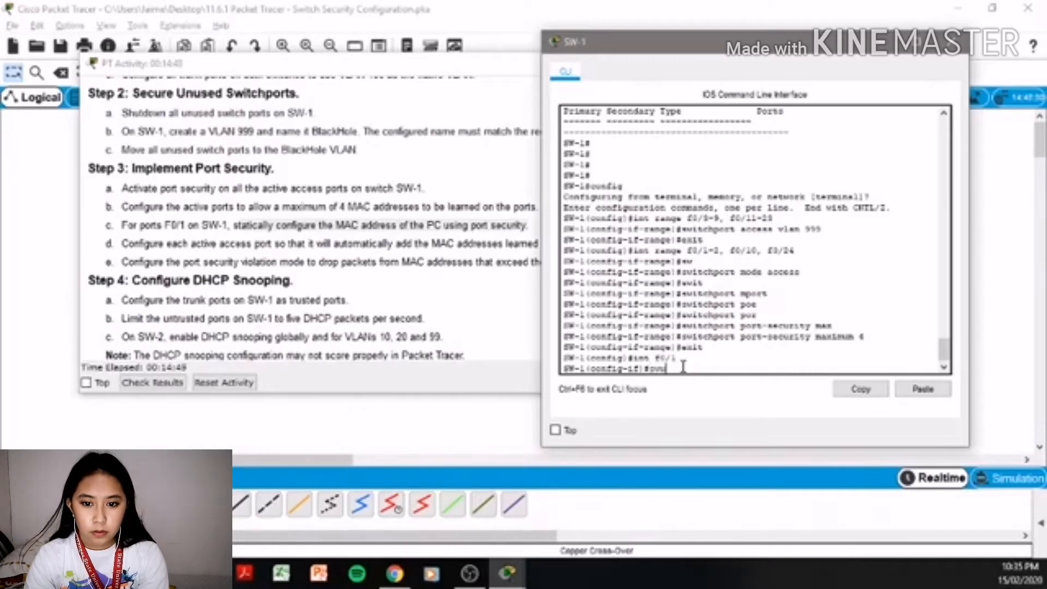
{"action": "key", "text": "BackSpace"}
{"action": "key", "text": "BackSpace"}
{"action": "key", "text": "BackSpace"}
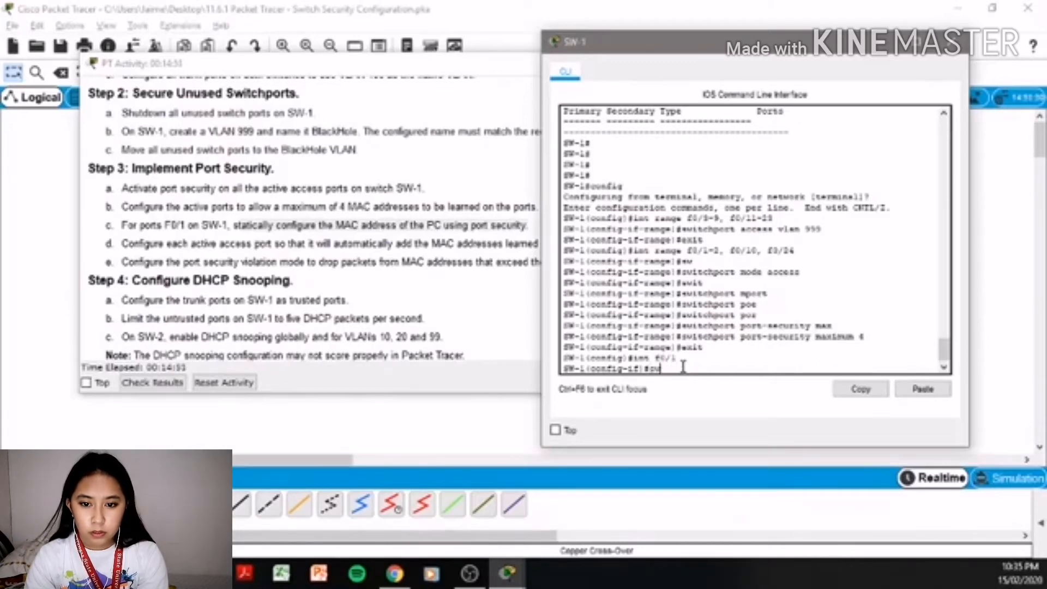
{"action": "type", "text": "itch"}
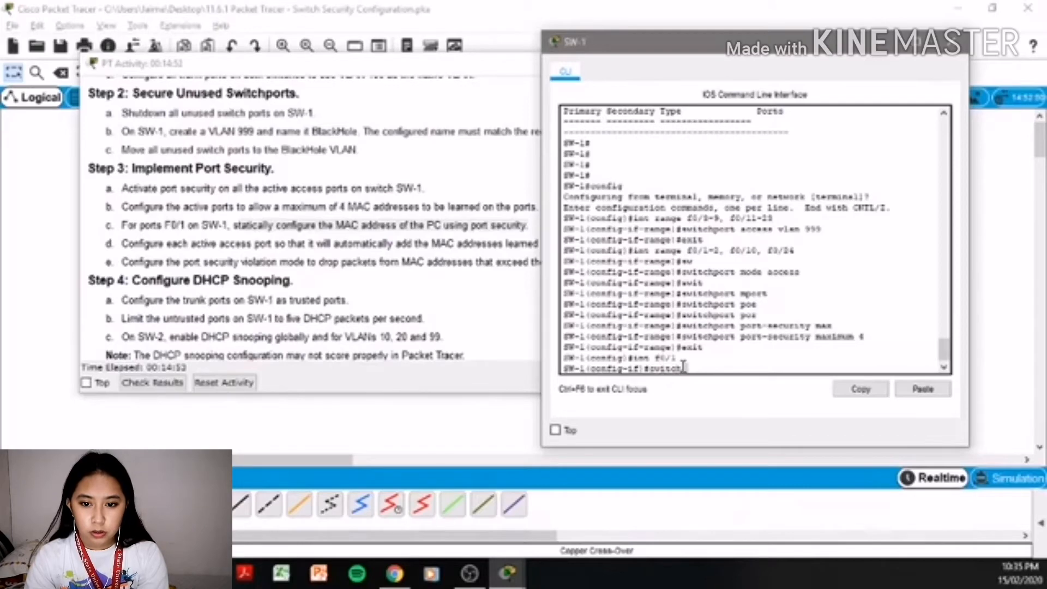
{"action": "key", "text": "Tab"}
{"action": "type", "text": "po"}
{"action": "key", "text": "Tab"}
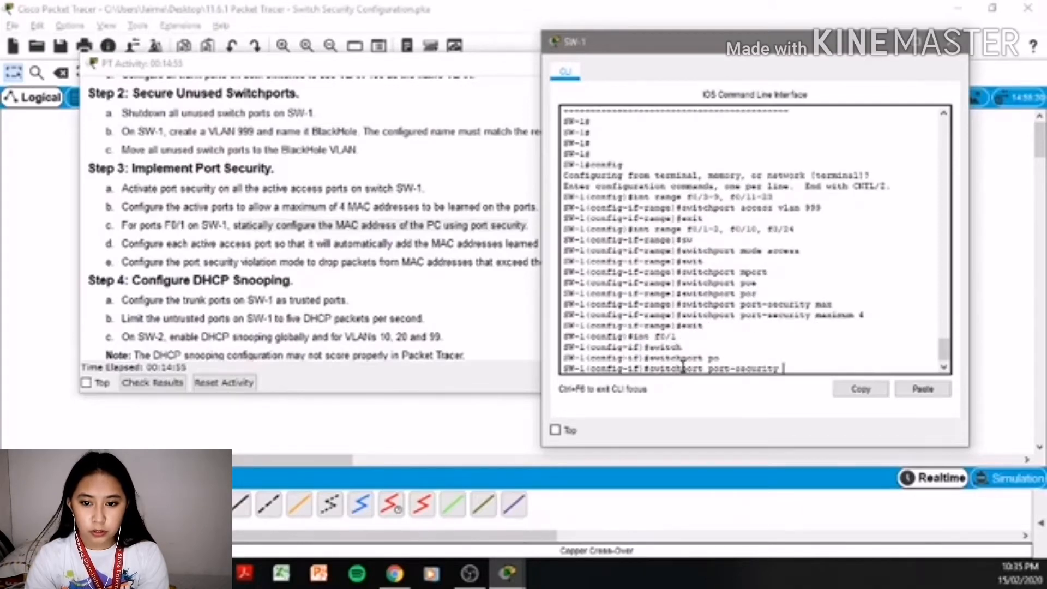
{"action": "type", "text": "mac"}
{"action": "key", "text": "Tab"}
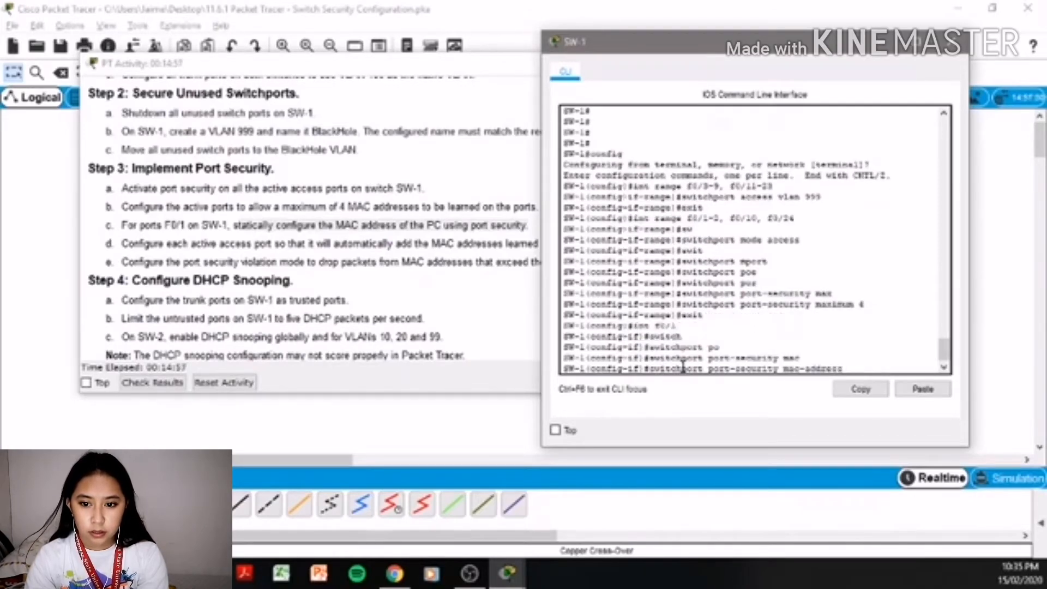
{"action": "type", "text": "stick"}
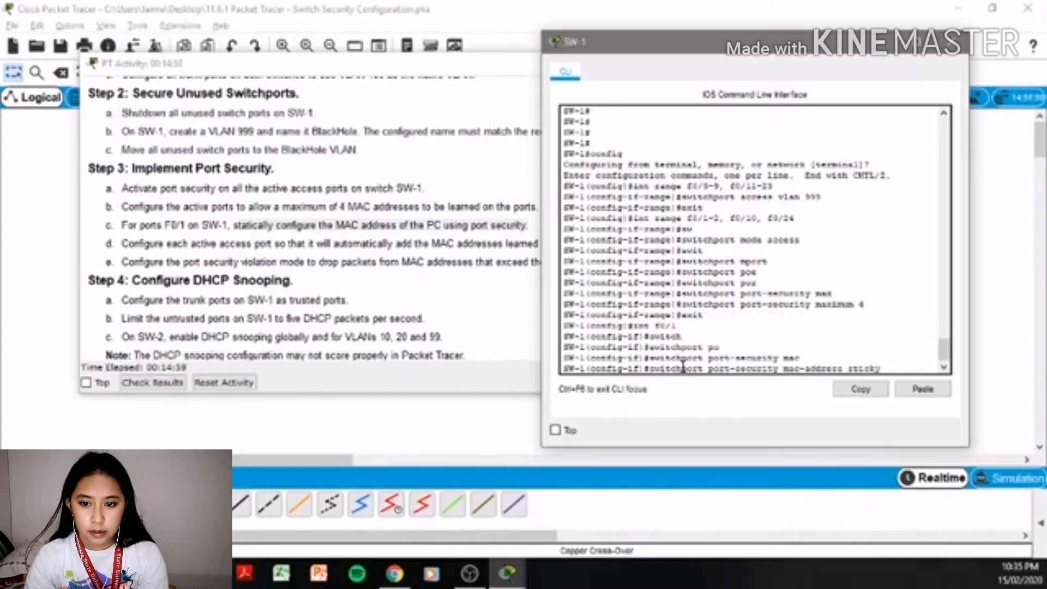
{"action": "type", "text": "y"}
{"action": "key", "text": "Return"}
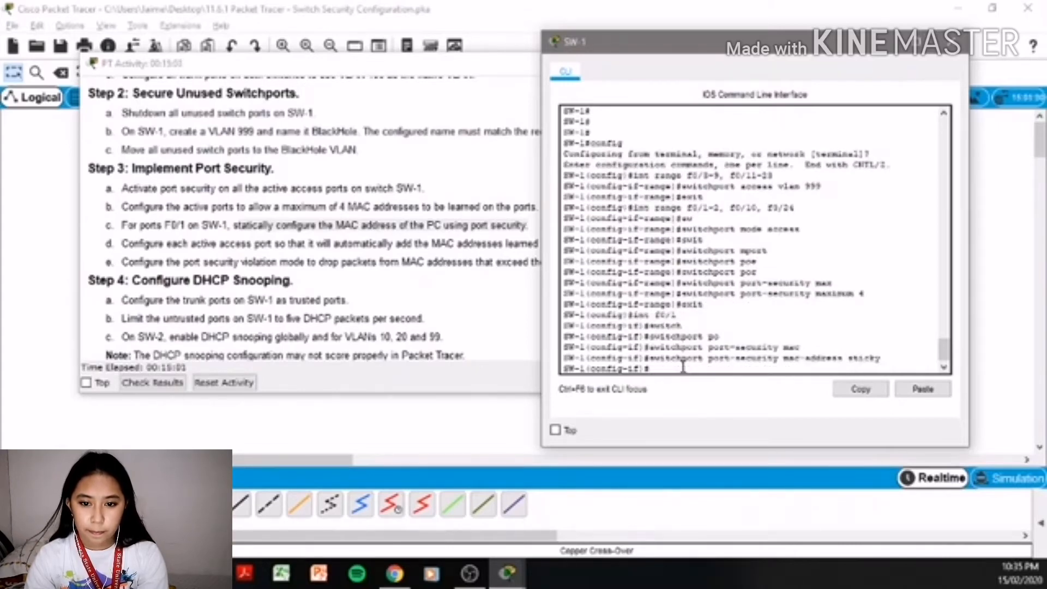
{"action": "key", "text": "Return"}
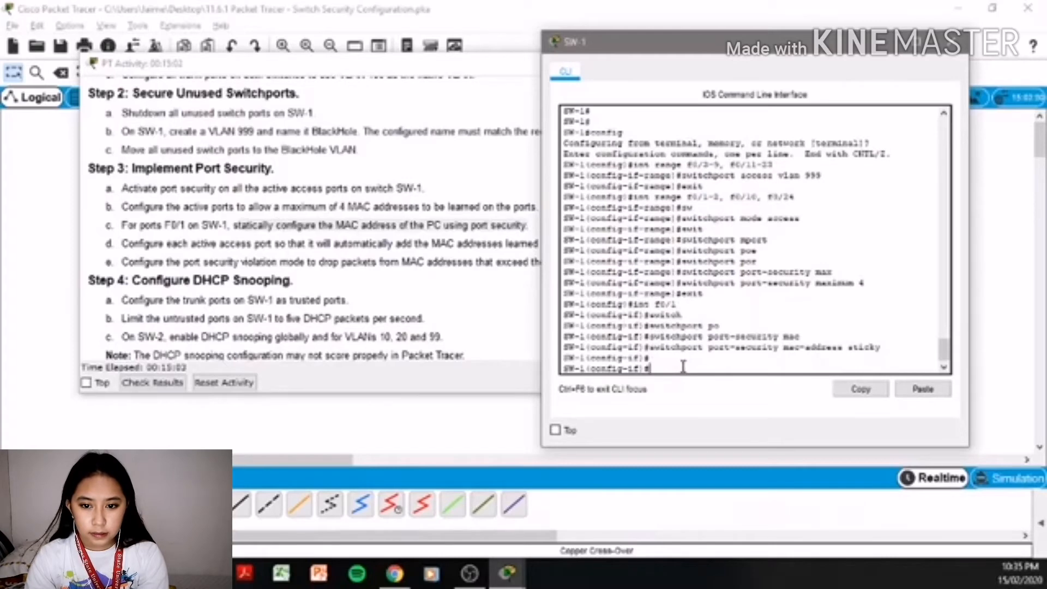
- Start a switchport port-security mac-address command on interface f0/1, completed up to where the address is entered
{"action": "type", "text": "d"}
{"action": "type", "text": "w"}
{"action": "key", "text": "Tab"}
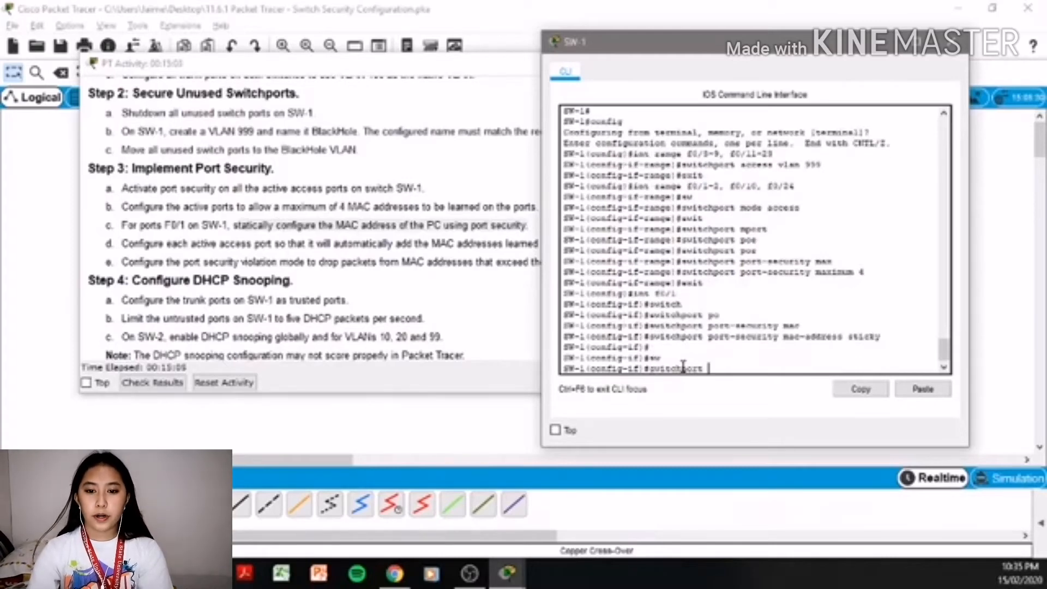
{"action": "type", "text": "por"}
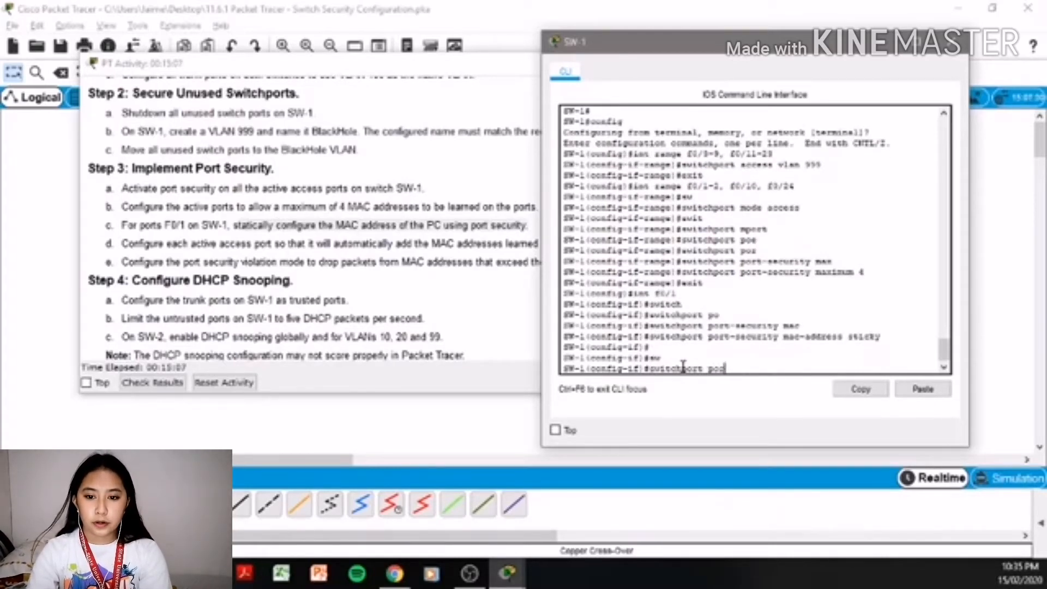
{"action": "key", "text": "Tab"}
{"action": "type", "text": "mac"}
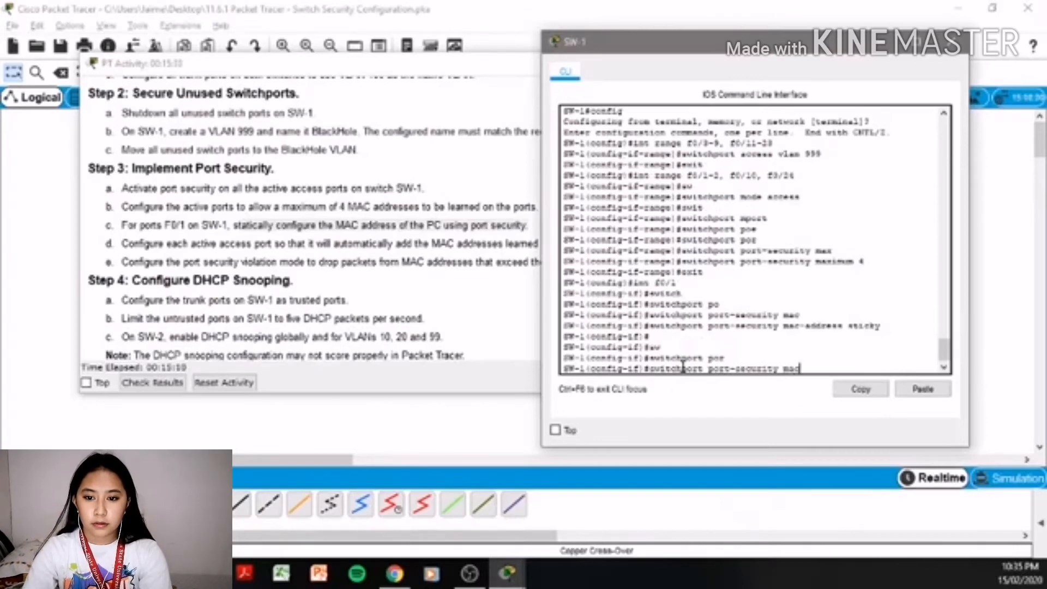
{"action": "key", "text": "Tab"}
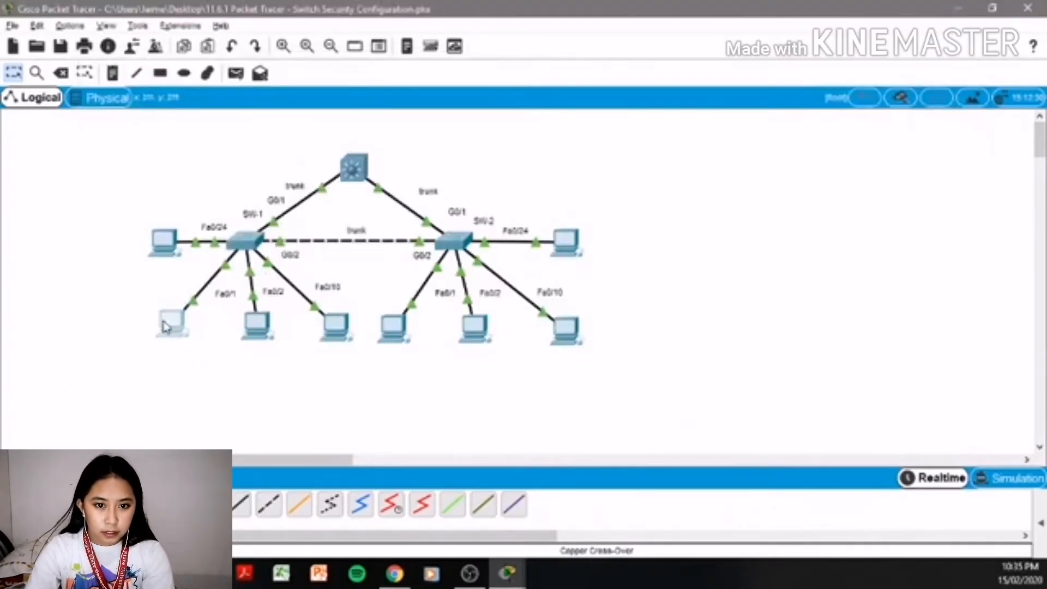
- Open the command prompt of the PC connected to SW-1 port Fa0/1 and run ipconfig /all
{"action": "left_click", "coordinate": [170, 325]}
{"action": "left_click", "coordinate": [634, 162]}
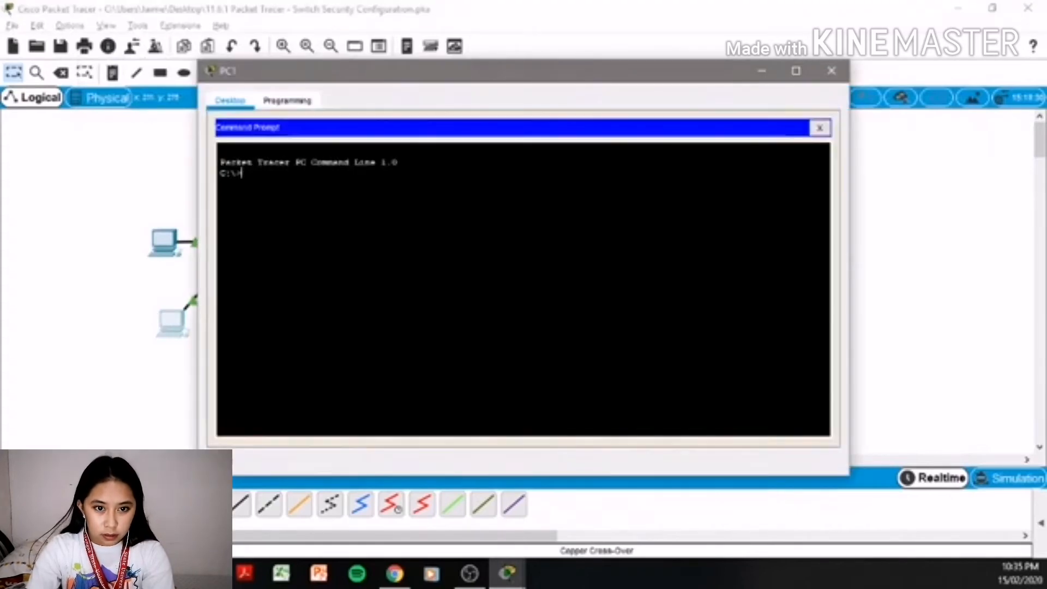
{"action": "type", "text": "ipc"}
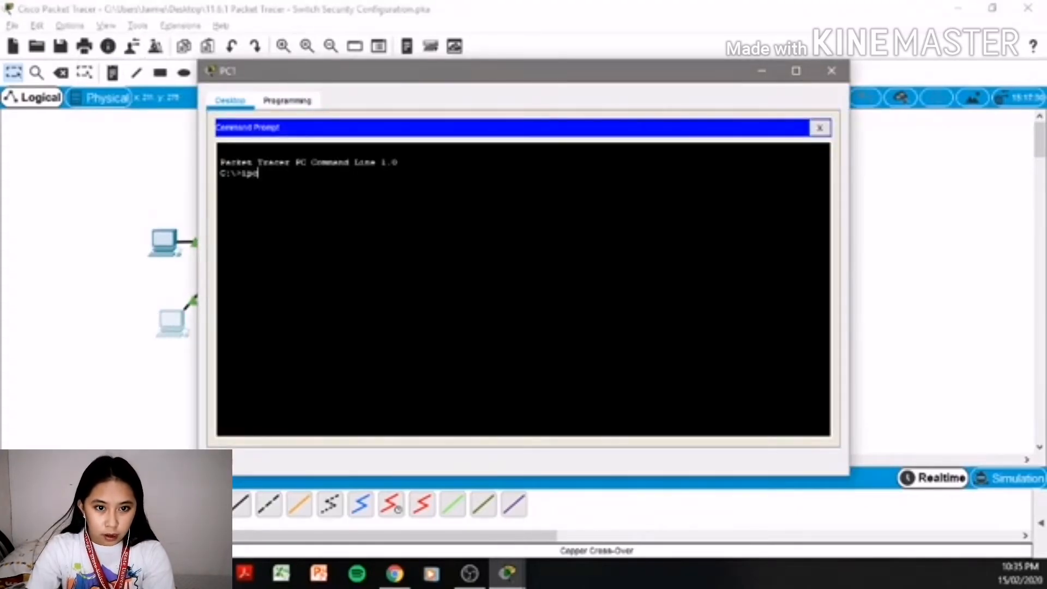
{"action": "type", "text": "onfig "}
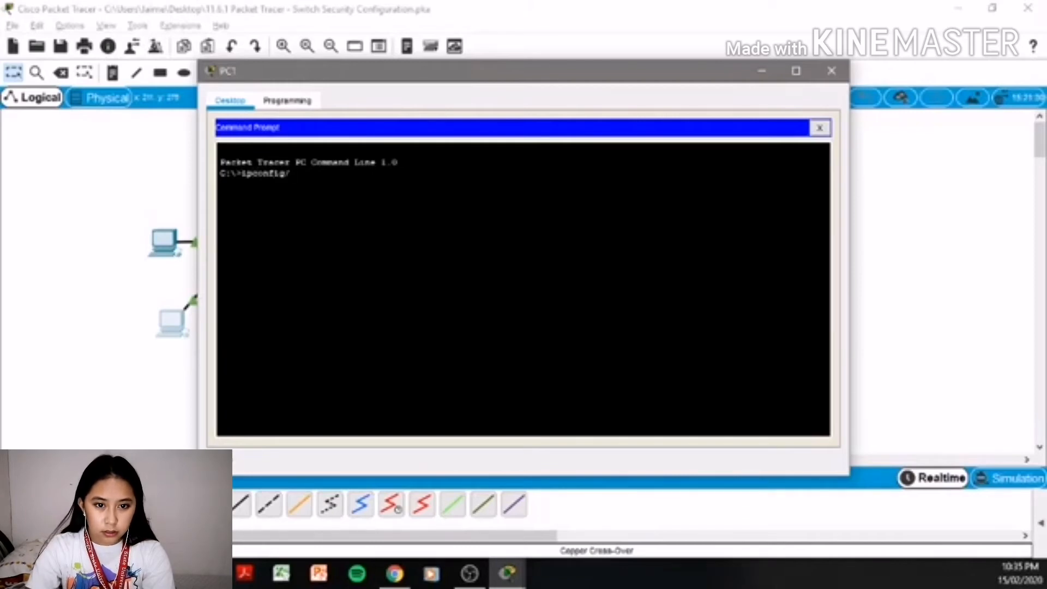
{"action": "type", "text": "/a"}
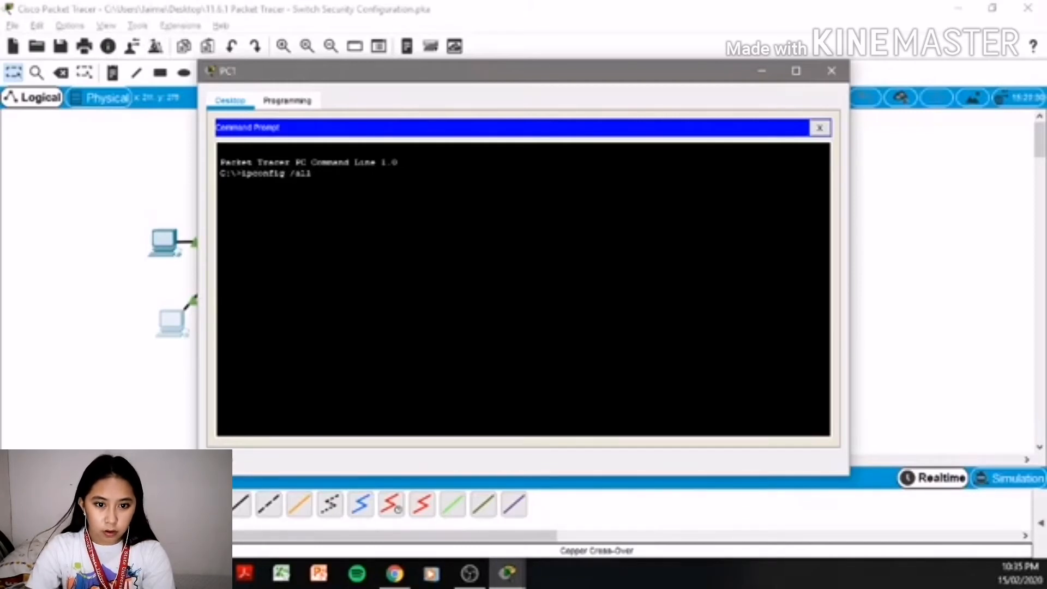
{"action": "type", "text": "ll"}
{"action": "key", "text": "Return"}
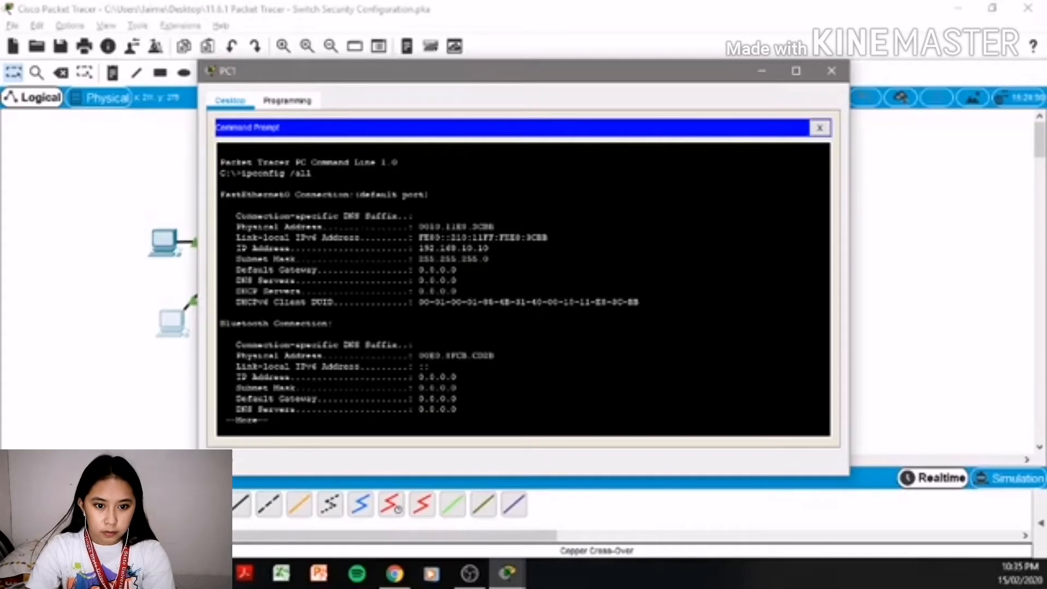
- Copy the physical address of PC1's FastEthernet0 connection from the command output
{"action": "left_click_drag", "start_coordinate": [496, 226], "coordinate": [419, 227]}
{"action": "right_click", "coordinate": [421, 229]}
{"action": "left_click", "coordinate": [456, 238]}
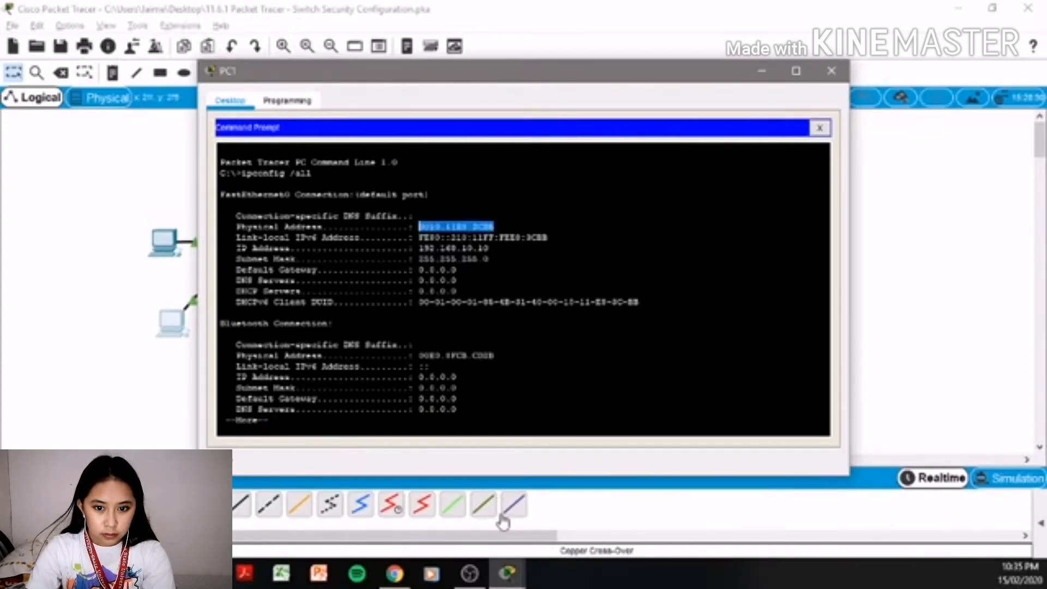
- Complete the pending switchport port-security mac-address command on SW-1's f0/1 with PC1's copied physical address, 0010.11E8.3CBB
{"action": "mouse_move", "coordinate": [507, 573]}
{"action": "left_click", "coordinate": [303, 510]}
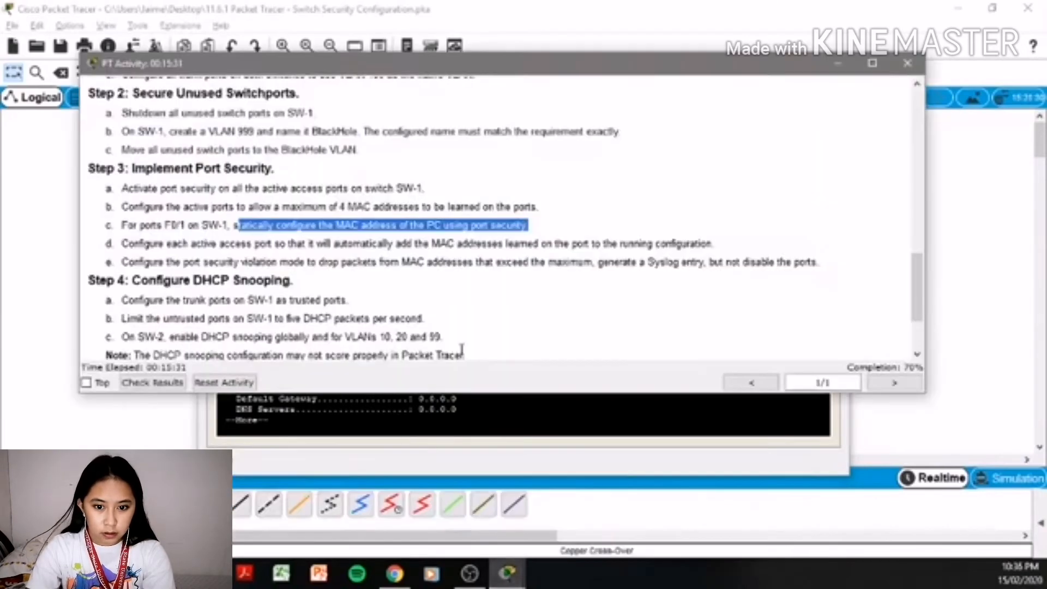
{"action": "left_click", "coordinate": [596, 486]}
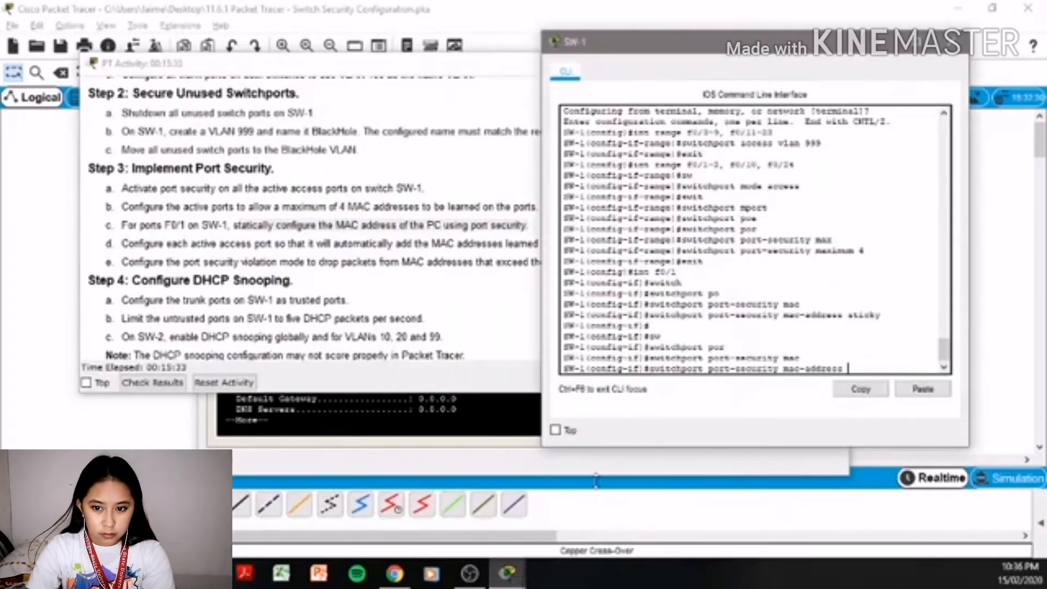
{"action": "left_click", "coordinate": [923, 389]}
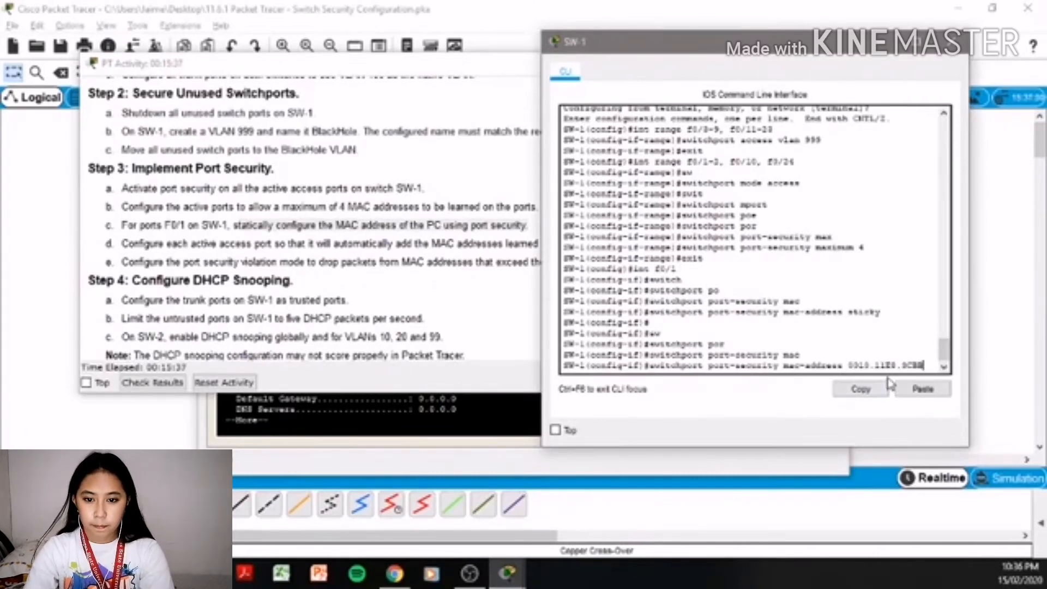
{"action": "key", "text": "Return"}
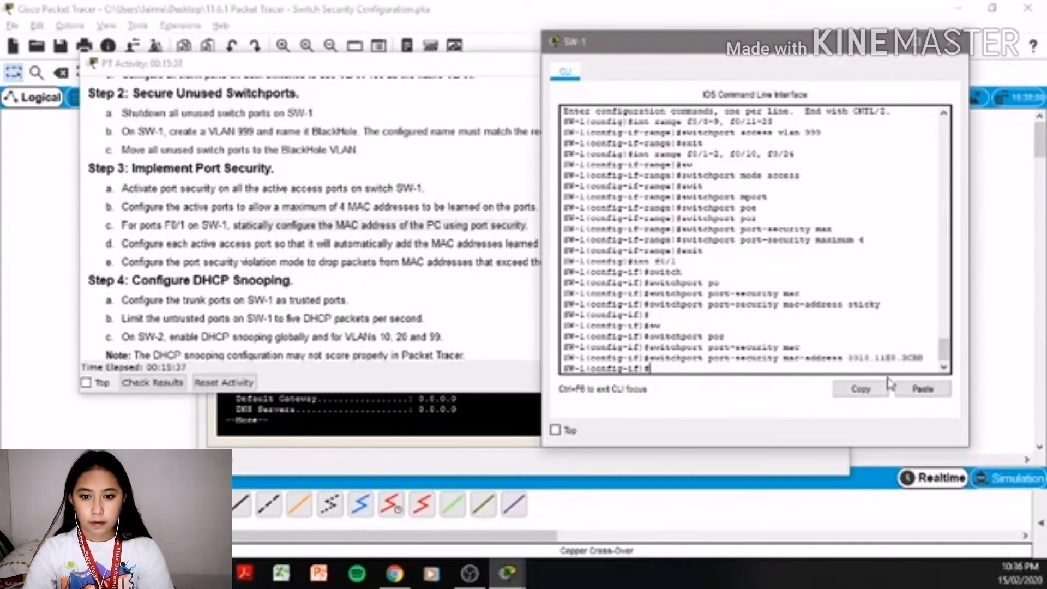
- Review SW-1's show run output against the Step 3 instructions, examining the static MAC entry on FastEthernet0/1 and the other ports' settings
{"action": "left_click", "coordinate": [426, 300]}
{"action": "scroll", "coordinate": [507, 283], "scroll_direction": "down", "scroll_amount": 1}
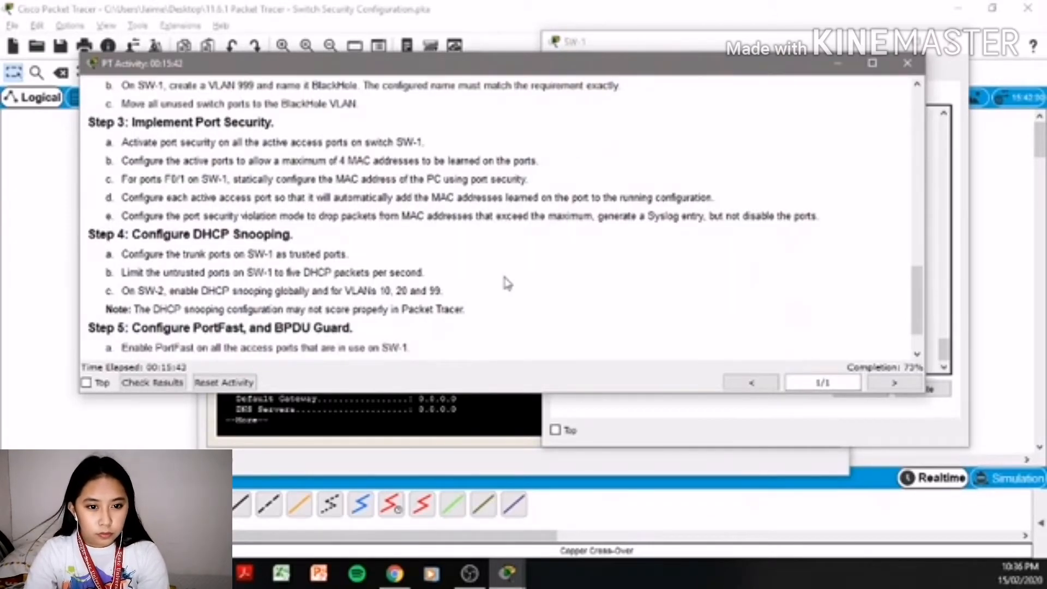
{"action": "scroll", "coordinate": [507, 283], "scroll_direction": "up", "scroll_amount": 1}
{"action": "left_click", "coordinate": [471, 574]}
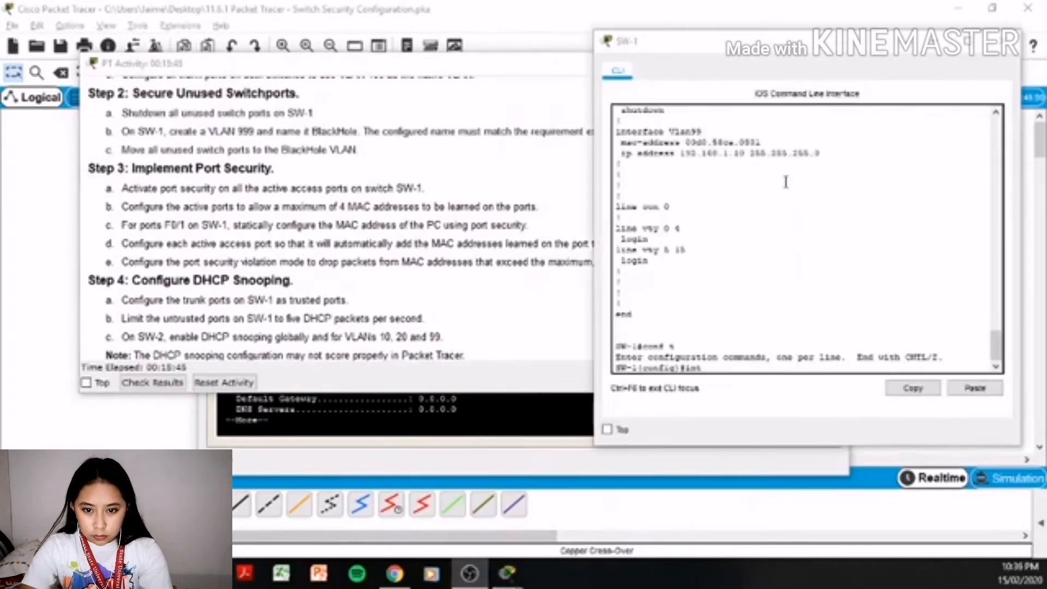
{"action": "scroll", "coordinate": [792, 223], "scroll_direction": "up", "scroll_amount": 15}
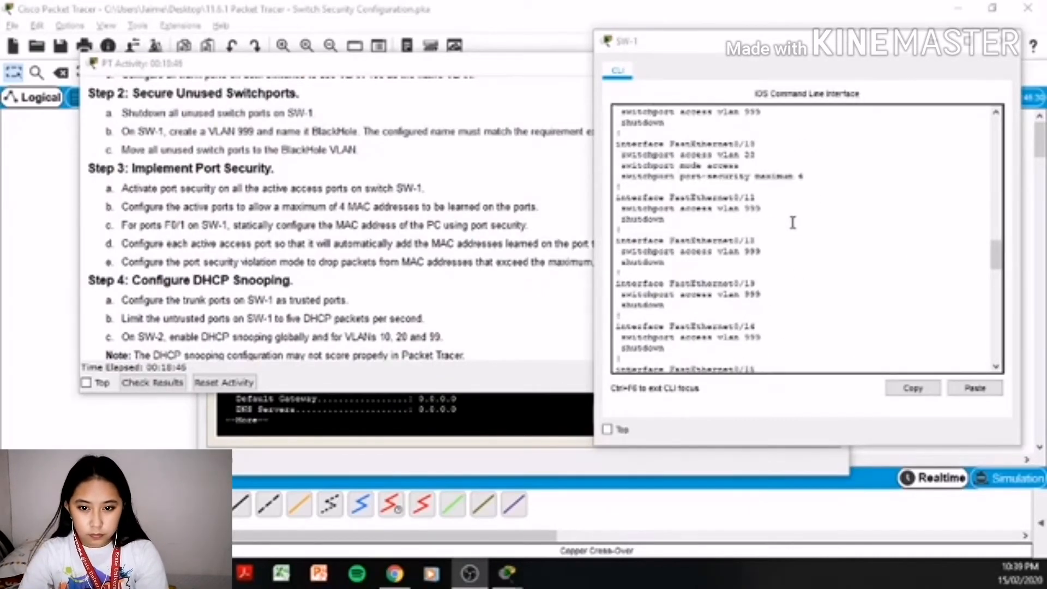
{"action": "scroll", "coordinate": [792, 222], "scroll_direction": "up", "scroll_amount": 7}
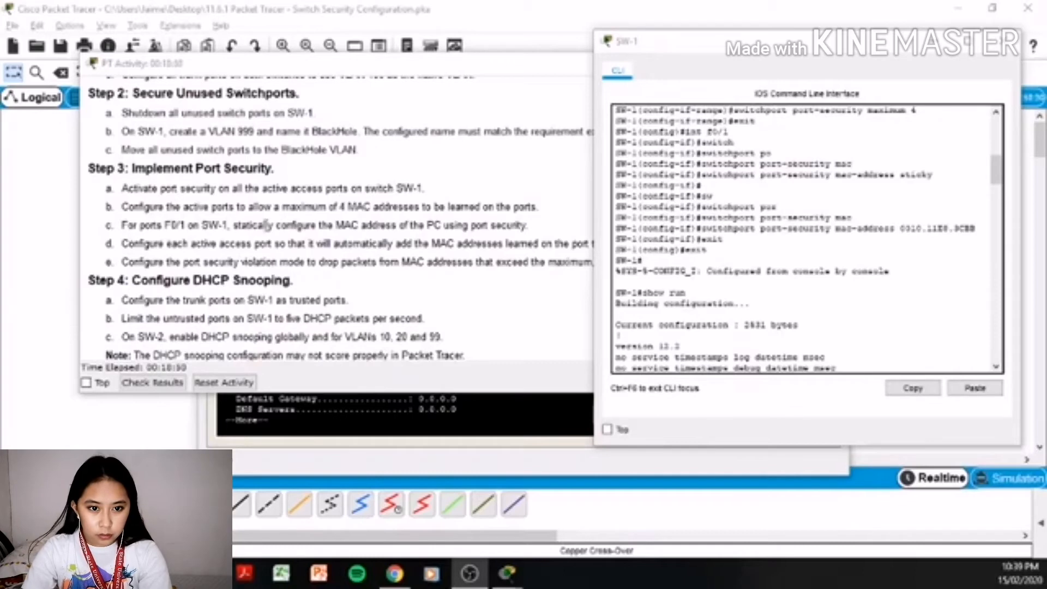
{"action": "left_click", "coordinate": [171, 227]}
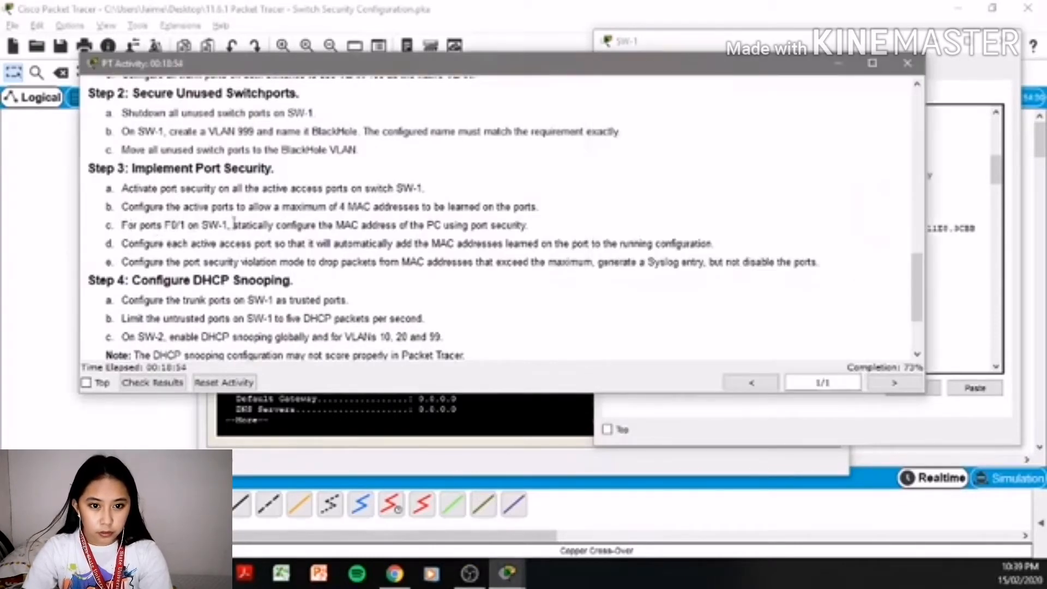
{"action": "left_click", "coordinate": [947, 185]}
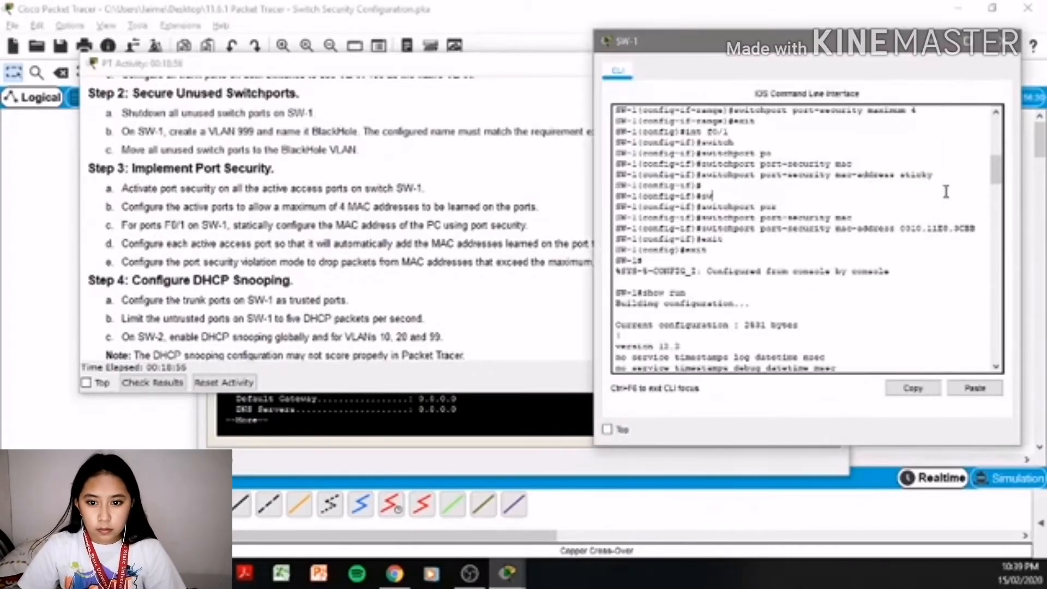
{"action": "scroll", "coordinate": [740, 213], "scroll_direction": "down", "scroll_amount": 2}
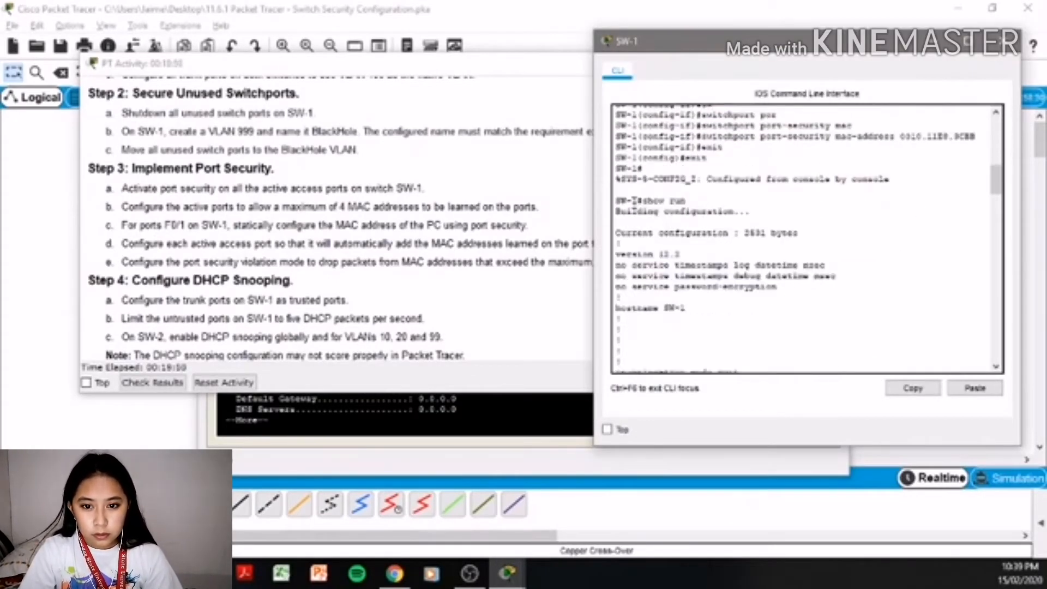
{"action": "scroll", "coordinate": [686, 291], "scroll_direction": "down", "scroll_amount": 3}
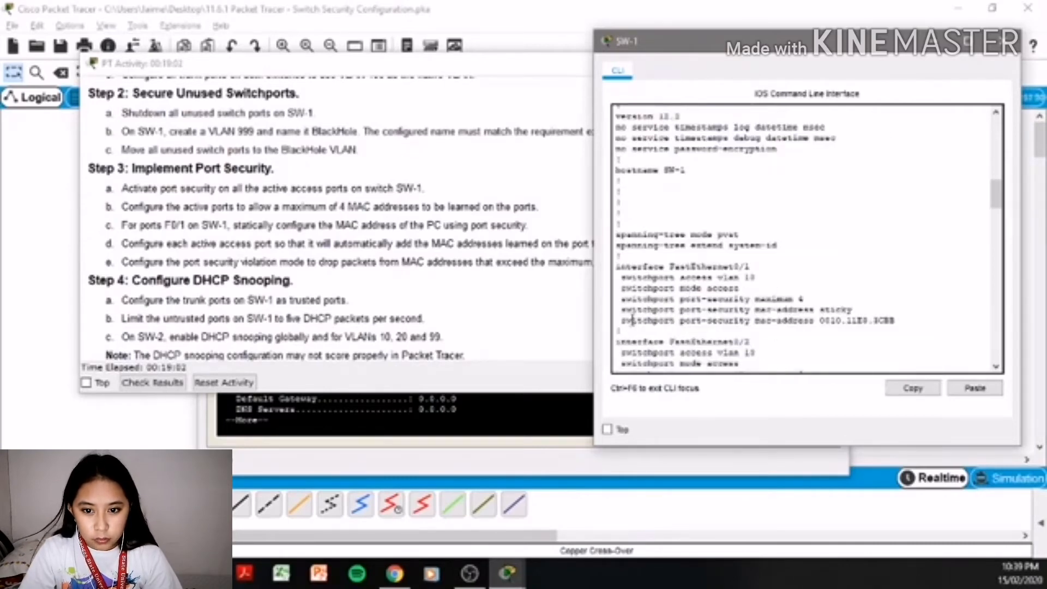
{"action": "left_click_drag", "start_coordinate": [624, 319], "coordinate": [898, 322]}
{"action": "scroll", "coordinate": [849, 282], "scroll_direction": "down", "scroll_amount": 9}
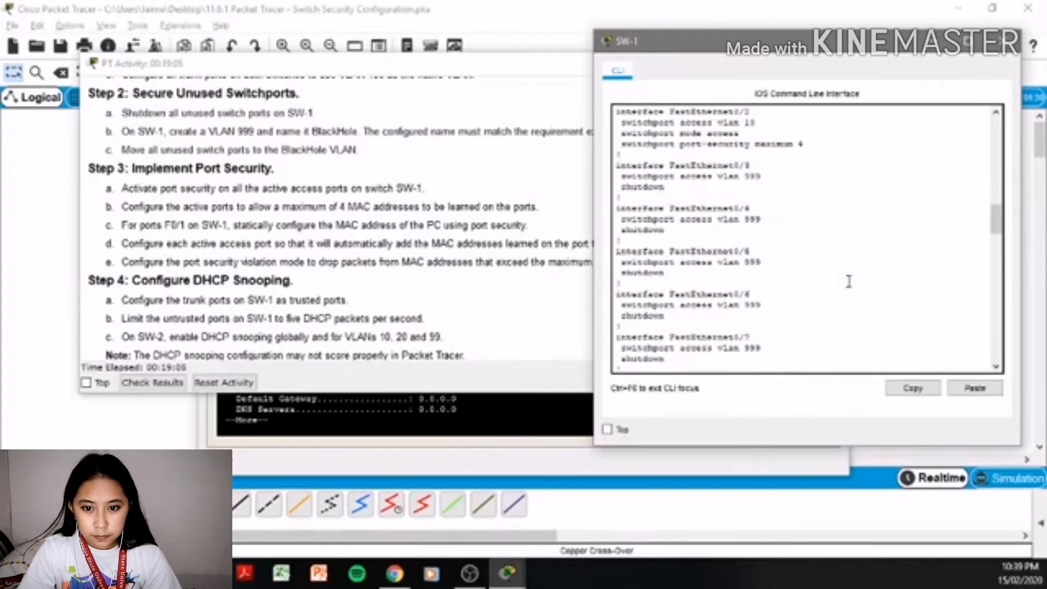
{"action": "scroll", "coordinate": [849, 281], "scroll_direction": "down", "scroll_amount": 15}
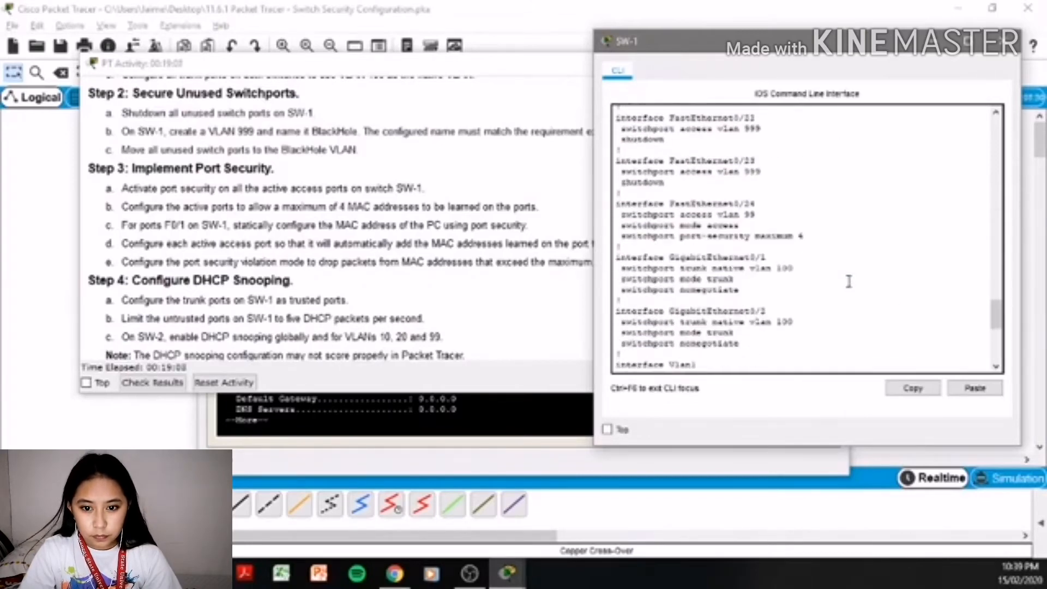
- Read Step 3 items c to e of the activity instructions, covering static MAC, automatic address learning and the violation mode
{"action": "left_click", "coordinate": [272, 244]}
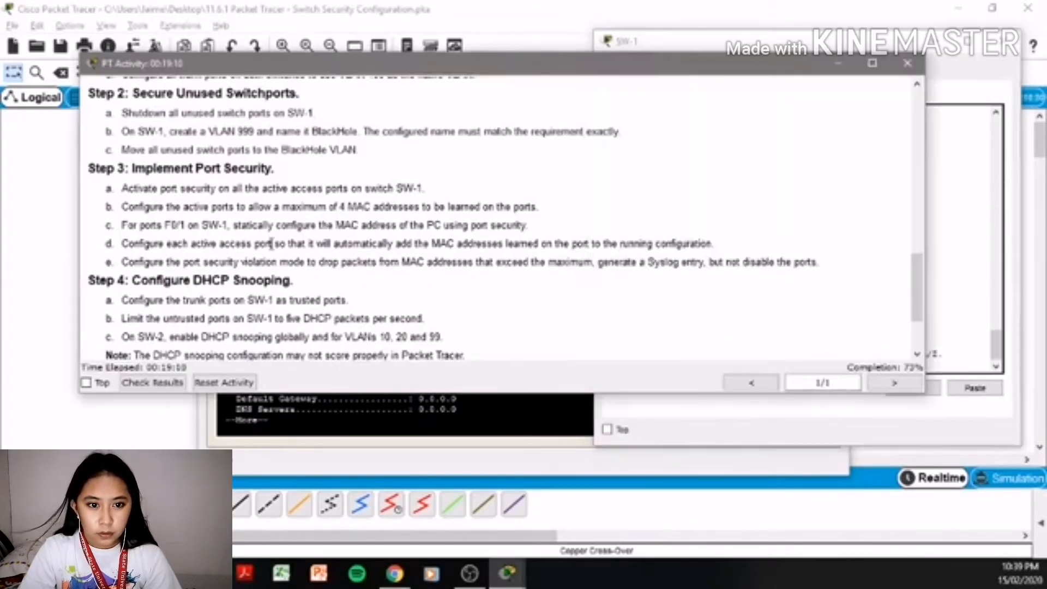
{"action": "left_click_drag", "start_coordinate": [121, 225], "coordinate": [532, 226]}
{"action": "left_click", "coordinate": [127, 243]}
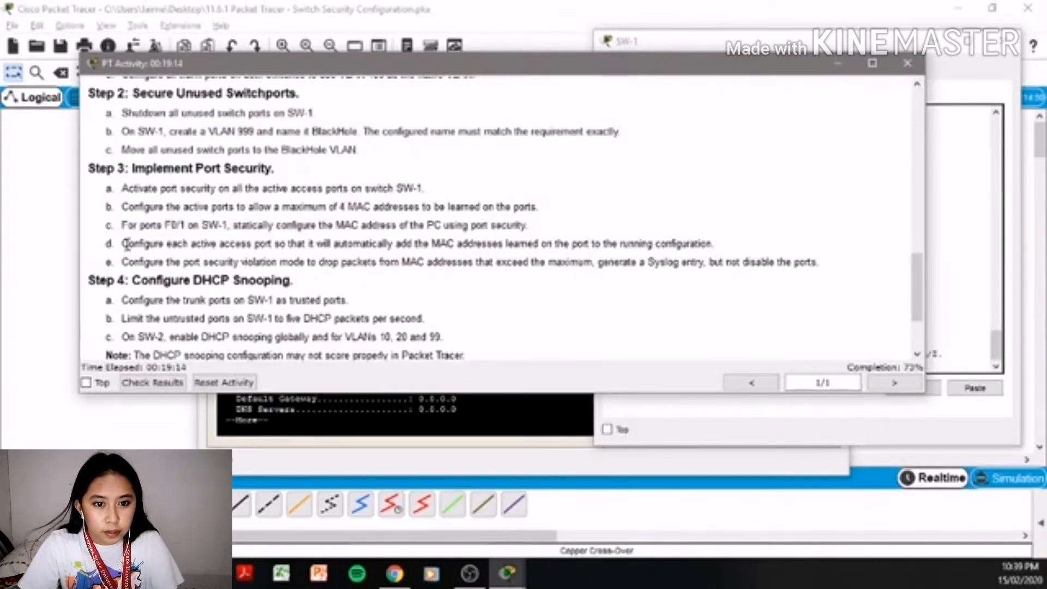
{"action": "left_click_drag", "start_coordinate": [123, 244], "coordinate": [722, 246]}
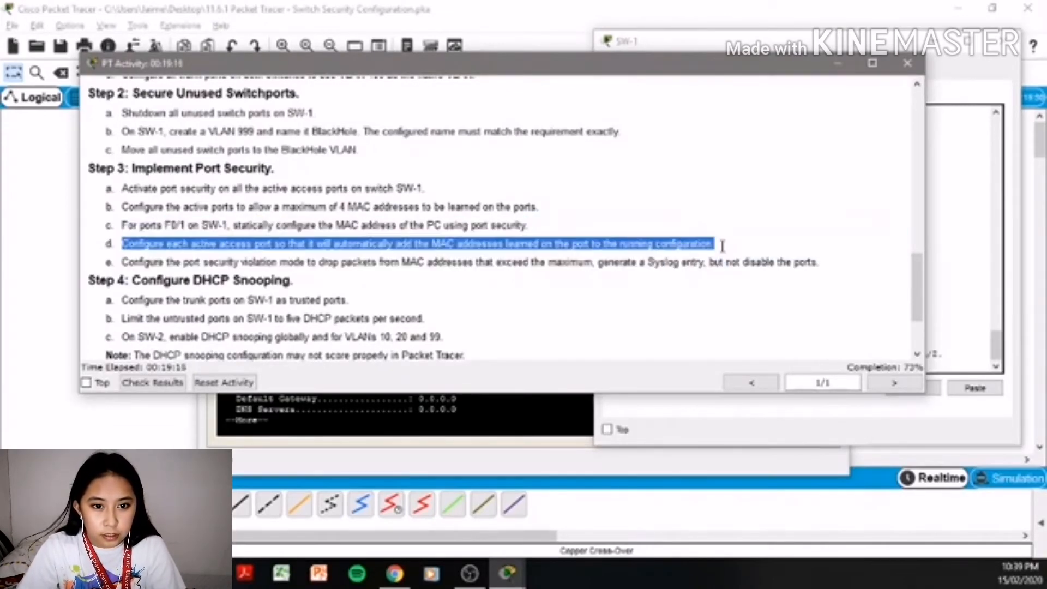
{"action": "left_click", "coordinate": [638, 310]}
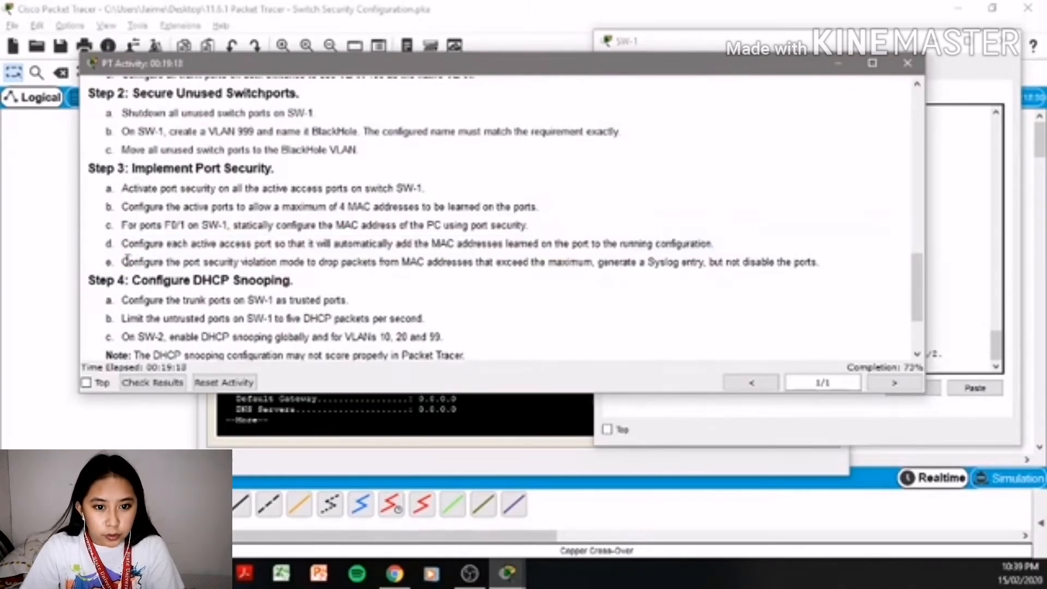
{"action": "left_click_drag", "start_coordinate": [121, 262], "coordinate": [837, 258]}
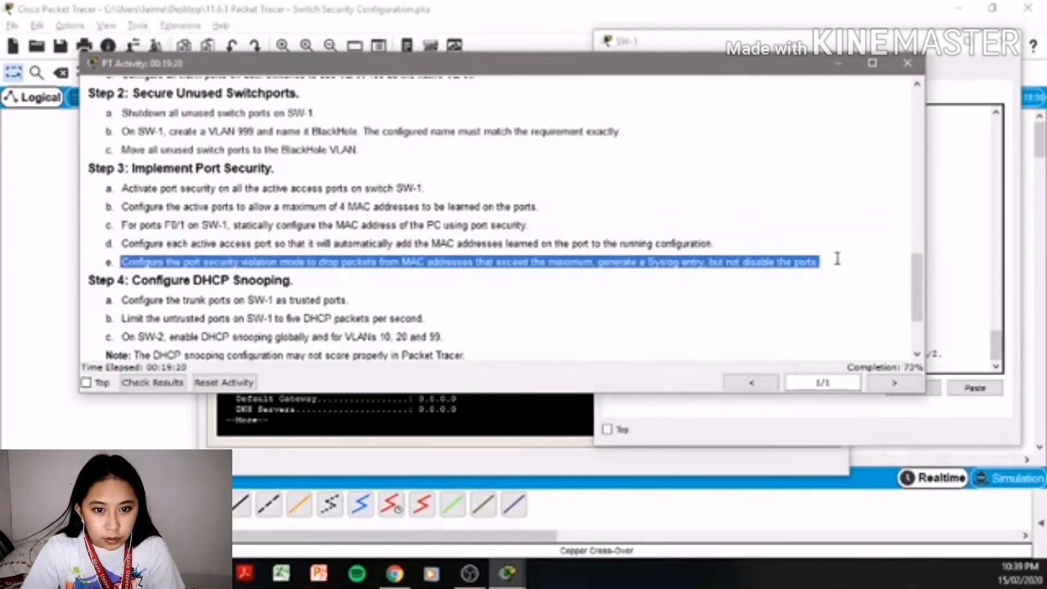
- Enter interface range configuration on SW-1 for its active access ports f0/1-2, f0/10, f0/24
{"action": "left_click", "coordinate": [954, 268]}
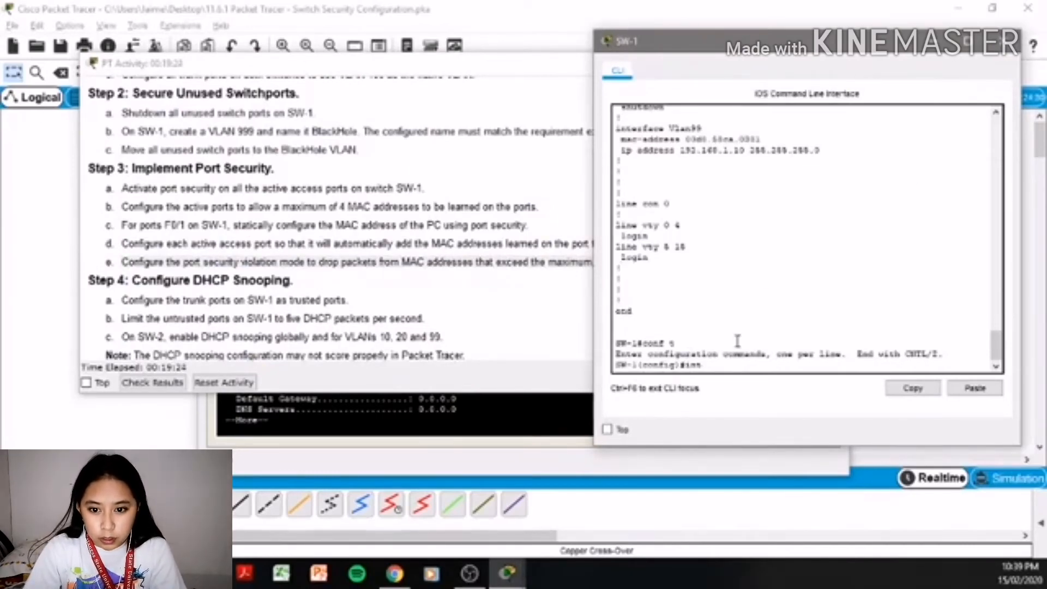
{"action": "type", "text": "int range"}
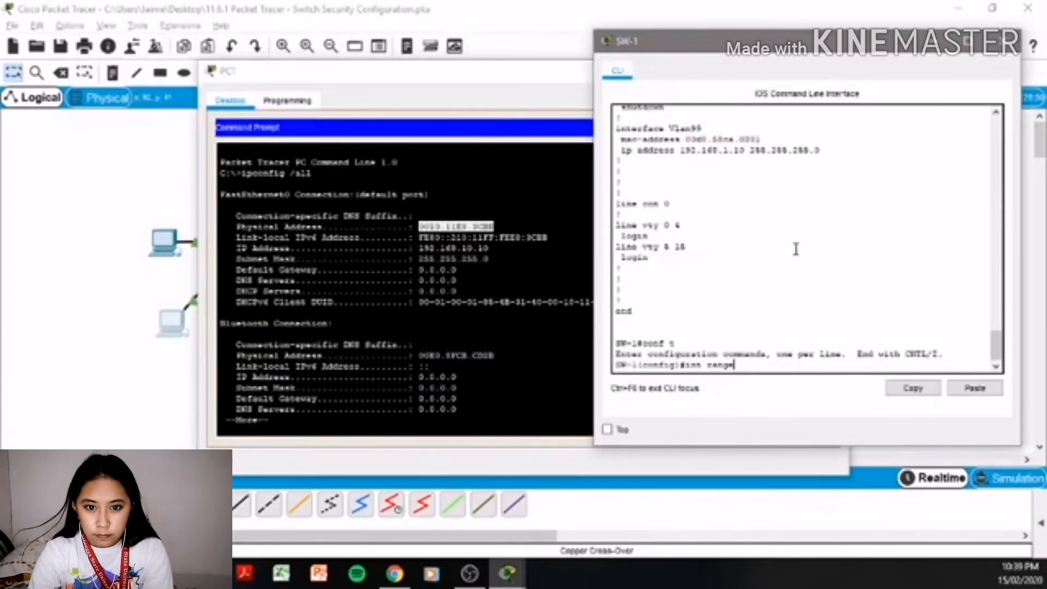
{"action": "left_click", "coordinate": [450, 99]}
{"action": "left_click", "coordinate": [839, 78]}
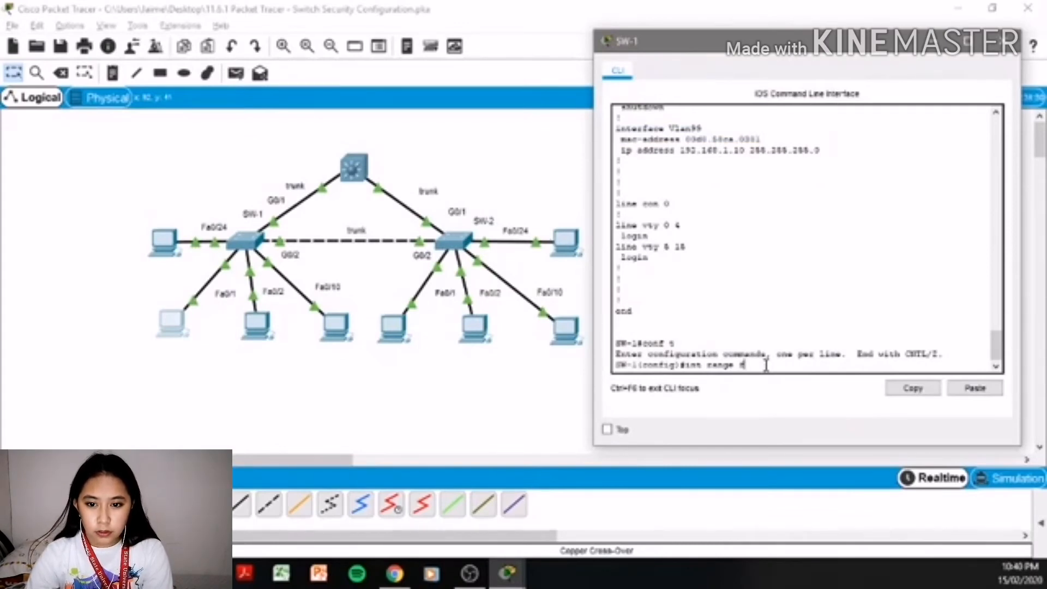
{"action": "type", "text": "/1-1"}
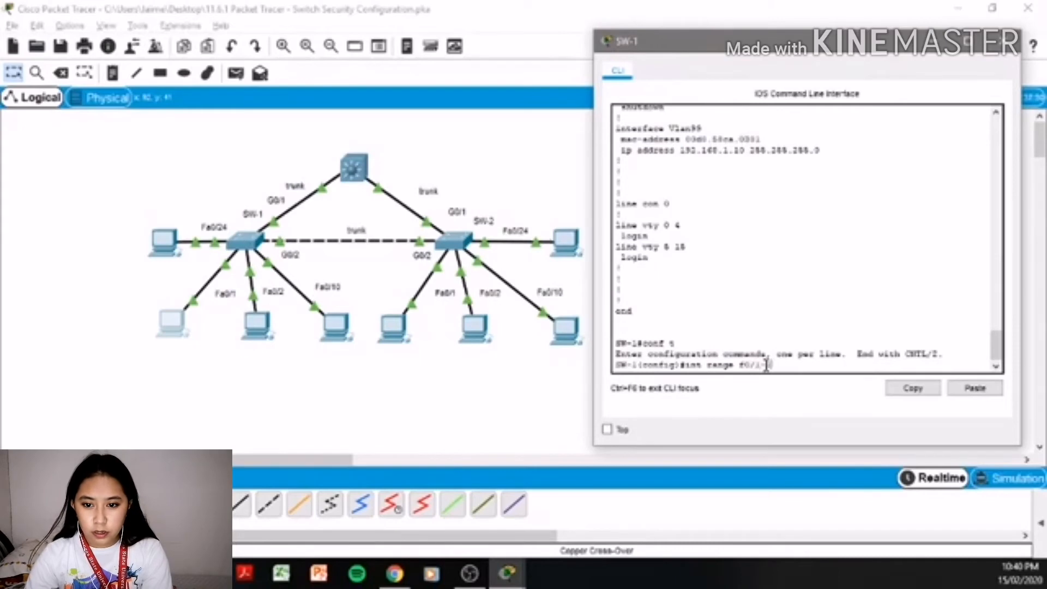
{"action": "type", "text": ", f"}
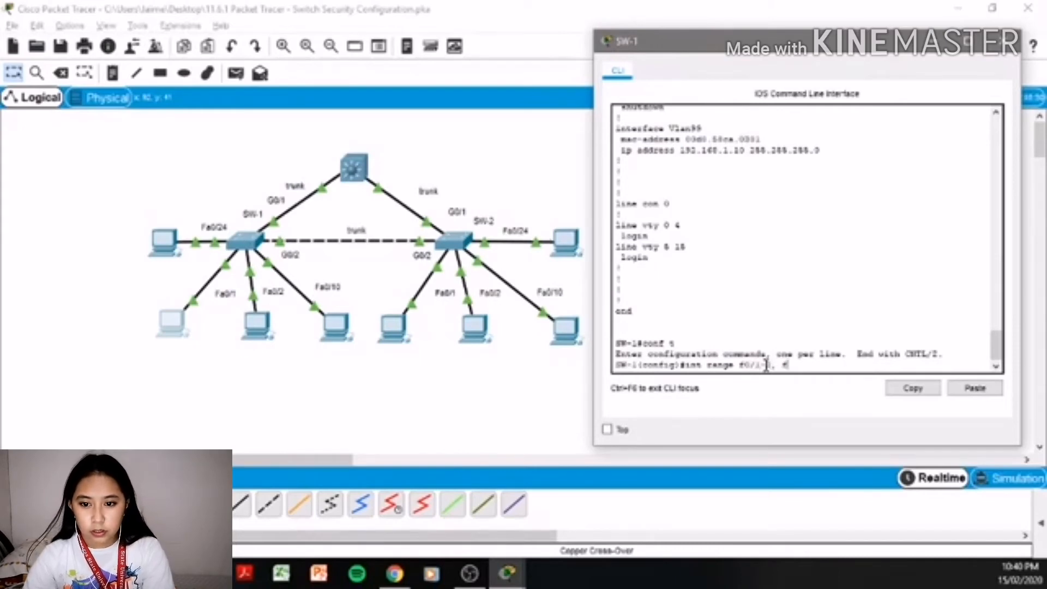
{"action": "type", "text": "0/10"}
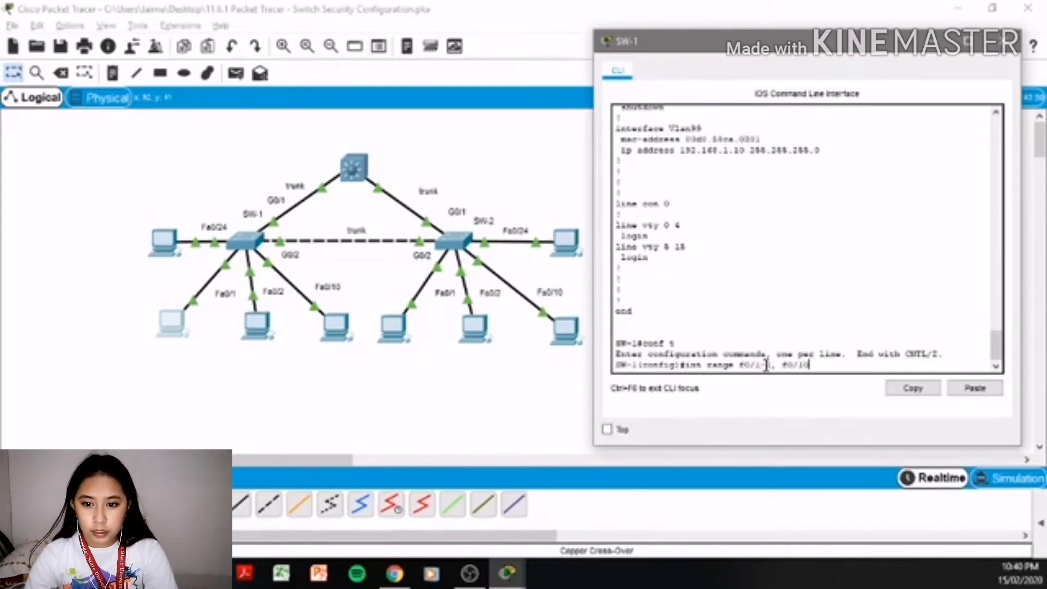
{"action": "type", "text": ", f0/2"}
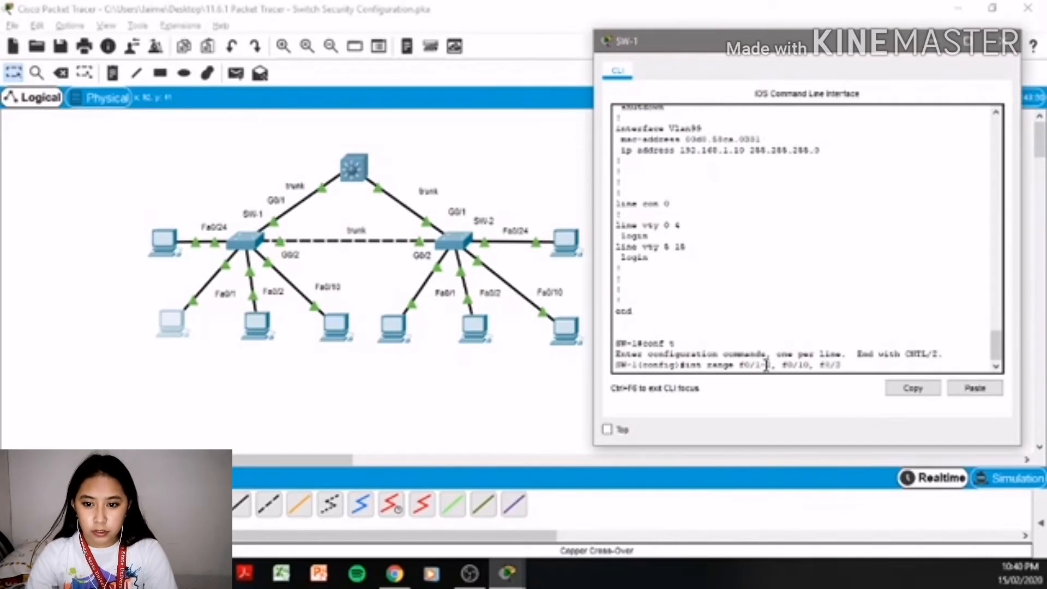
{"action": "type", "text": "4"}
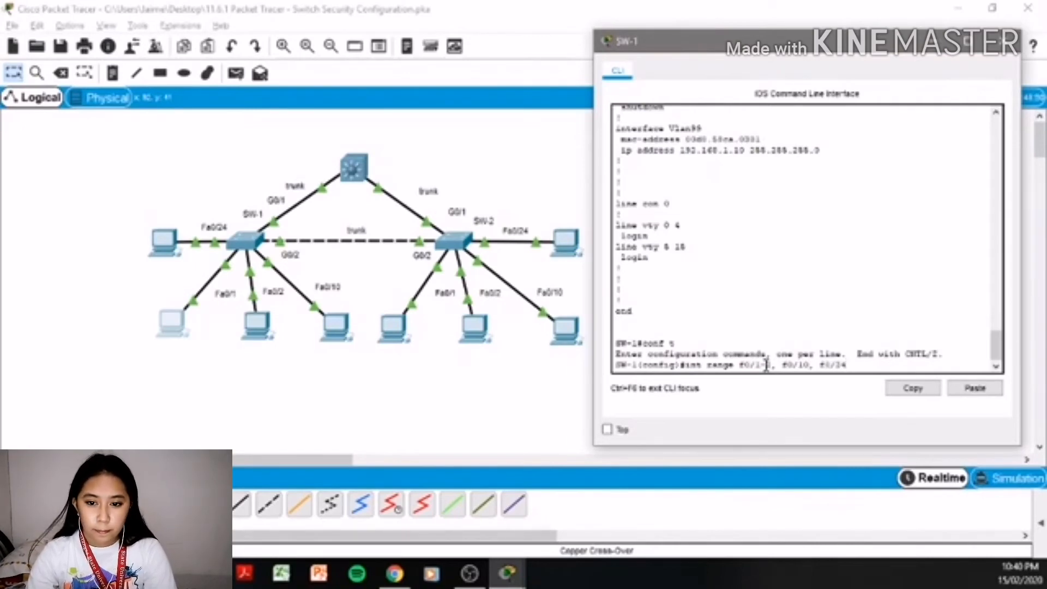
{"action": "key", "text": "Return"}
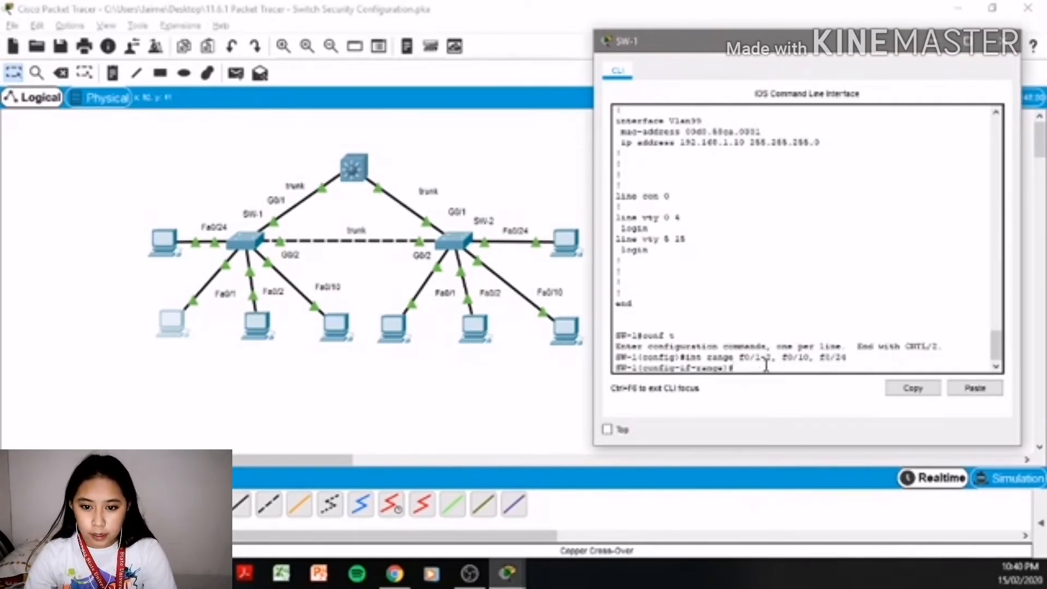
- Set the violation mode of the selected port range to restrict with switchport port-security violation restrict
{"action": "type", "text": "swit"}
{"action": "key", "text": "Tab"}
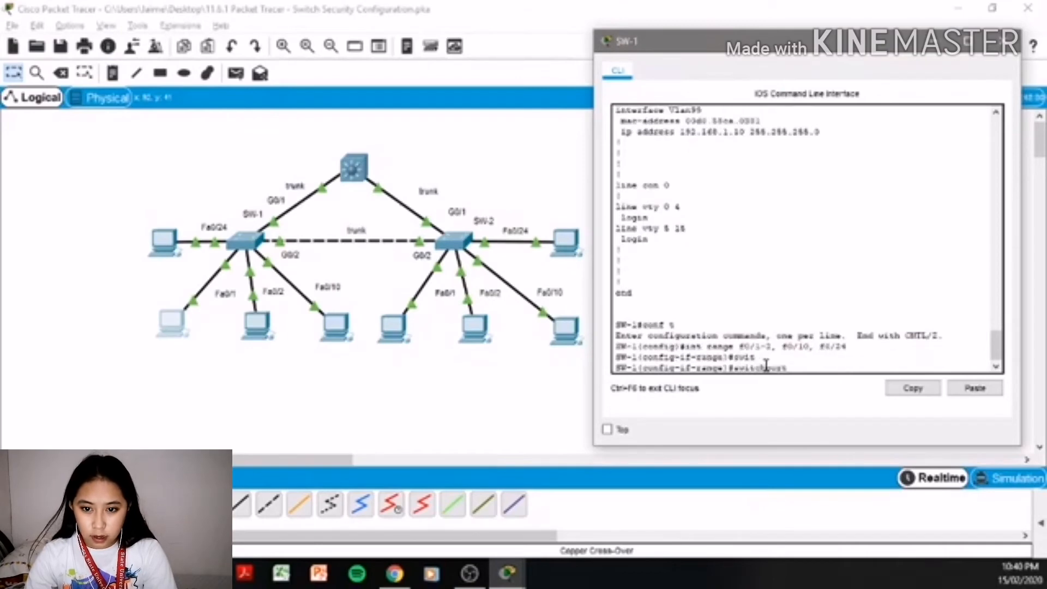
{"action": "type", "text": "po"}
{"action": "key", "text": "Tab"}
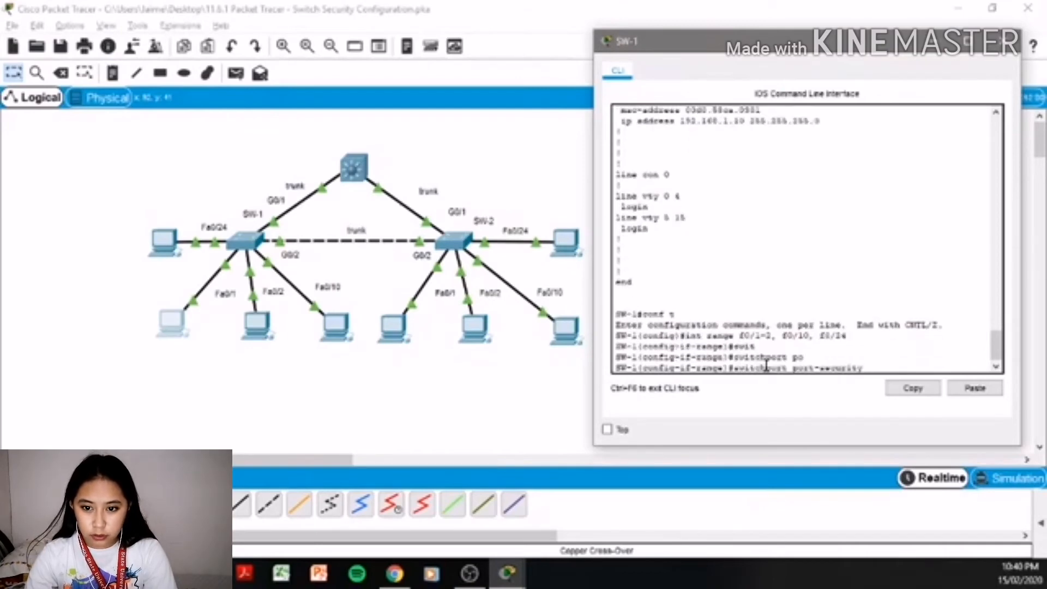
{"action": "type", "text": "viol"}
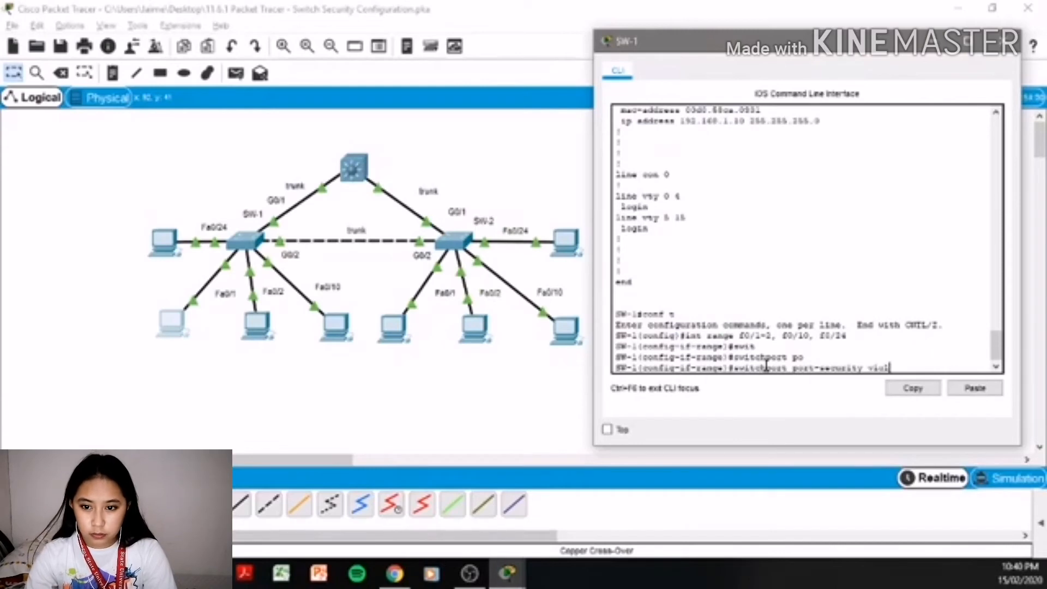
{"action": "key", "text": "Tab"}
{"action": "type", "text": "restrict"}
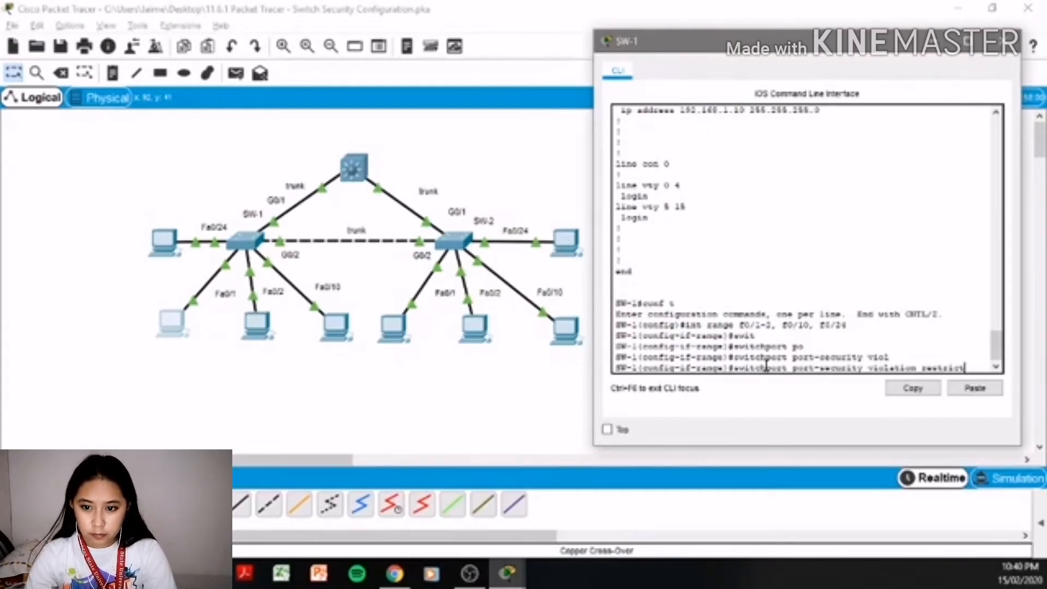
{"action": "key", "text": "Return"}
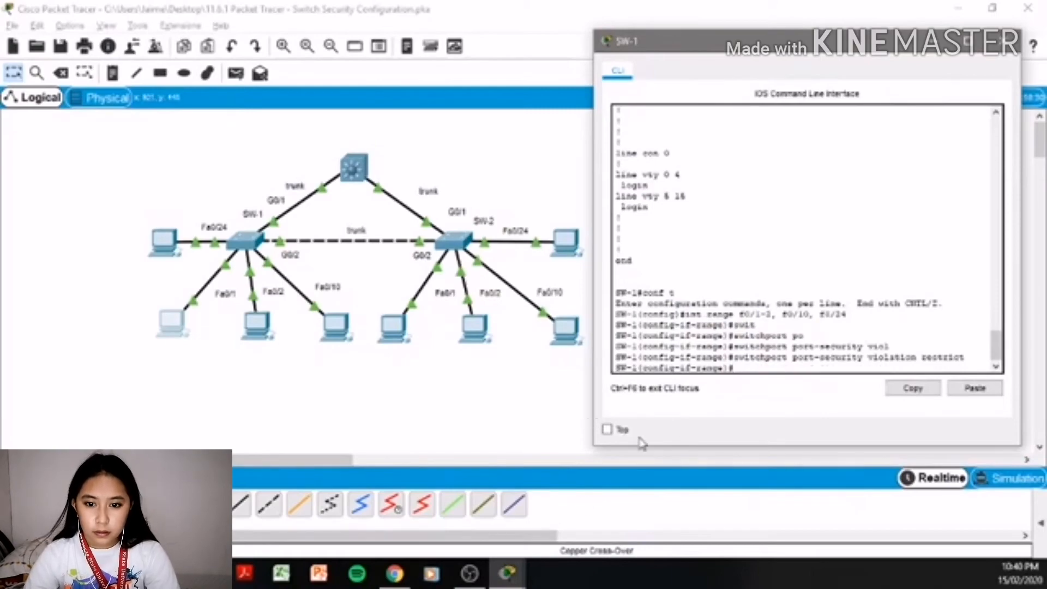
- Return to the activity instructions and check the requirements of Step 4, Configure DHCP Snooping
{"action": "mouse_move", "coordinate": [521, 574]}
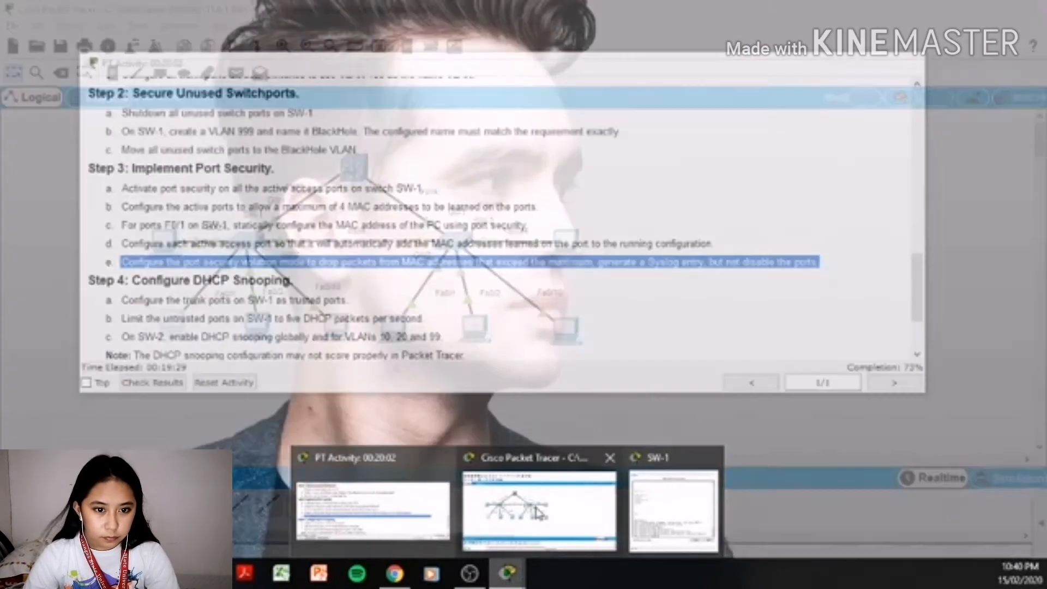
{"action": "left_click", "coordinate": [359, 510]}
{"action": "scroll", "coordinate": [310, 312], "scroll_direction": "down", "scroll_amount": 3}
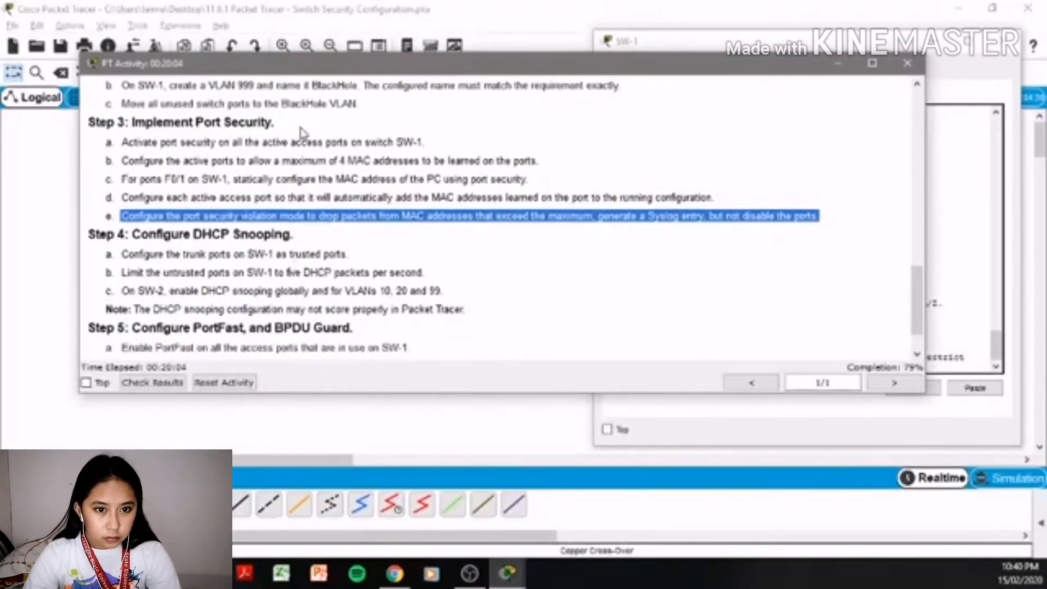
- Return to the SW-1 command line and enter interface range configuration for its trunk ports g0/1-2
{"action": "left_click", "coordinate": [465, 582]}
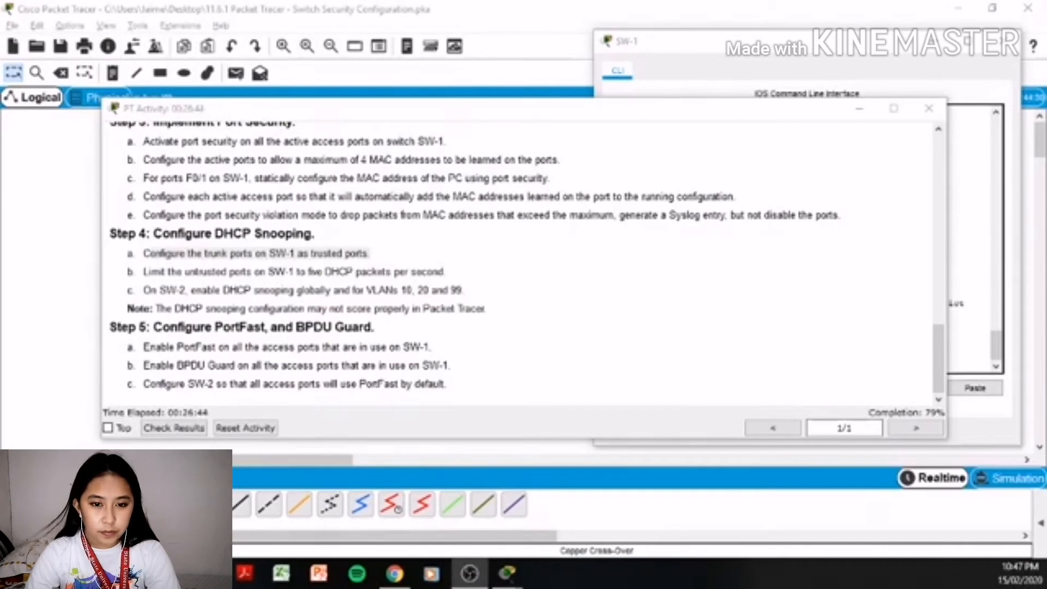
{"action": "key", "text": "alt+Tab"}
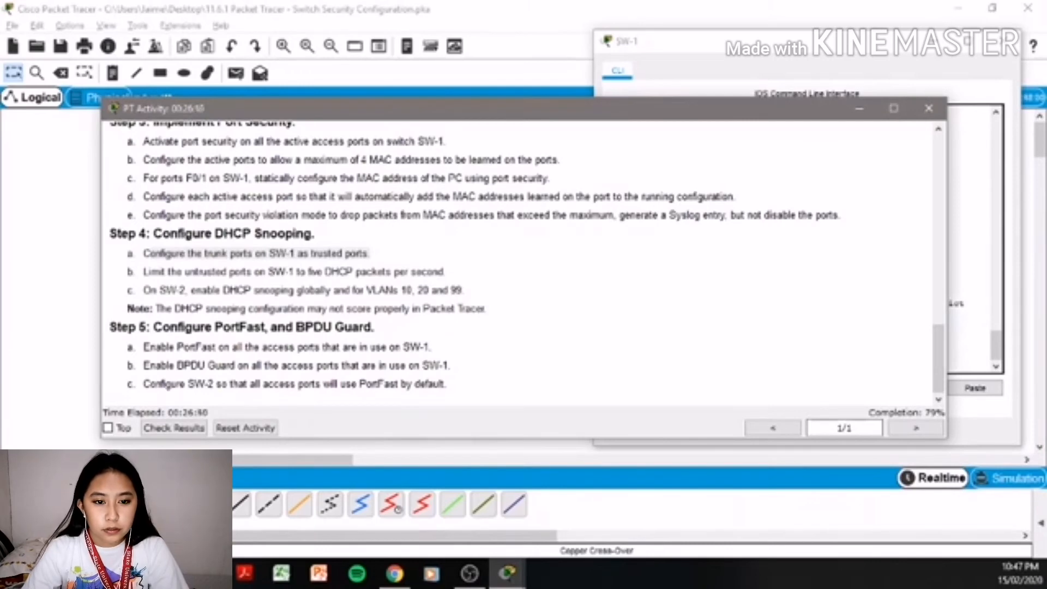
{"action": "left_click", "coordinate": [682, 61]}
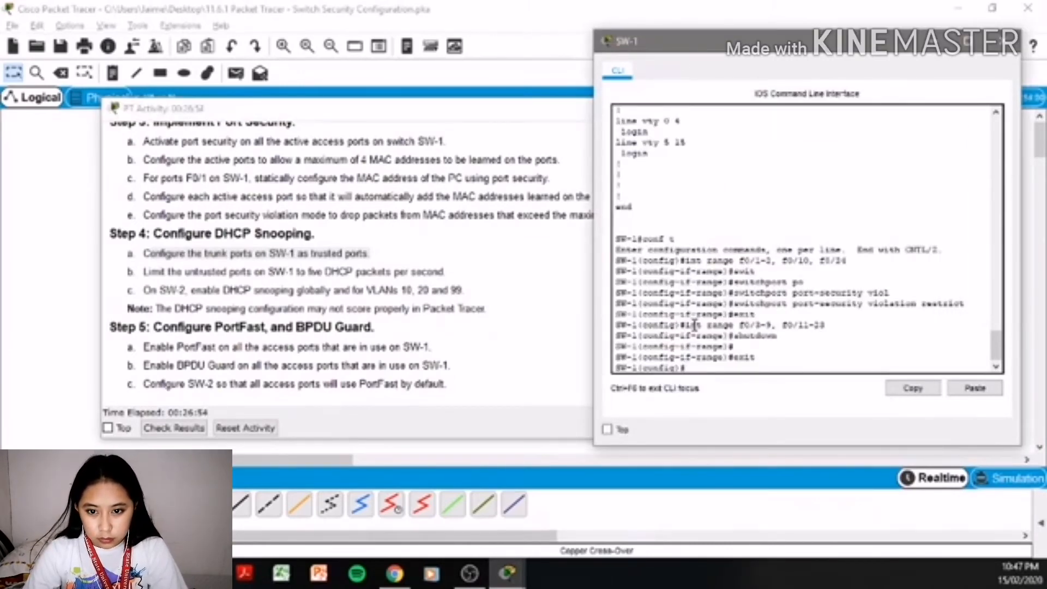
{"action": "type", "text": "int"}
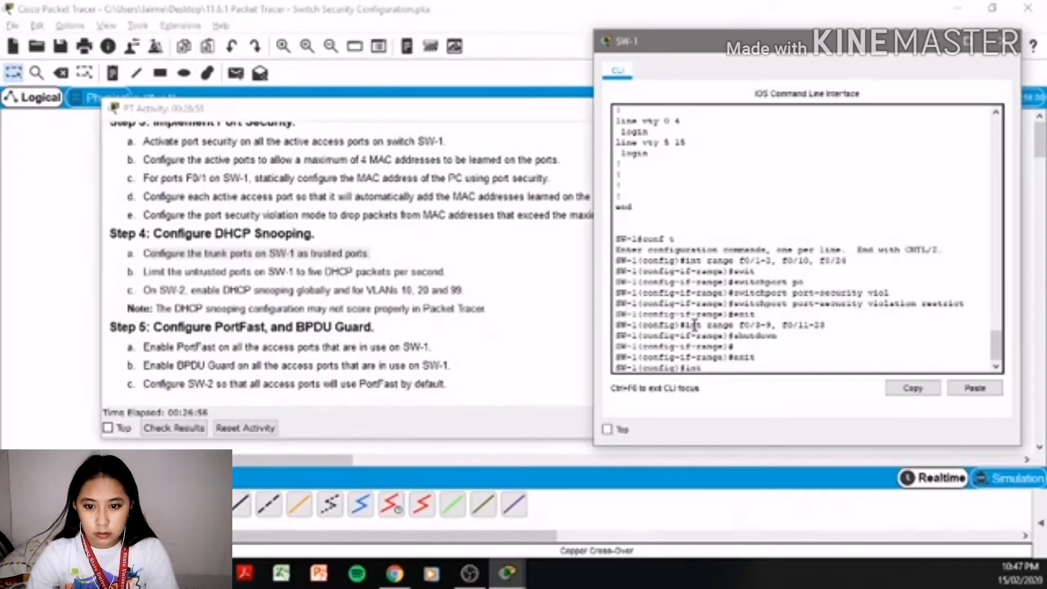
{"action": "type", "text": " se"}
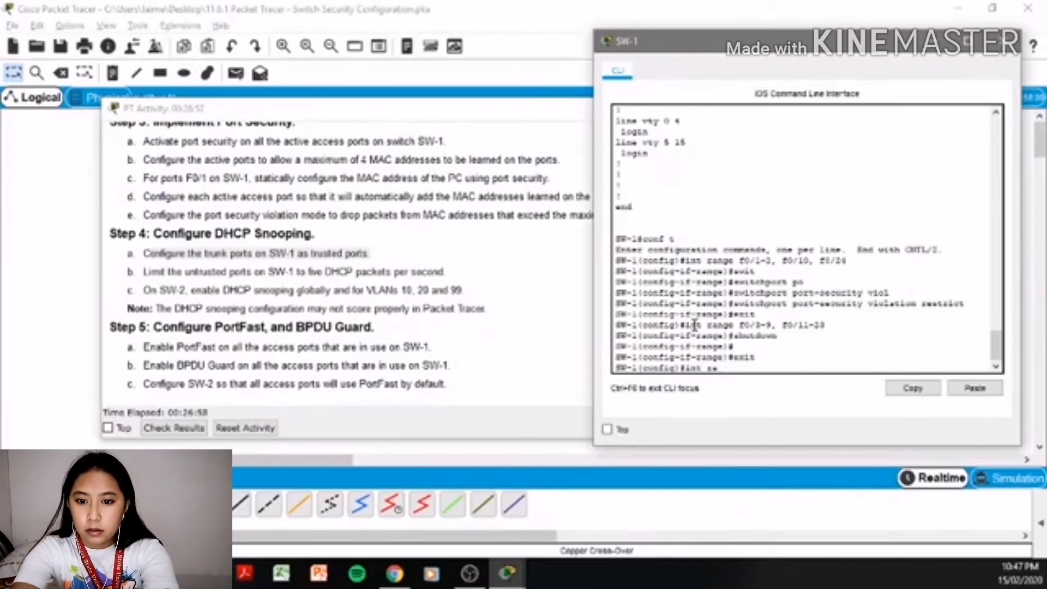
{"action": "type", "text": "nge g"}
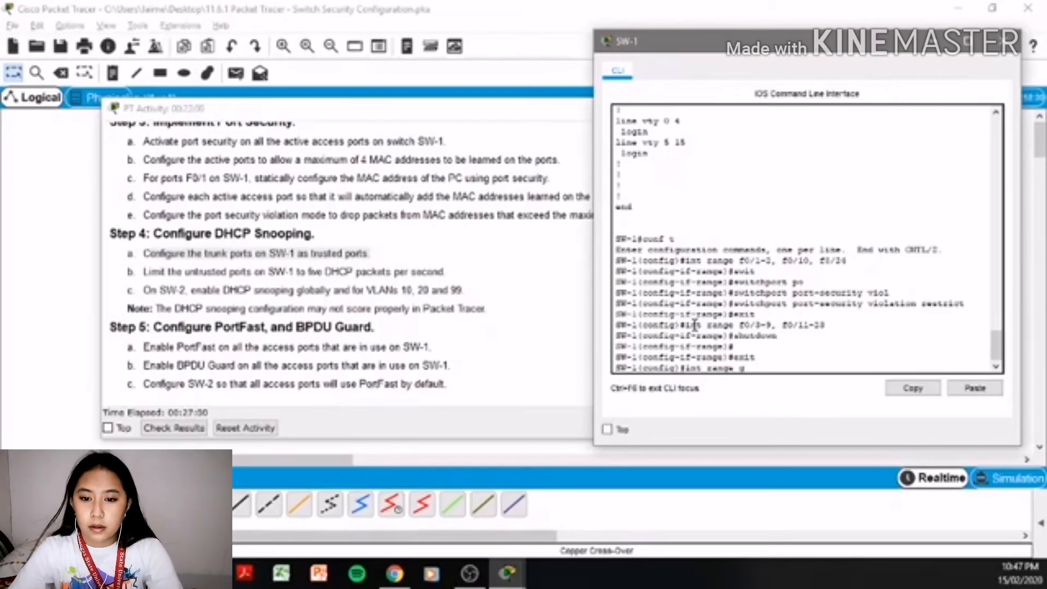
{"action": "type", "text": "0"}
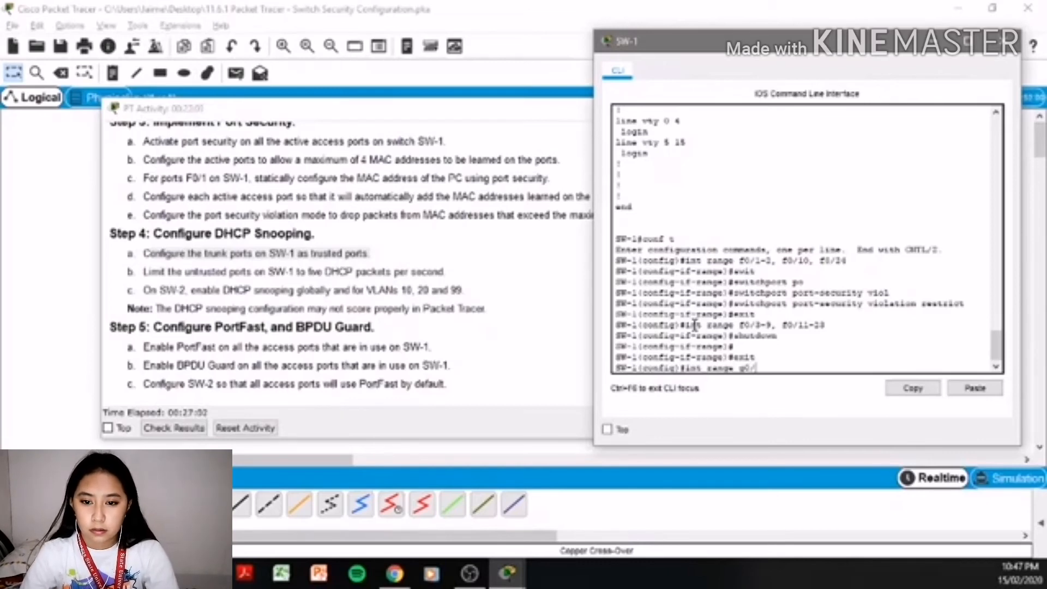
{"action": "type", "text": "/1-2"}
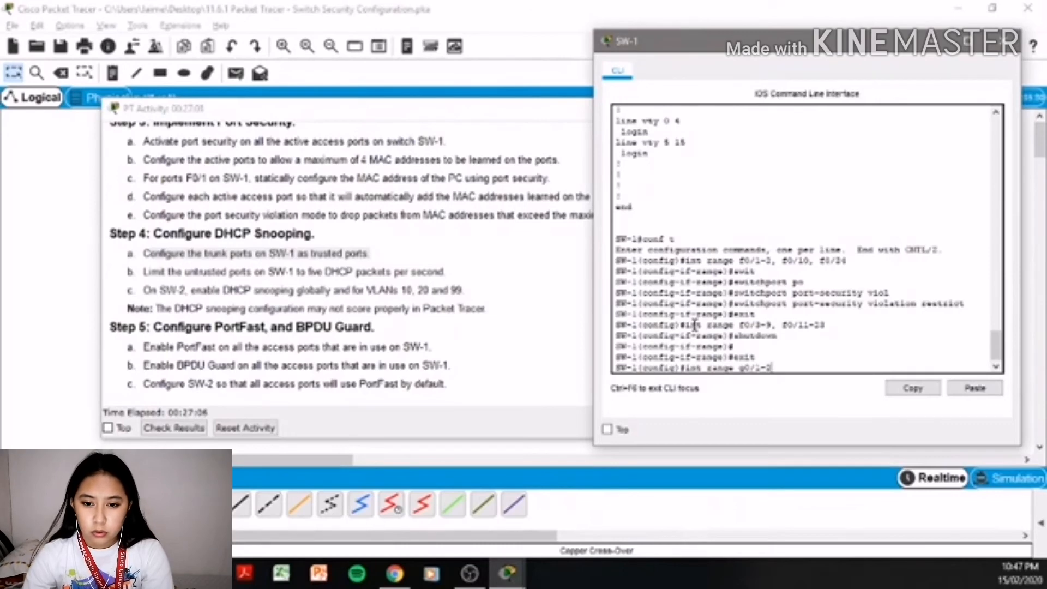
{"action": "key", "text": "Return"}
- Mark the selected SW-1 trunk ports as trusted with ip dhcp snooping trust
{"action": "type", "text": "ip"}
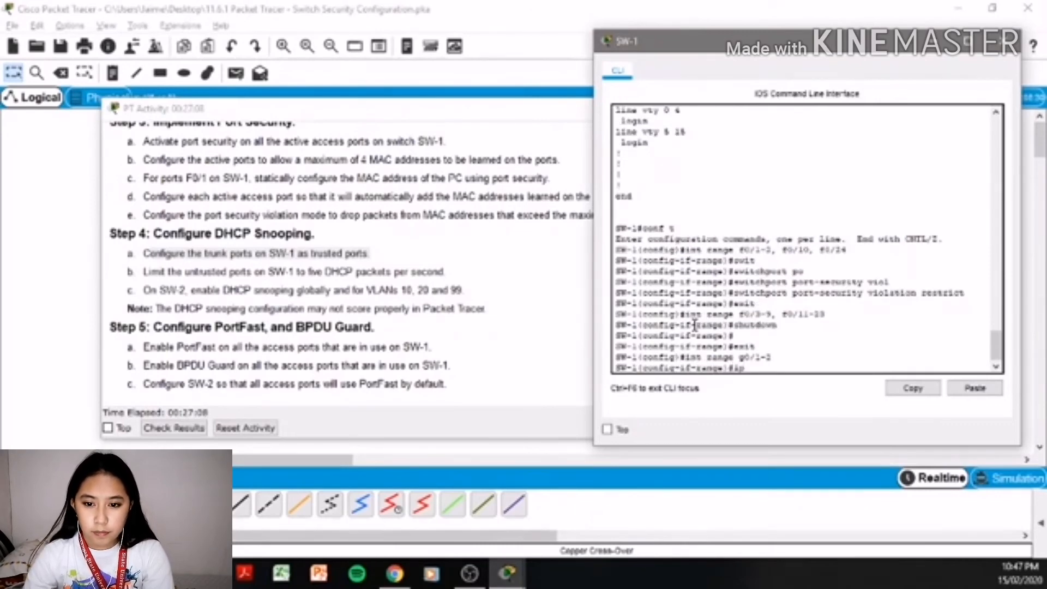
{"action": "type", "text": " dhcp "}
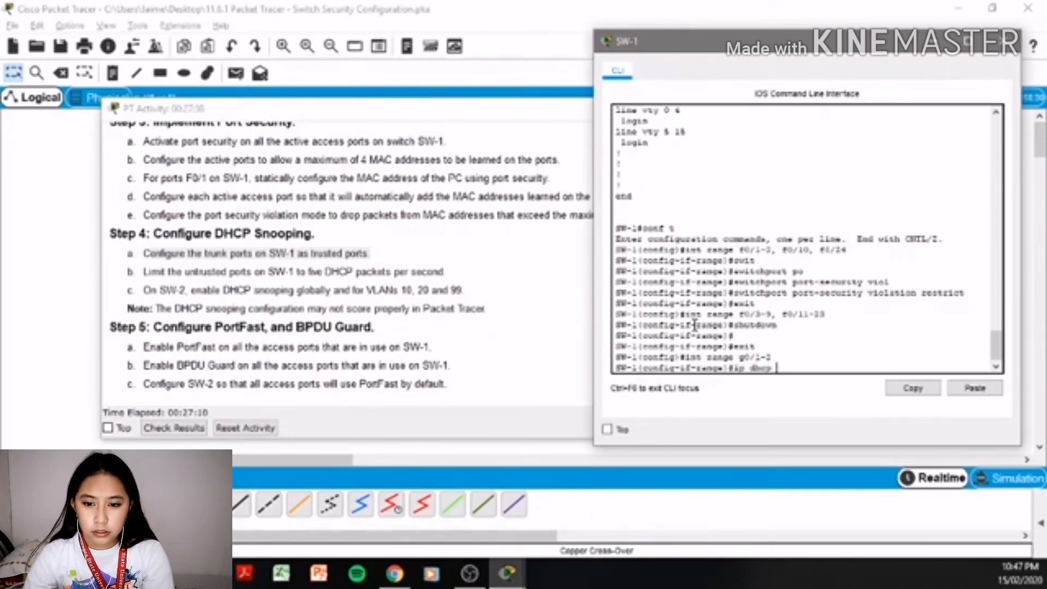
{"action": "type", "text": "sno"}
{"action": "key", "text": "Tab"}
{"action": "type", "text": "t"}
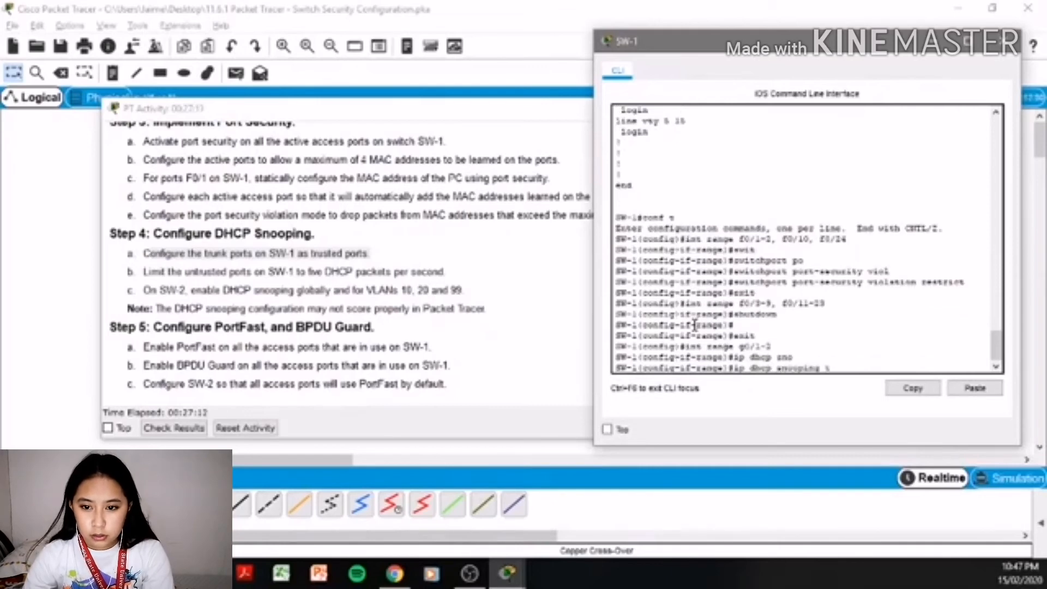
{"action": "type", "text": "rust"}
{"action": "key", "text": "Return"}
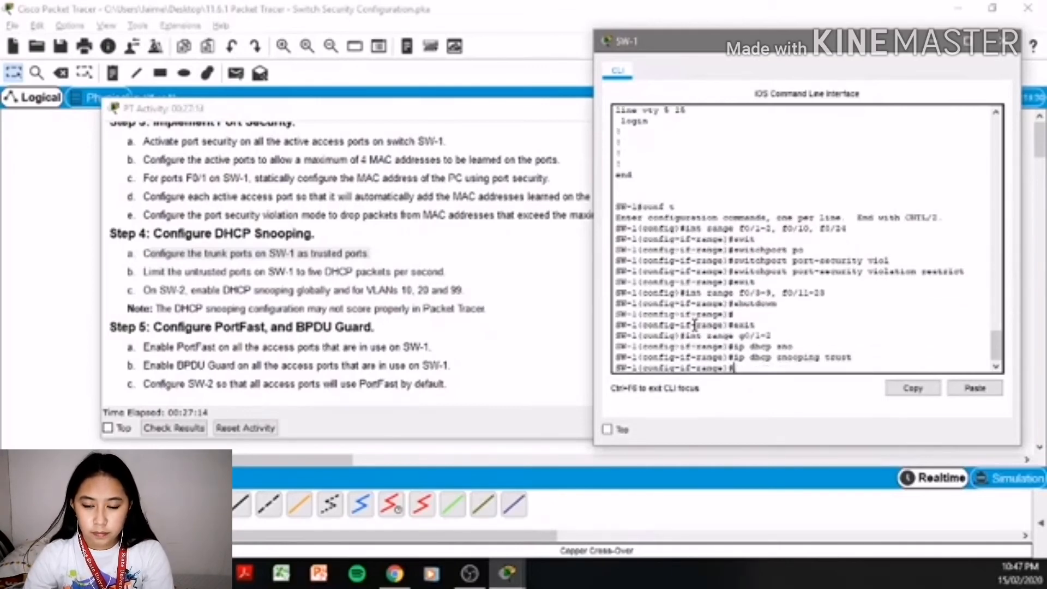
- Try to enter interface range configuration for SW-1's untrusted access ports f0/1-2, f0/10 and f0/24
{"action": "type", "text": "int "}
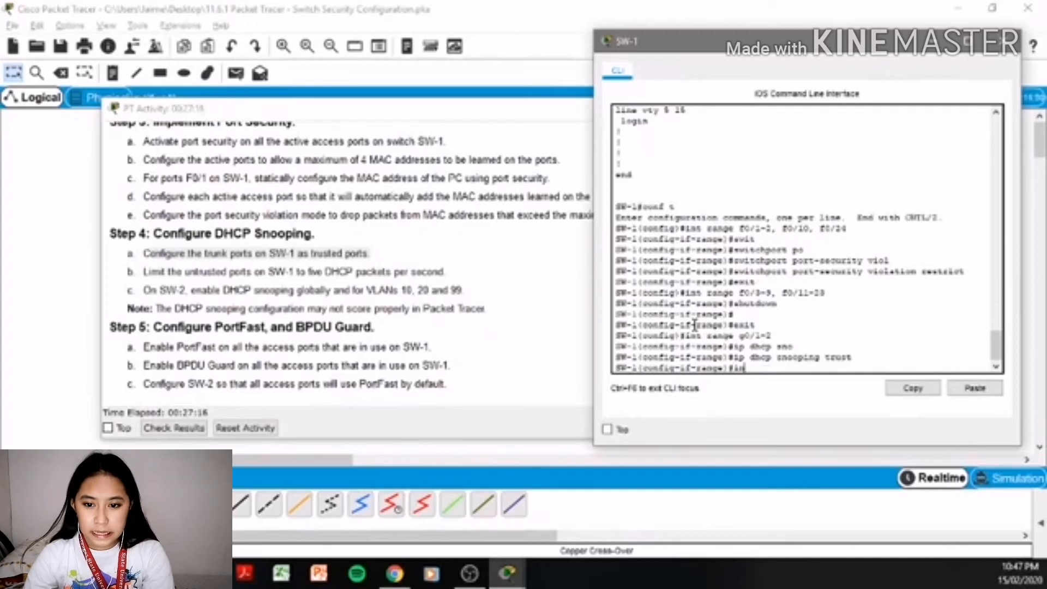
{"action": "type", "text": "range"}
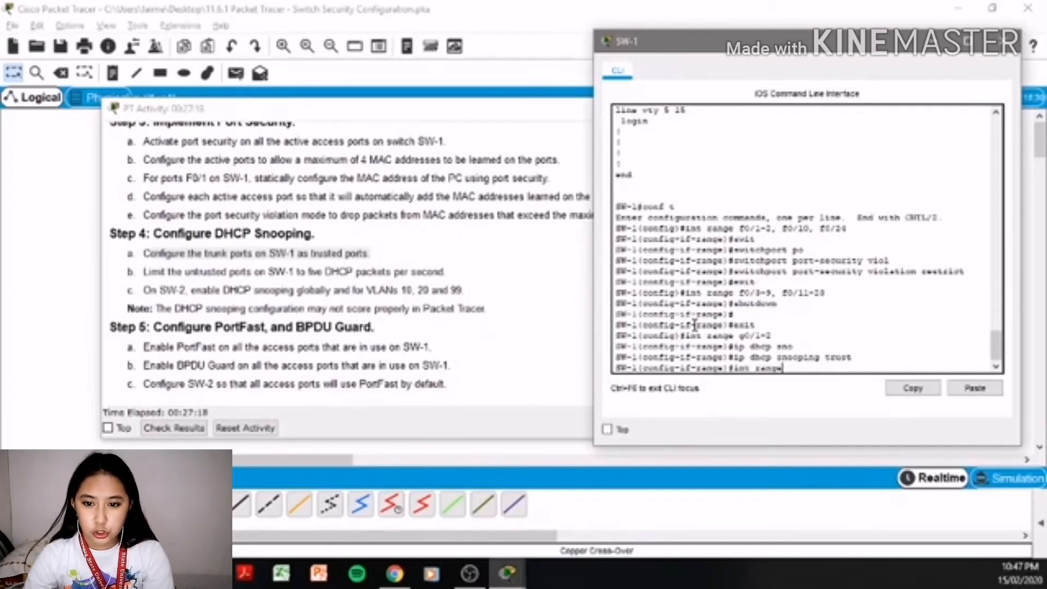
{"action": "type", "text": " f0/"}
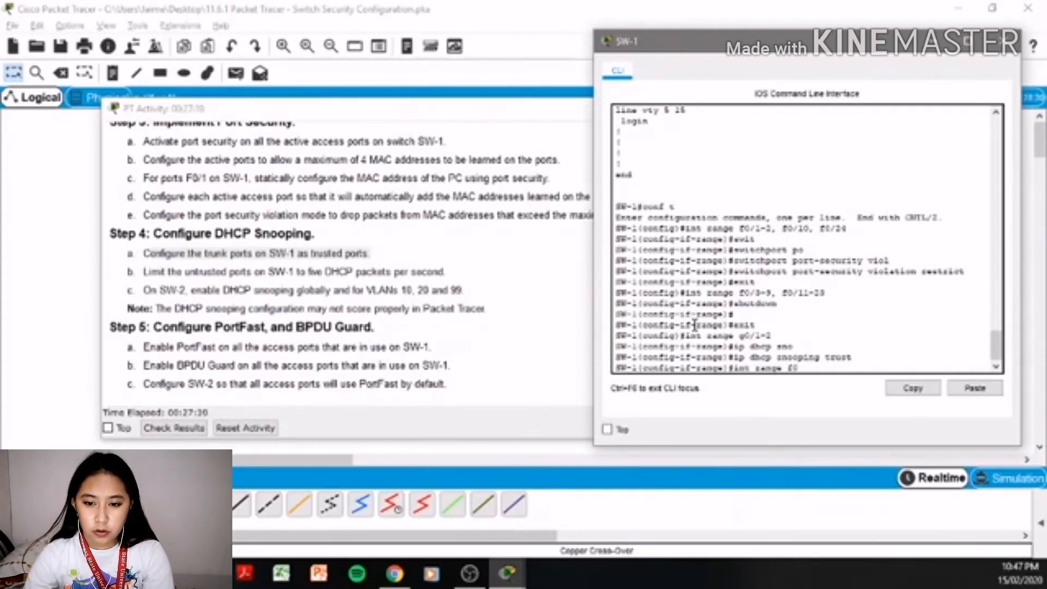
{"action": "type", "text": "1"}
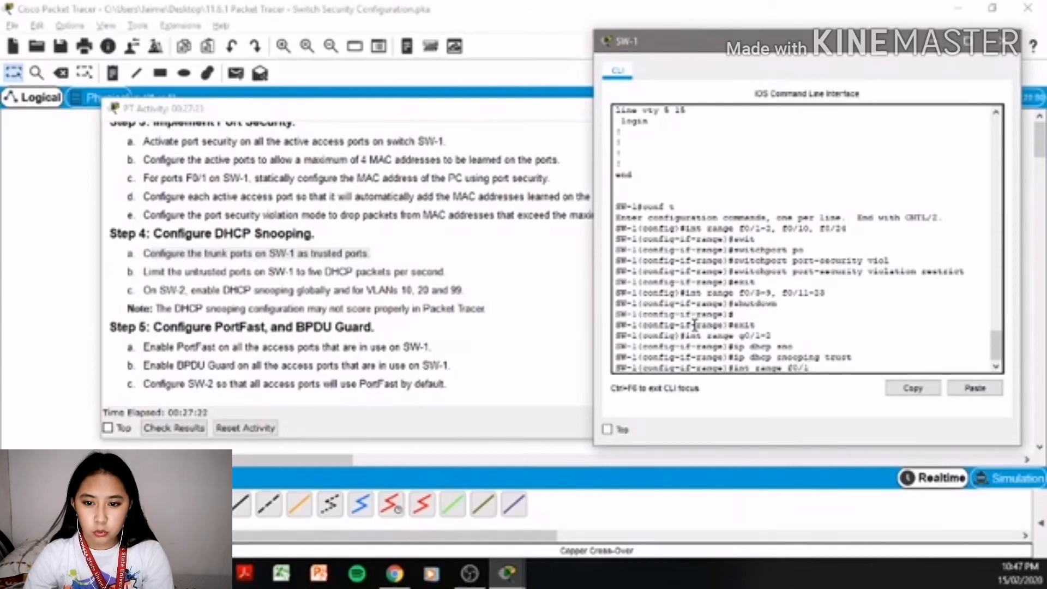
{"action": "type", "text": "-2"}
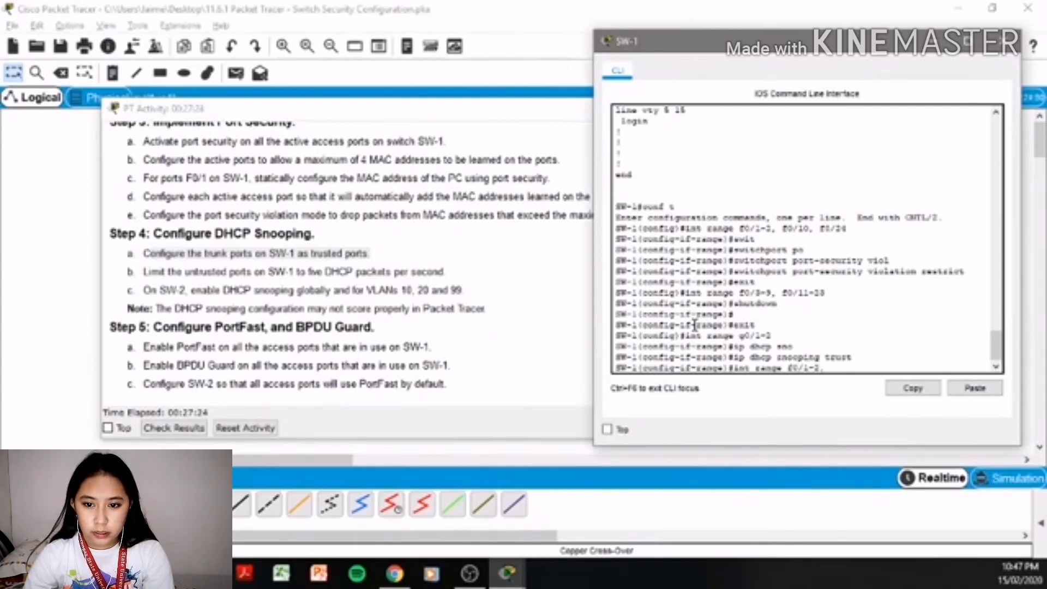
{"action": "type", "text": ",,"}
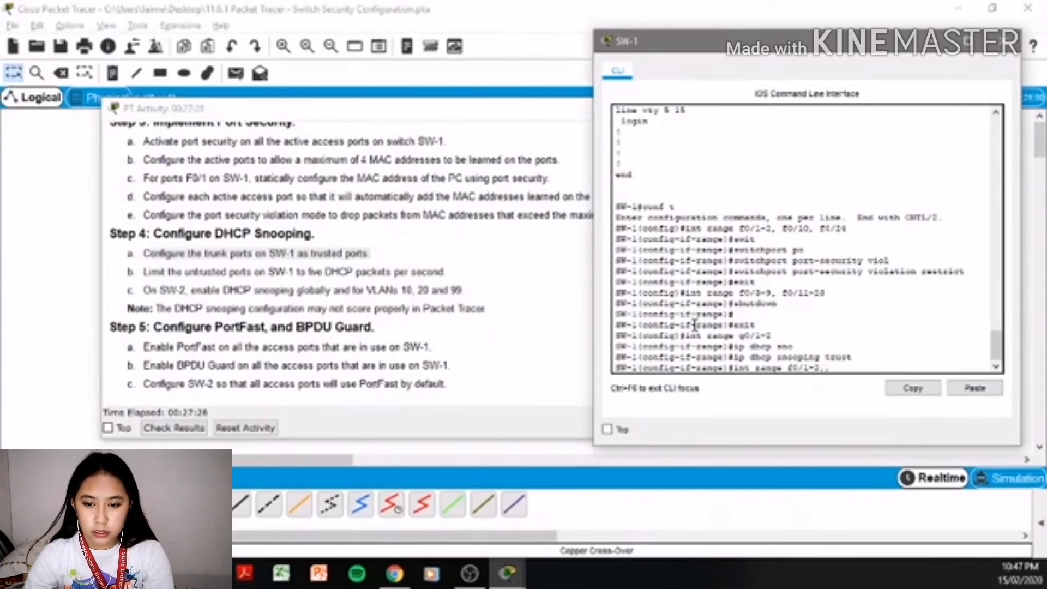
{"action": "type", "text": " f0"}
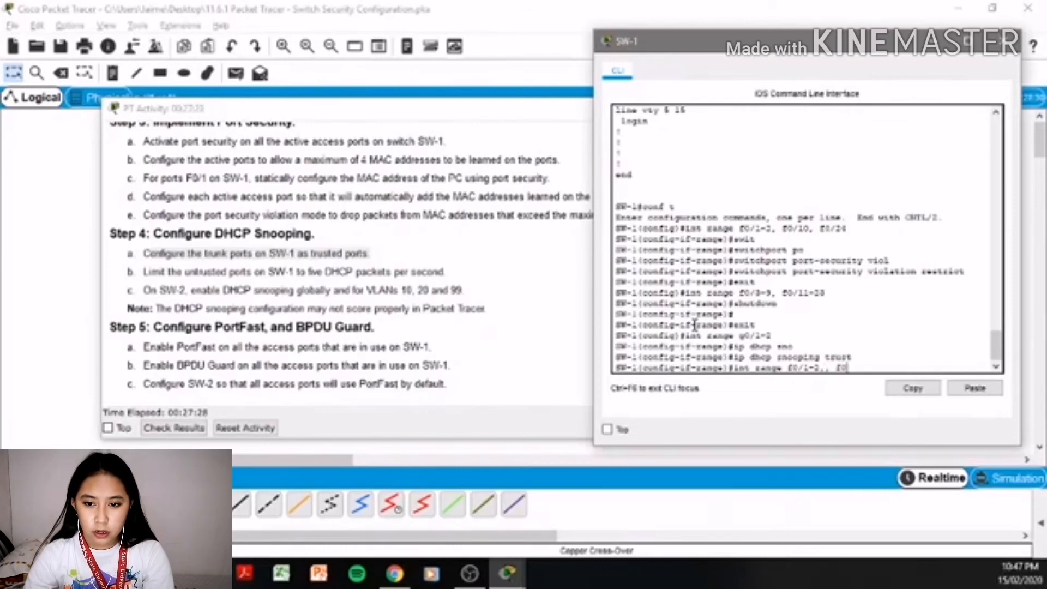
{"action": "type", "text": "/10,"}
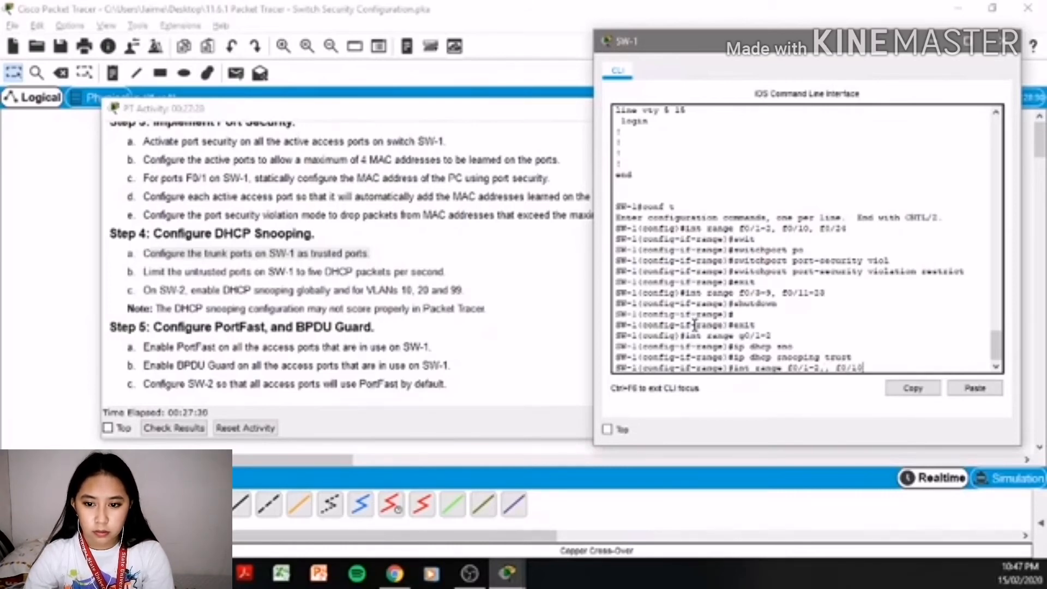
{"action": "type", "text": " f0"}
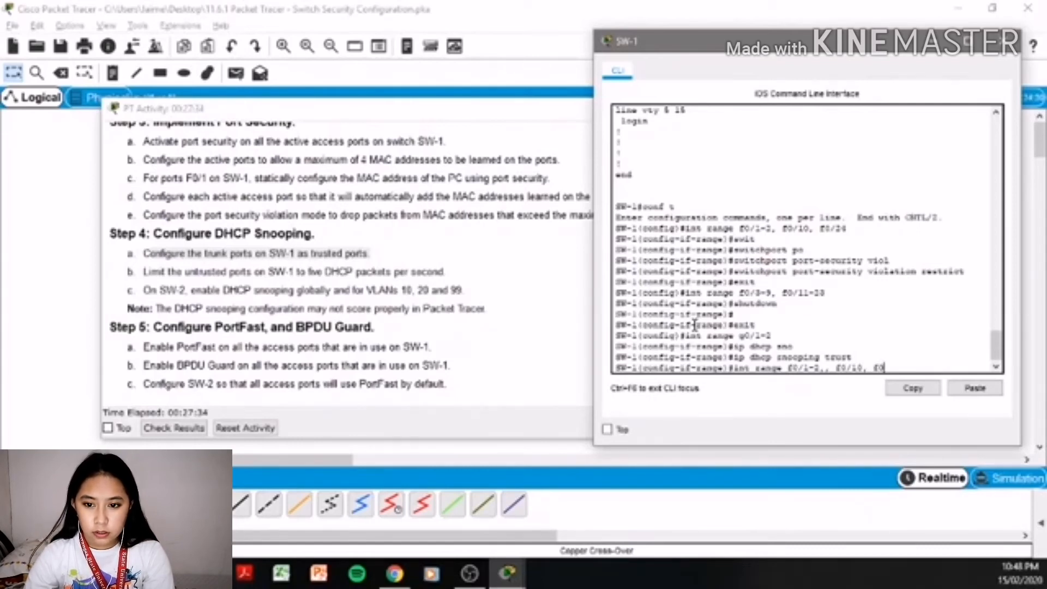
{"action": "type", "text": "/24"}
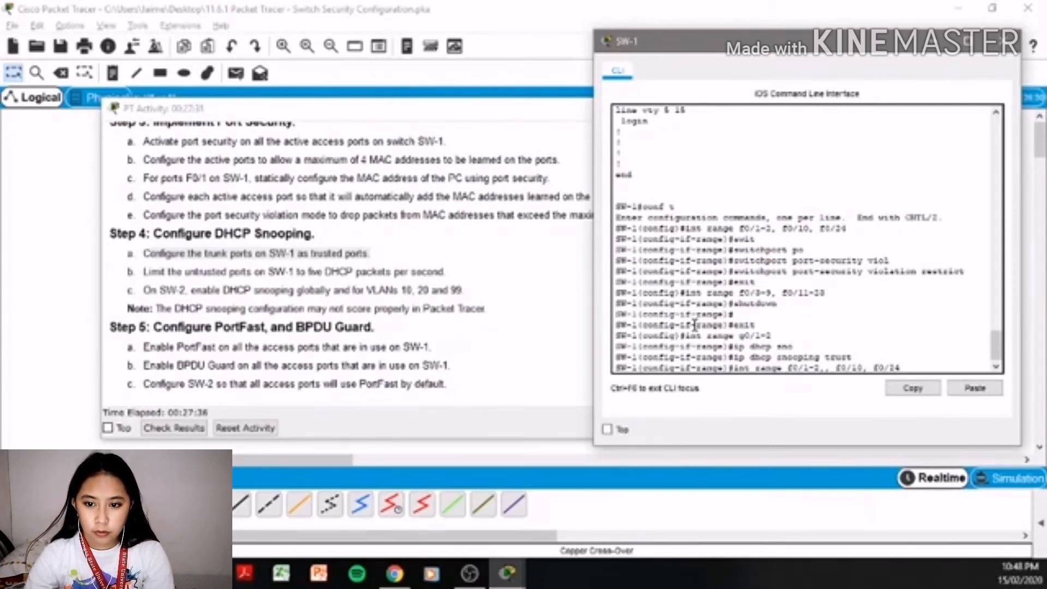
{"action": "key", "text": "Return"}
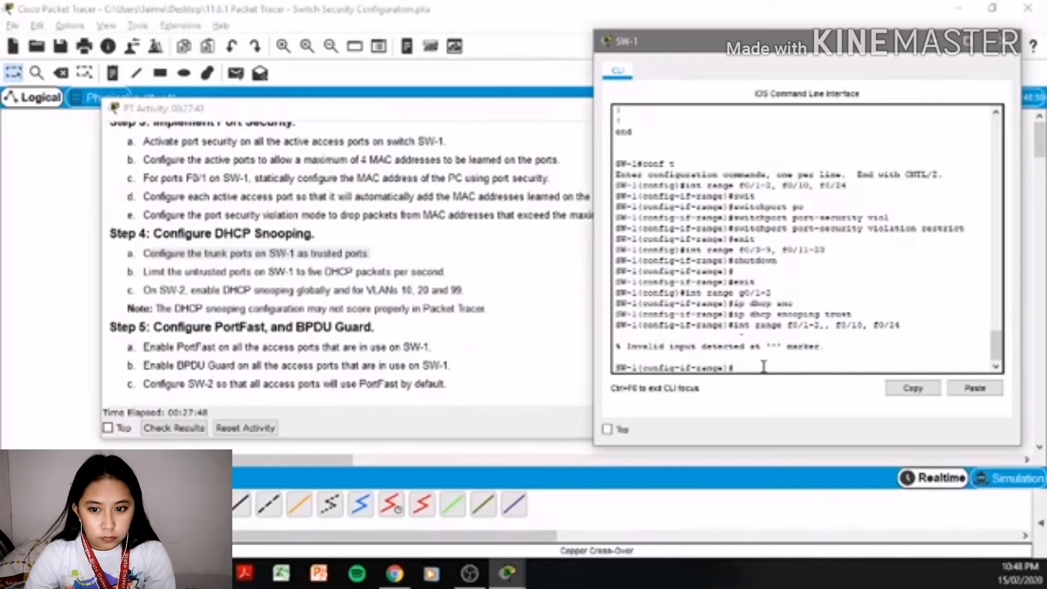
- Remove the extra comma from the previous range command and rerun it as int range f0/1-2, f0/10, f0/24
{"action": "key", "text": "Up"}
{"action": "key", "text": "Left"}
{"action": "key", "text": "Left"}
{"action": "key", "text": "Left"}
{"action": "key", "text": "Left"}
{"action": "key", "text": "Left"}
{"action": "key", "text": "Left"}
{"action": "key", "text": "Left"}
{"action": "key", "text": "Left"}
{"action": "key", "text": "Left"}
{"action": "key", "text": "Left"}
{"action": "key", "text": "Left"}
{"action": "key", "text": "Left"}
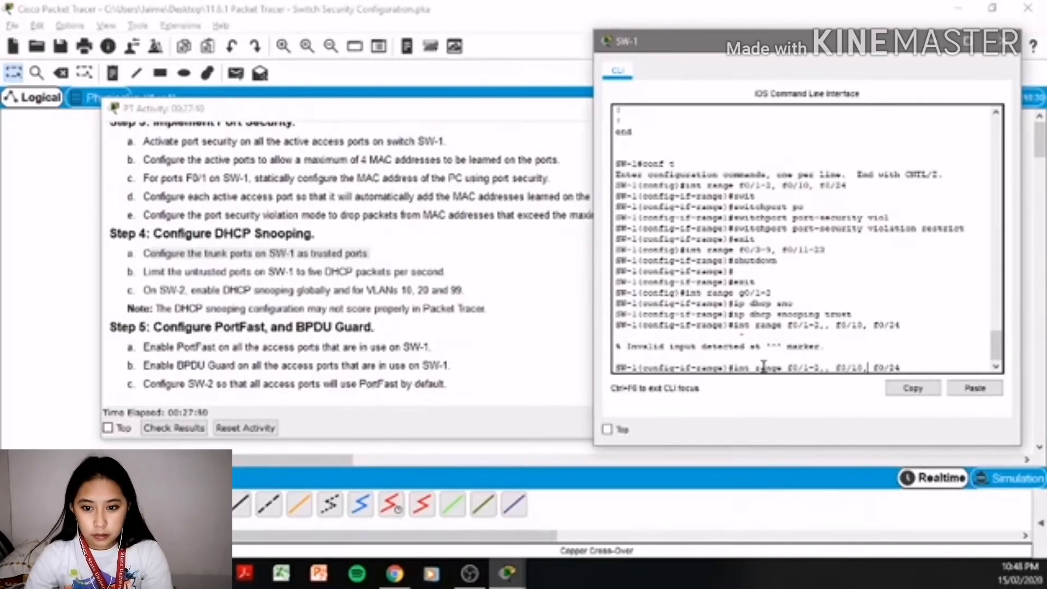
{"action": "key", "text": "BackSpace"}
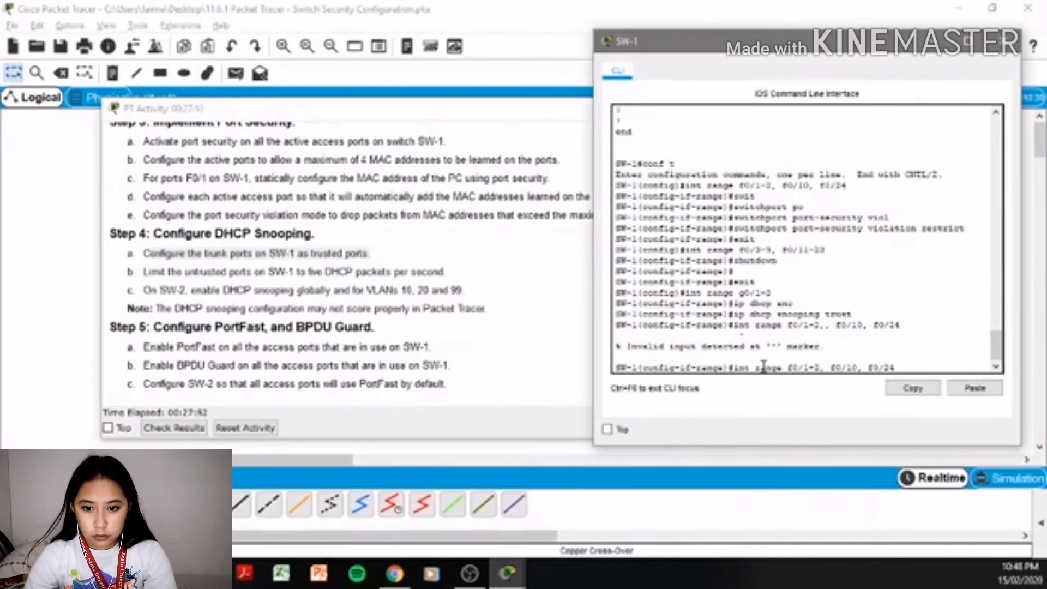
{"action": "key", "text": "Return"}
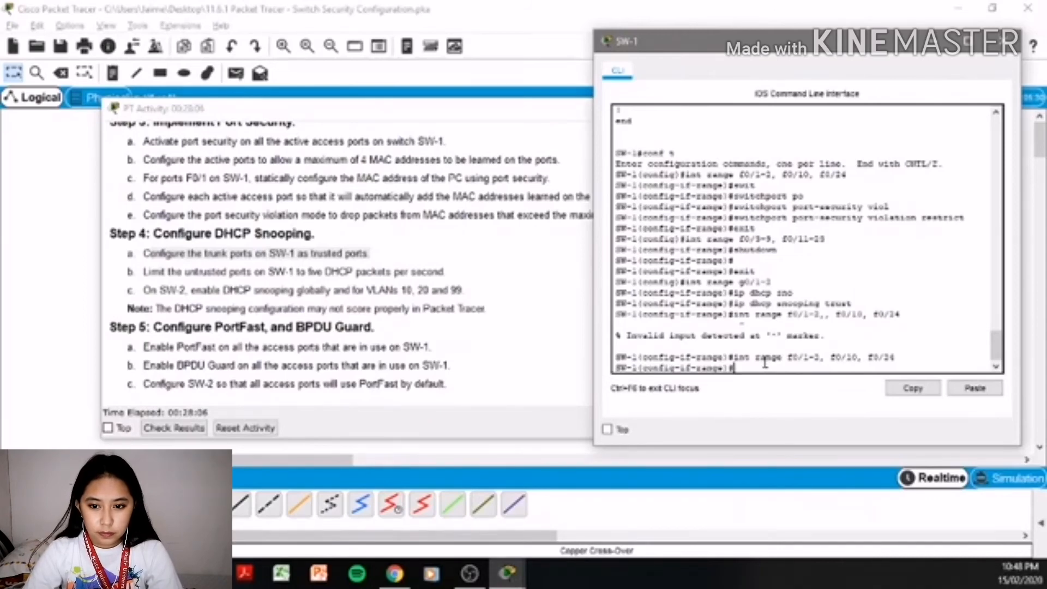
- Limit the selected untrusted ports to five DHCP packets per second with ip dhcp snooping limit rate 5
{"action": "type", "text": "ip"}
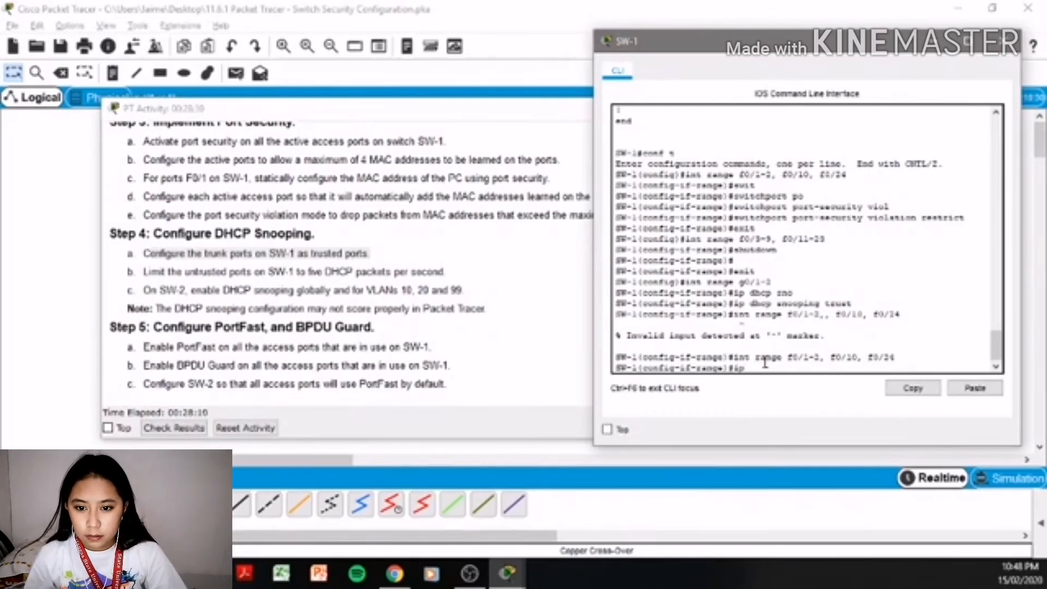
{"action": "type", "text": " dhcp s"}
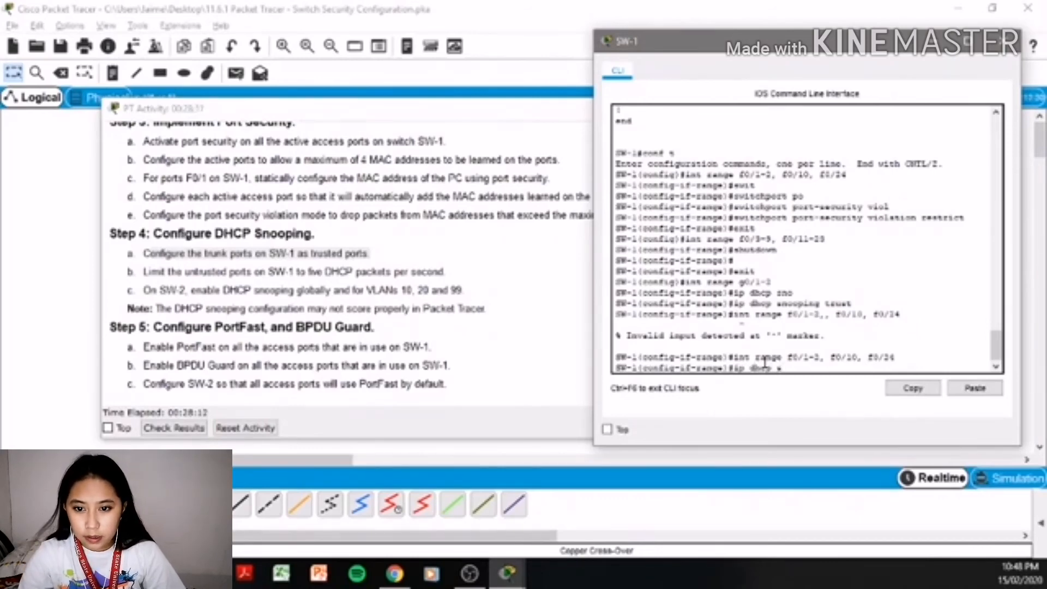
{"action": "type", "text": "nooping"}
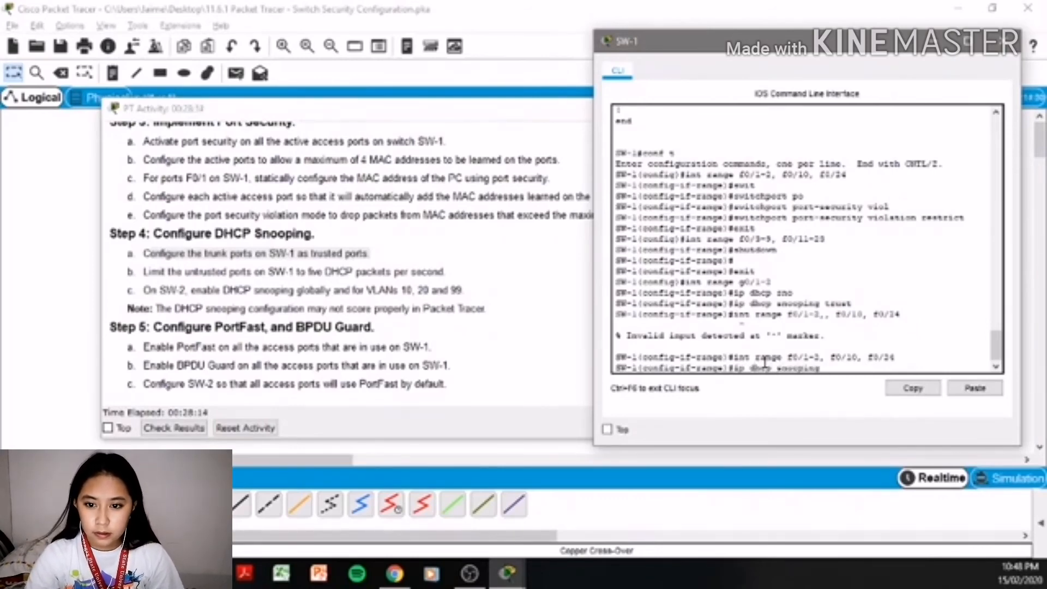
{"action": "type", "text": " limit"}
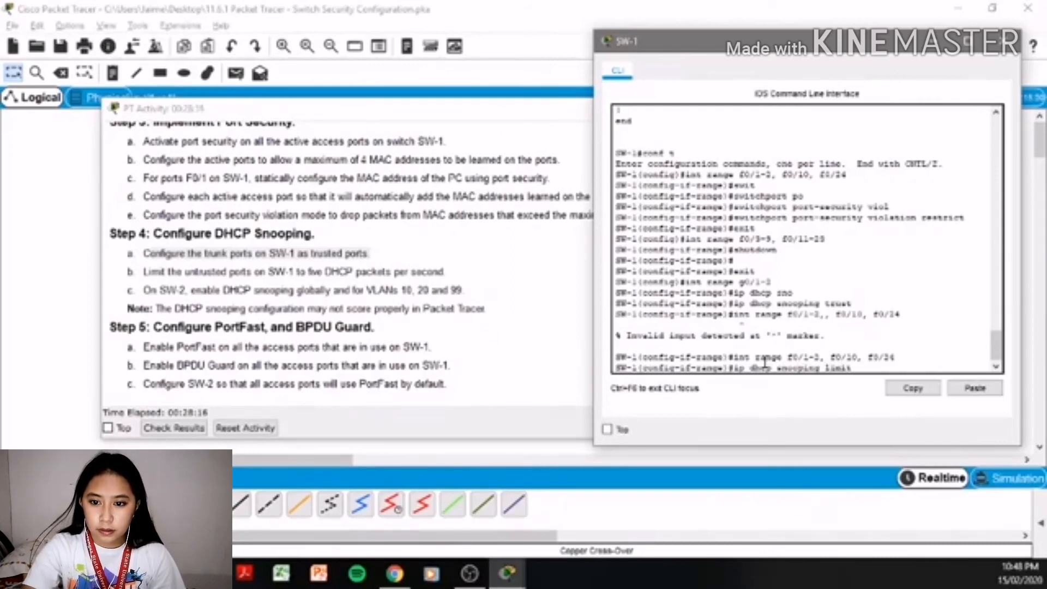
{"action": "type", "text": " rate "}
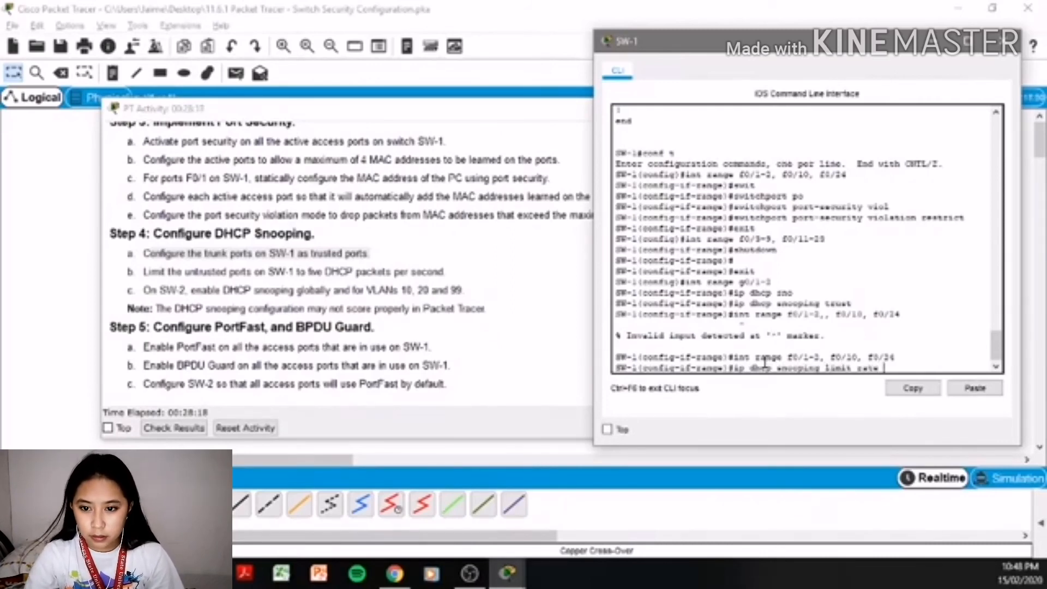
{"action": "type", "text": "5"}
{"action": "key", "text": "Return"}
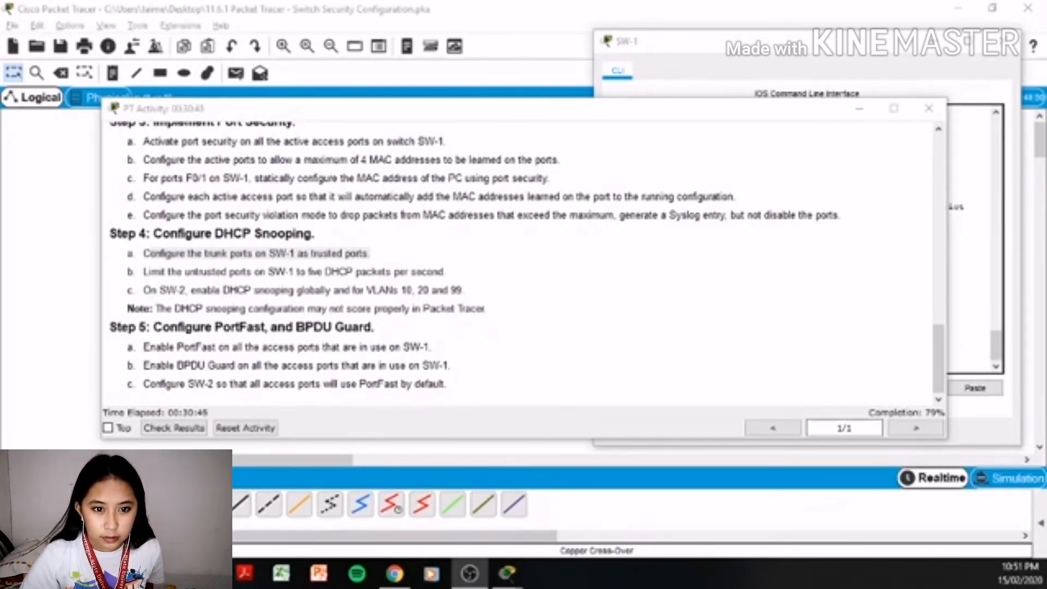
- Open SW-2's command line from the topology and enter global configuration mode with ena and conf t
{"action": "left_click", "coordinate": [219, 109]}
{"action": "left_click", "coordinate": [458, 7]}
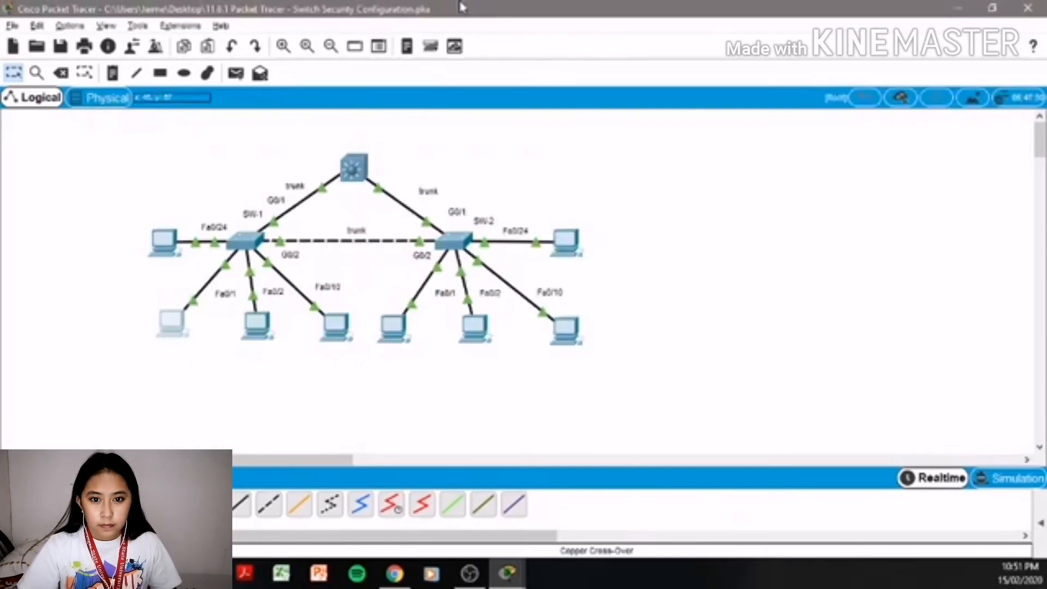
{"action": "left_click", "coordinate": [462, 248]}
{"action": "key", "text": "Return"}
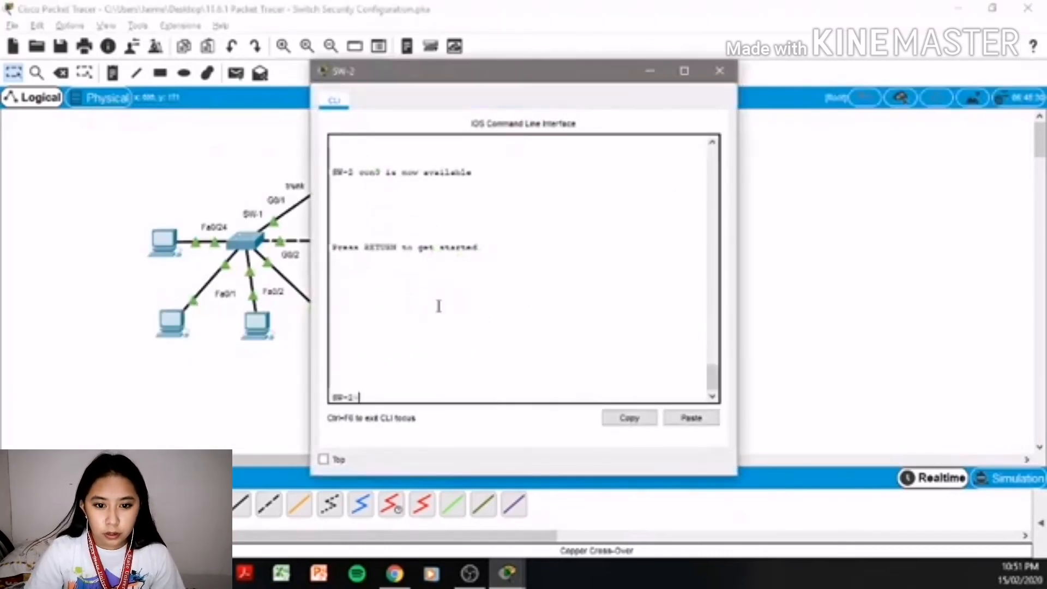
{"action": "type", "text": "ena"}
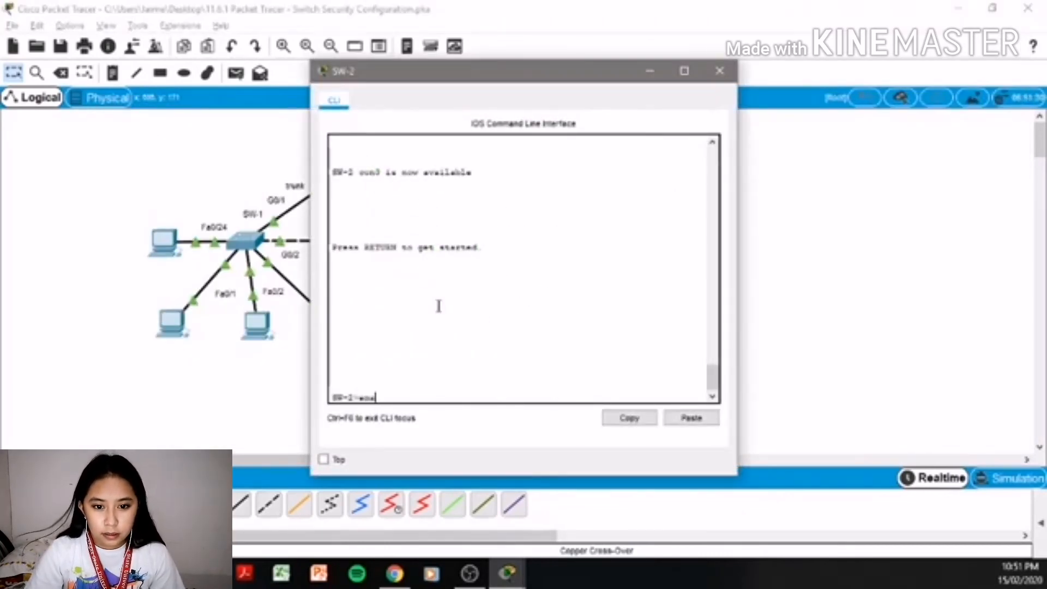
{"action": "key", "text": "Return"}
{"action": "type", "text": "conf t"}
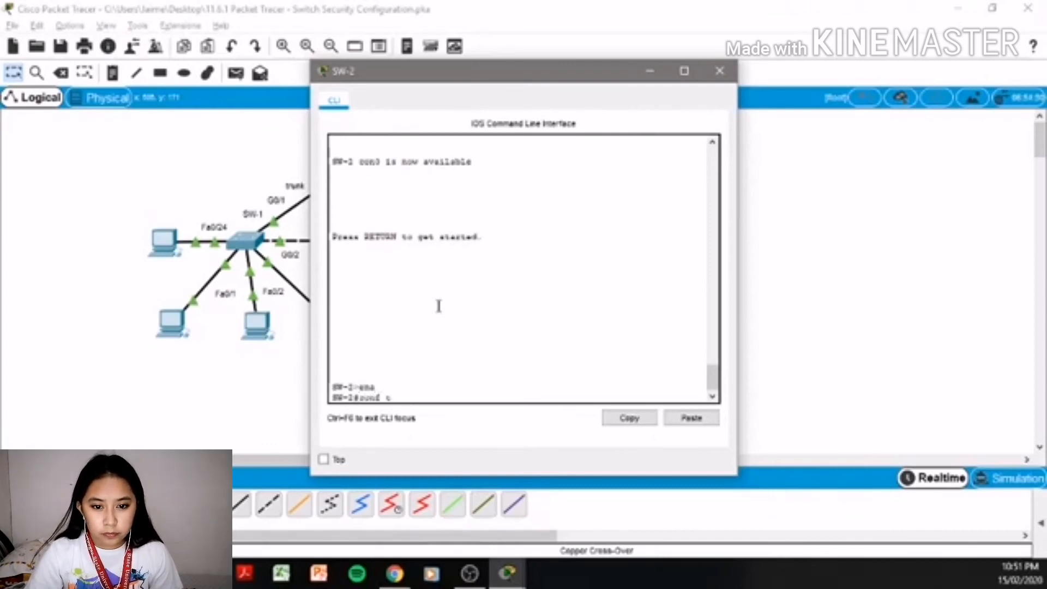
{"action": "key", "text": "Return"}
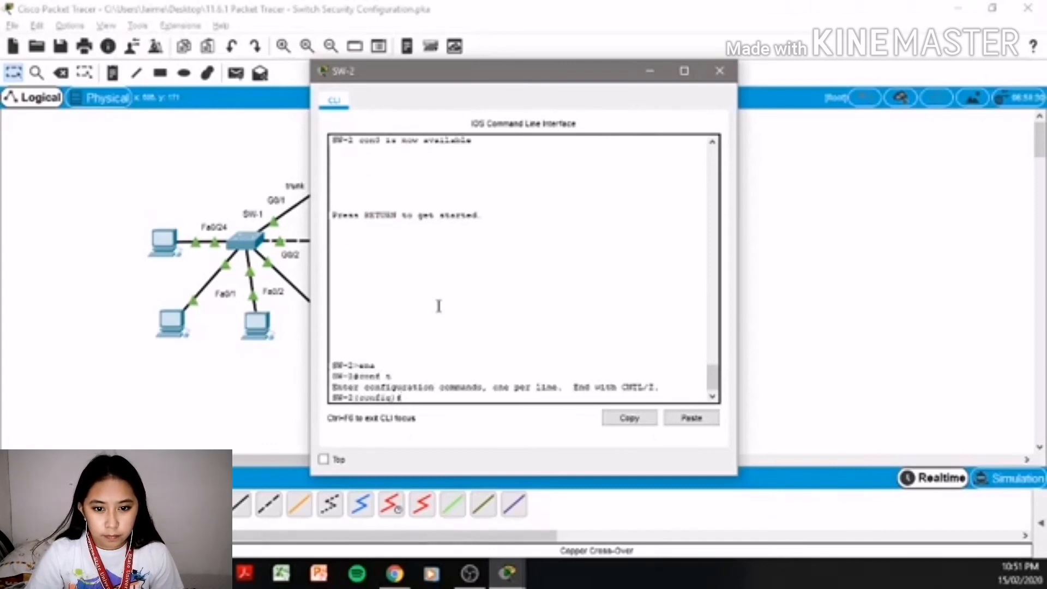
- Enable DHCP snooping on SW-2 for the VLAN list with ip dhcp snooping vlan 10,20,90, checking the activity instructions, and close the SW-2 window
{"action": "type", "text": "ip dh"}
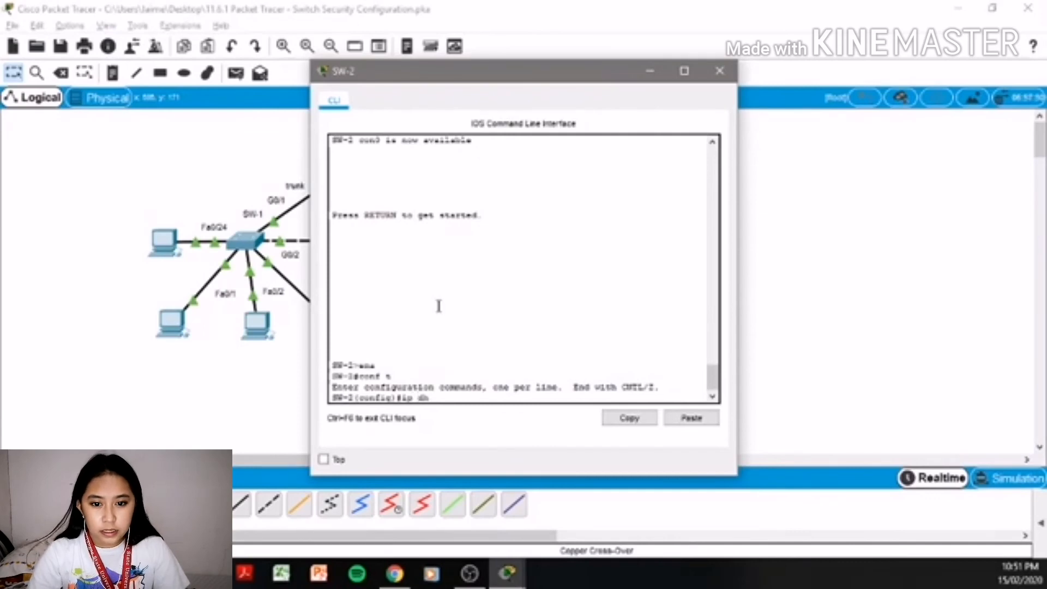
{"action": "type", "text": "cp snooping"}
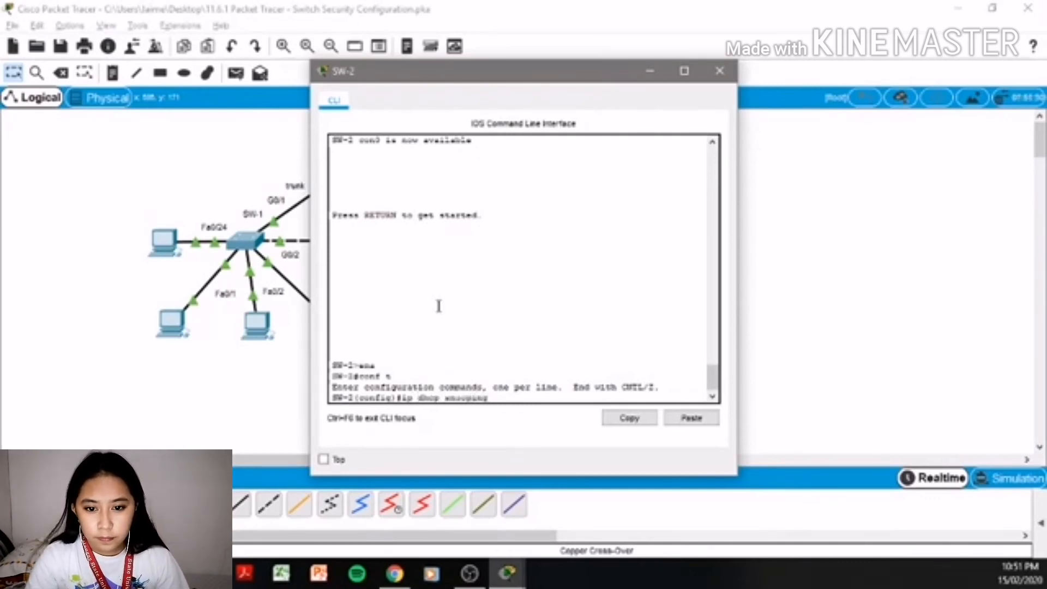
{"action": "type", "text": " vlan"}
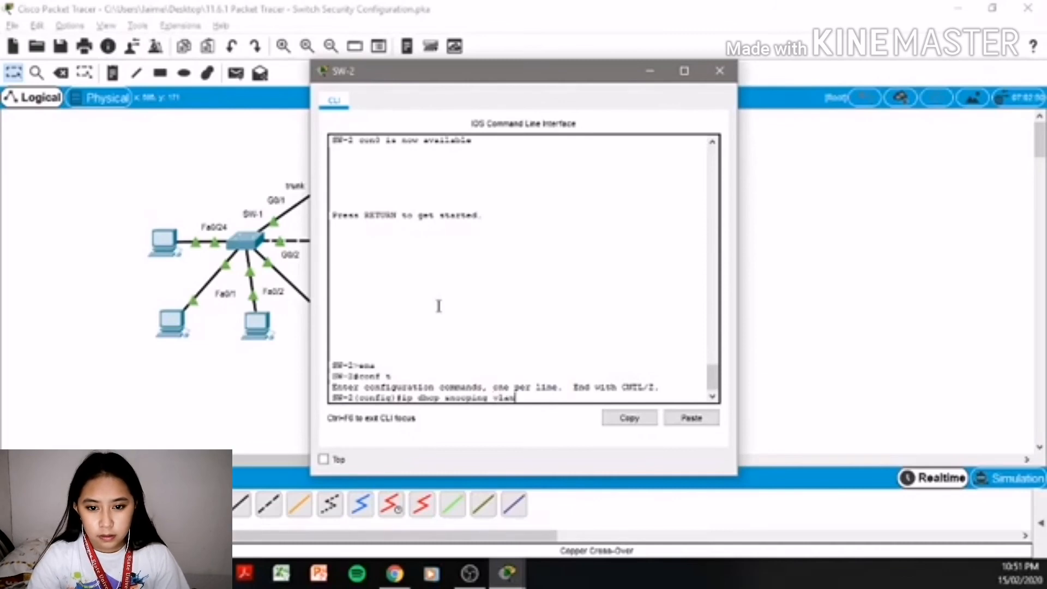
{"action": "mouse_move", "coordinate": [507, 572]}
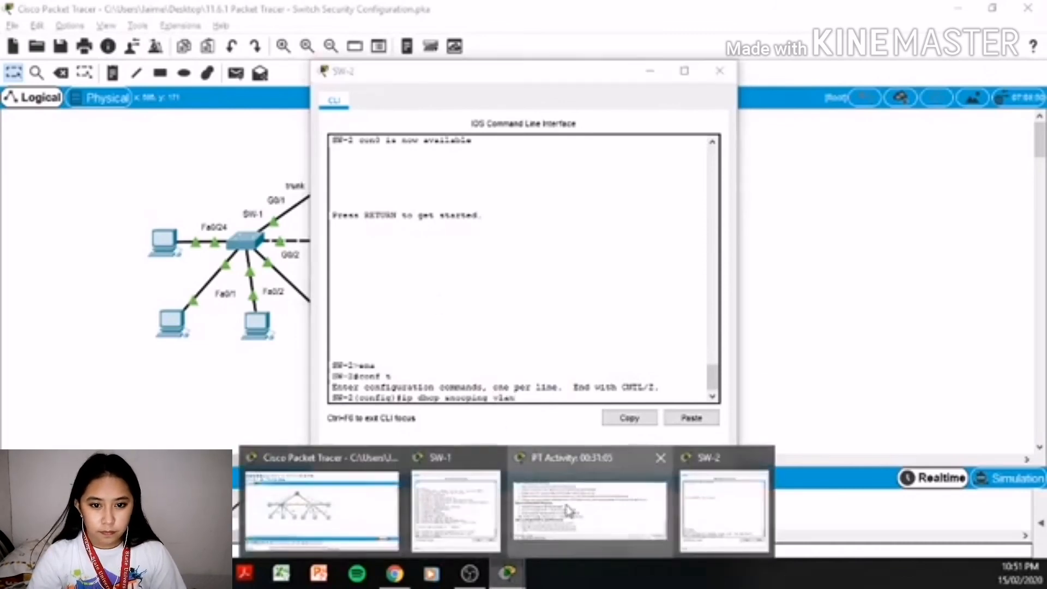
{"action": "left_click", "coordinate": [600, 507]}
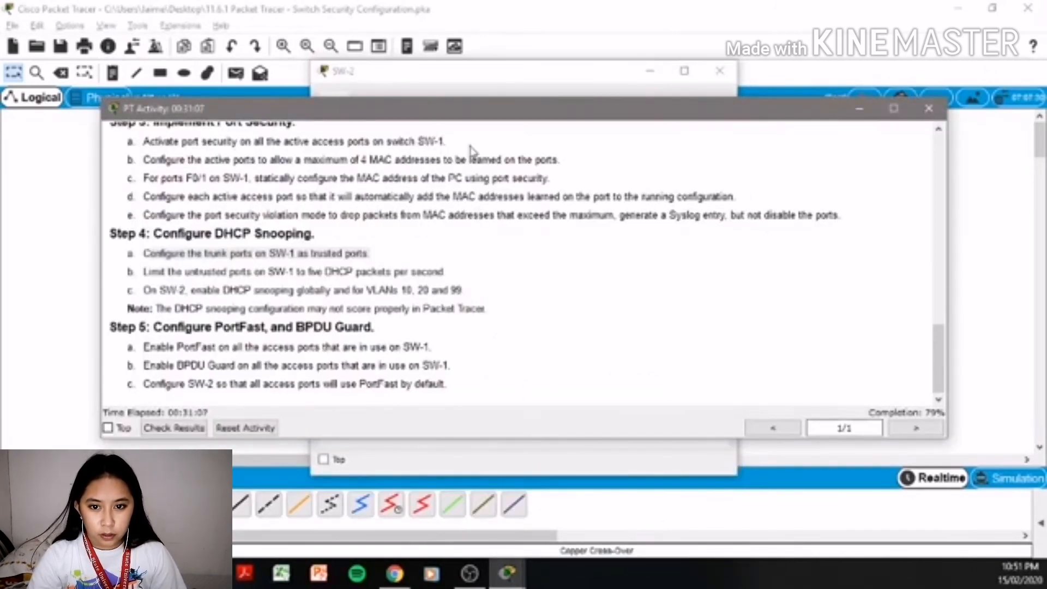
{"action": "left_click", "coordinate": [512, 86]}
{"action": "type", "text": "10"}
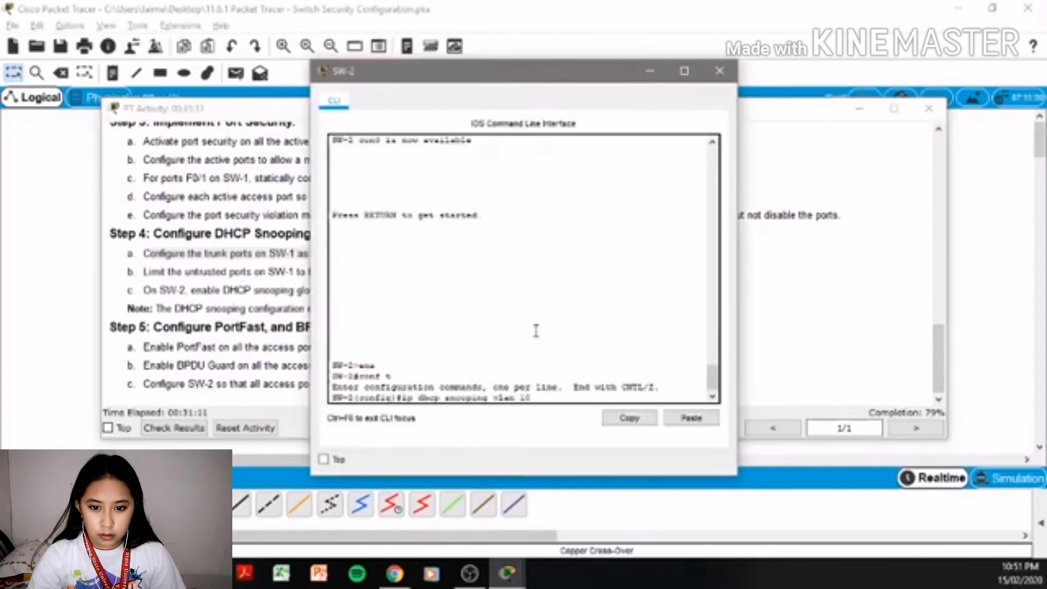
{"action": "type", "text": ",20,"}
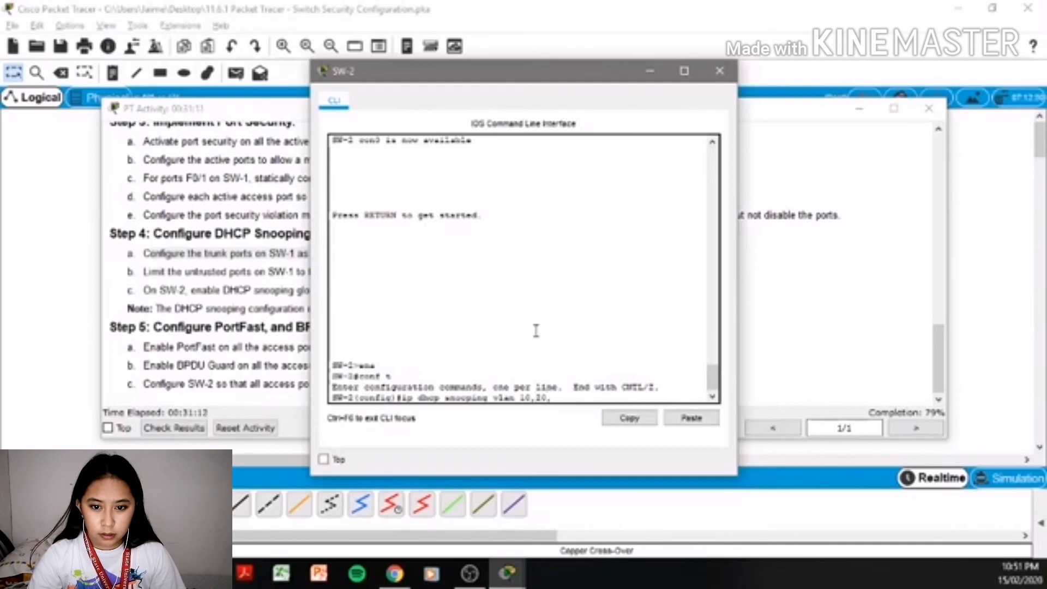
{"action": "type", "text": "30"}
{"action": "key", "text": "Return"}
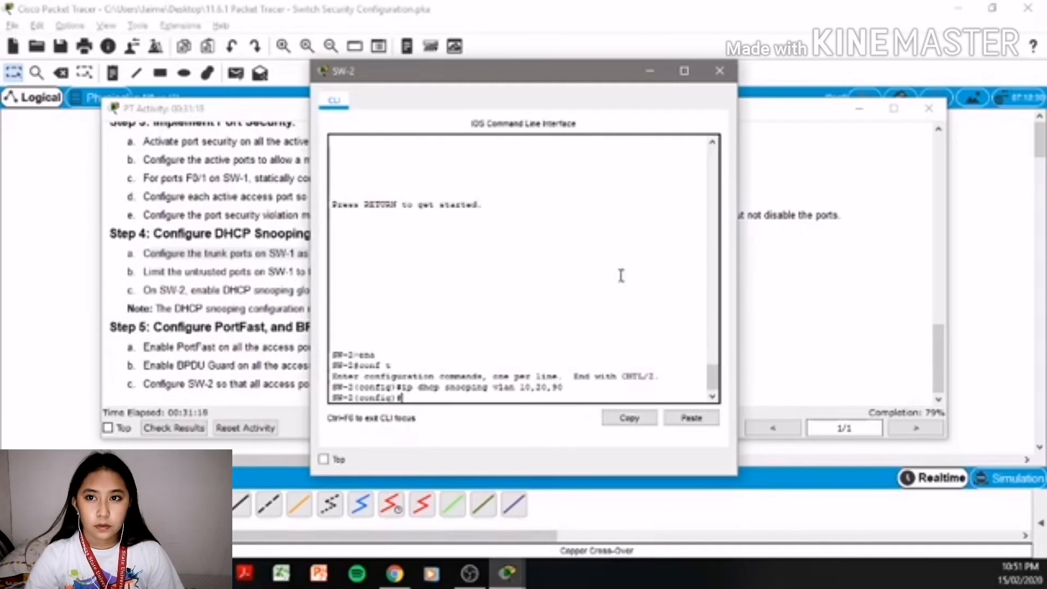
{"action": "left_click", "coordinate": [719, 71]}
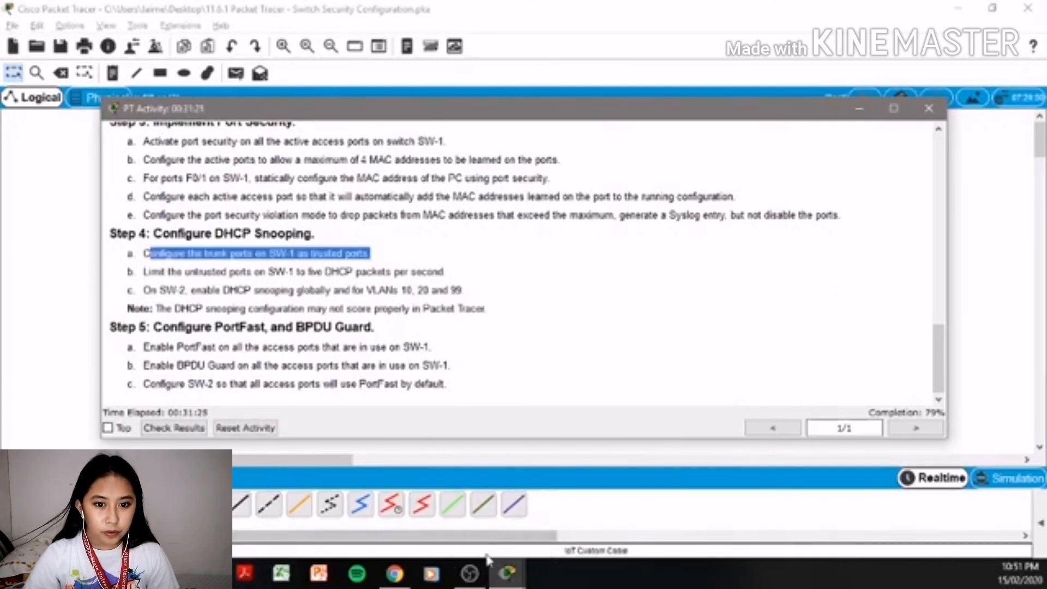
{"action": "left_click", "coordinate": [473, 577]}
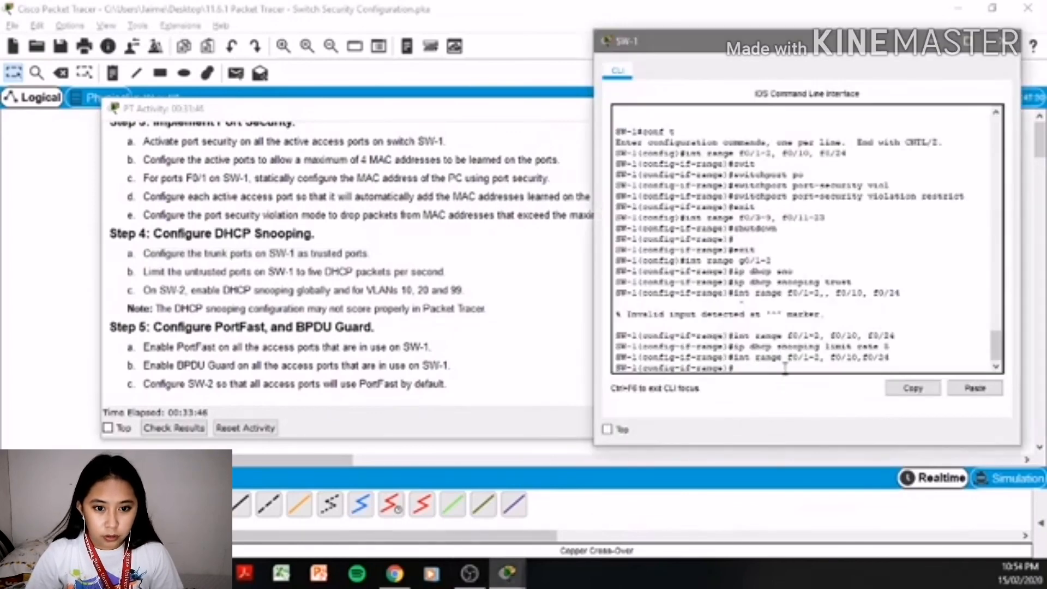
- Enable PortFast on SW-1's selected access ports f0/1-2, f0/10 and f0/24 with spanning-tree portfast
{"action": "type", "text": "spann"}
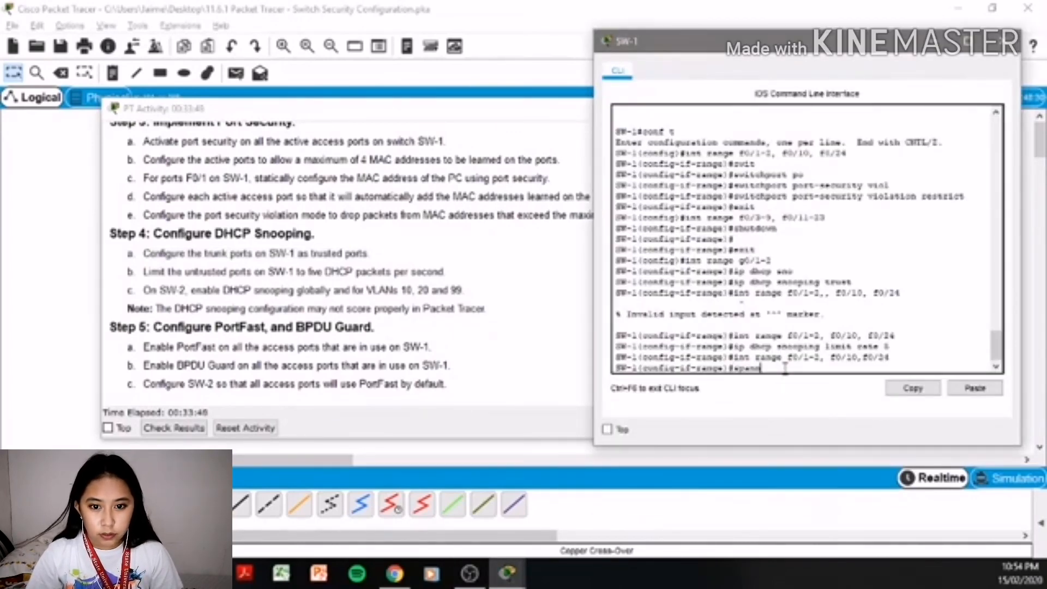
{"action": "key", "text": "Tab"}
{"action": "type", "text": "port"}
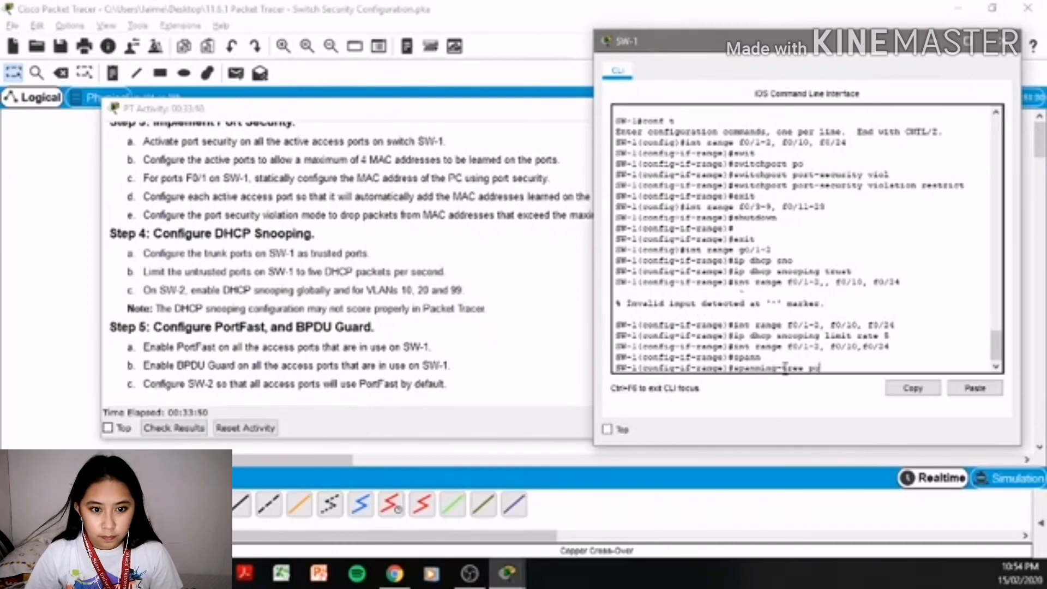
{"action": "key", "text": "Tab"}
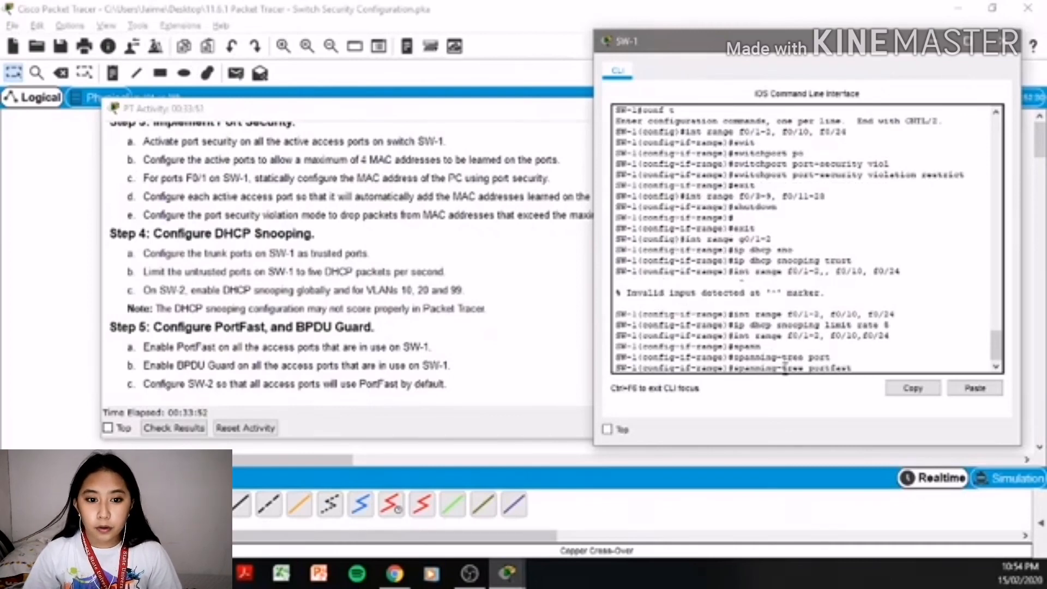
{"action": "key", "text": "Return"}
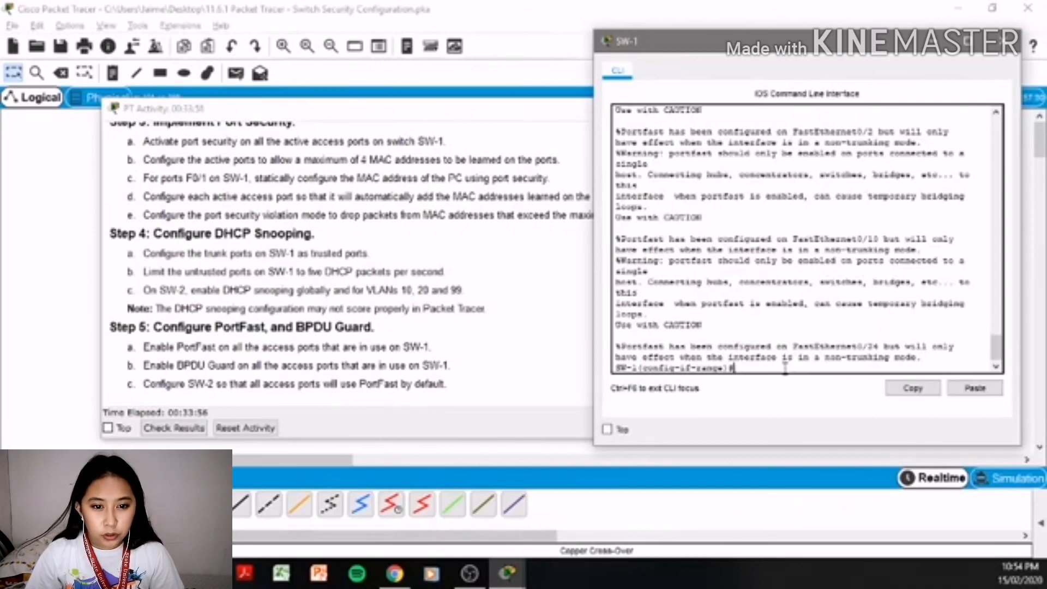
- Enable BPDU Guard on SW-1's selected access ports with spanning-tree bpduguard, correcting the final keyword from enabled to enable
{"action": "type", "text": "spann"}
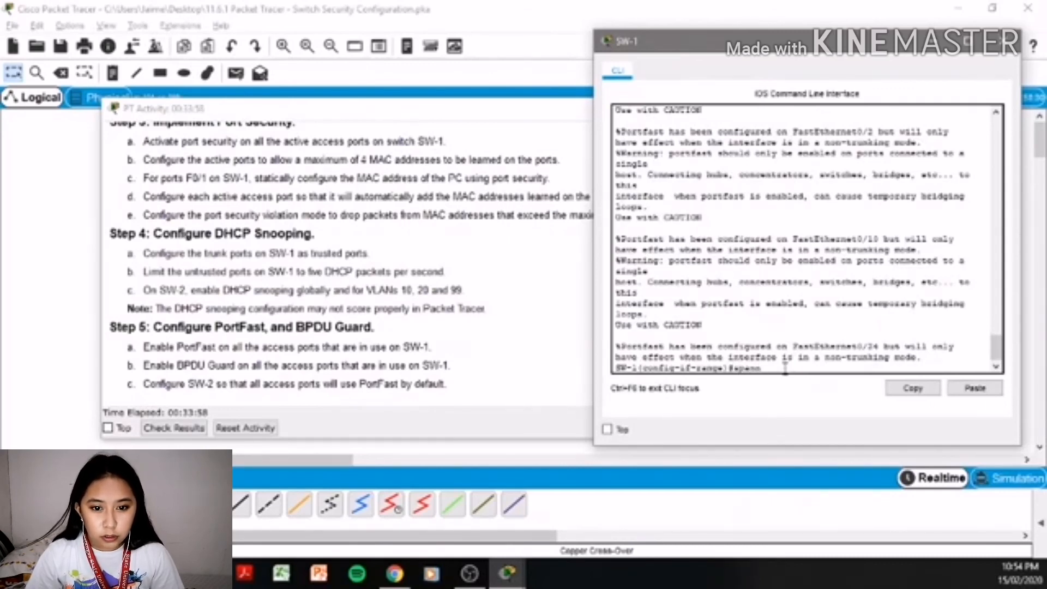
{"action": "key", "text": "Tab"}
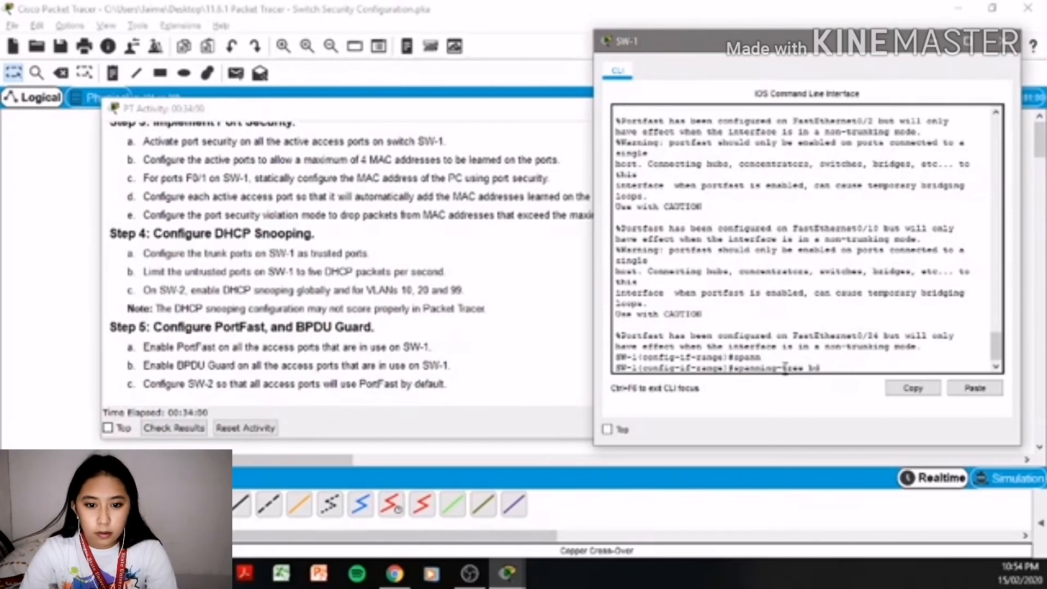
{"action": "key", "text": "Tab"}
{"action": "type", "text": "uguard "}
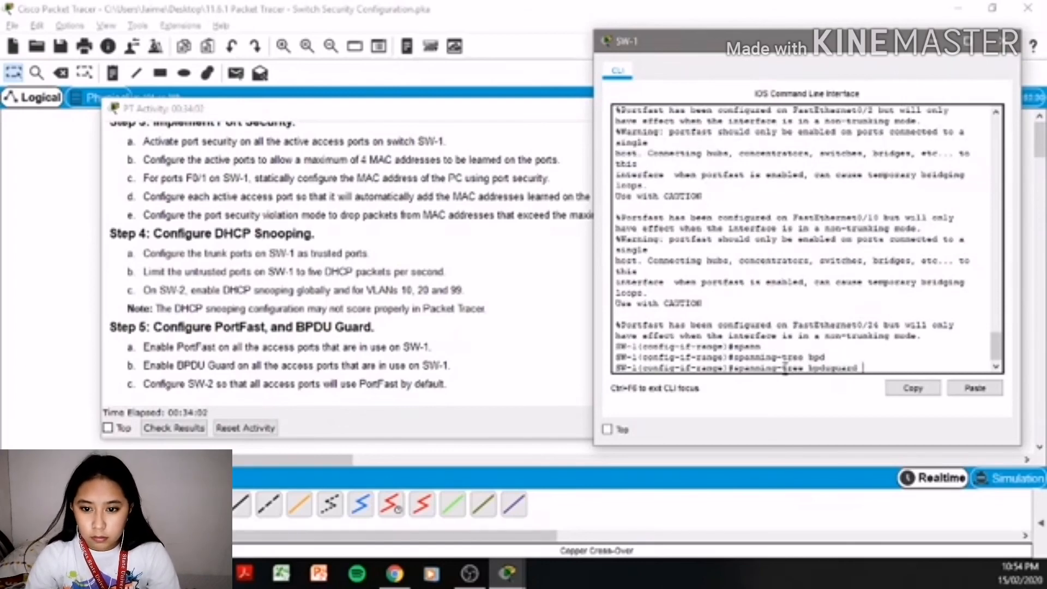
{"action": "type", "text": "enabled"}
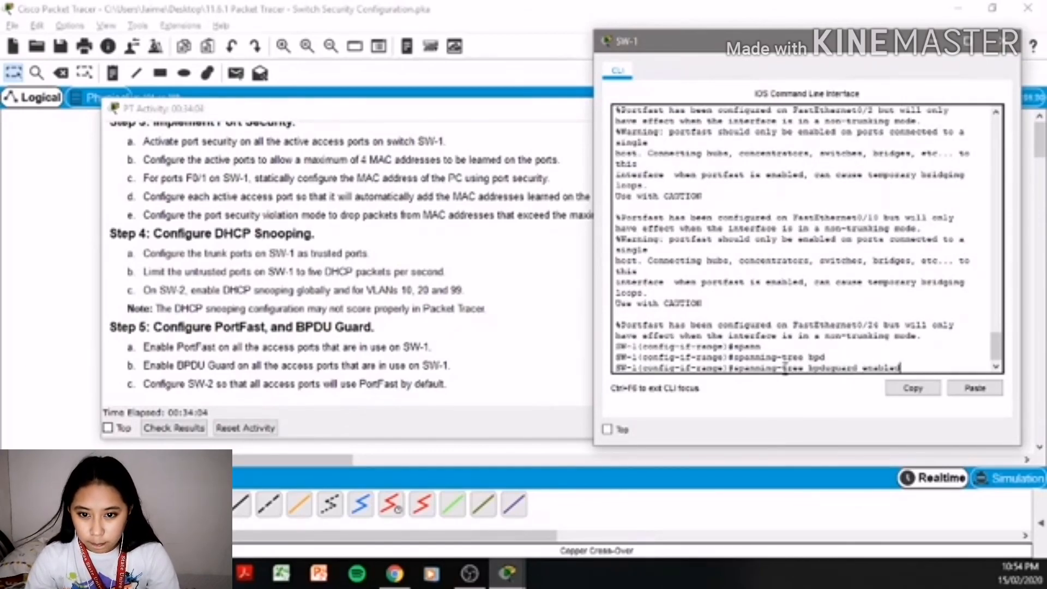
{"action": "key", "text": "Return"}
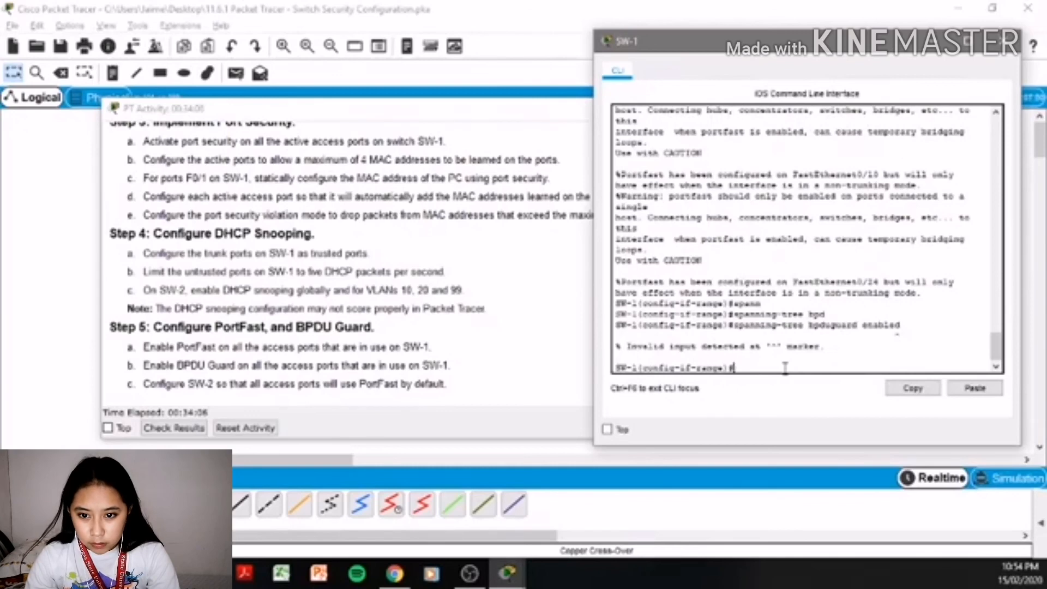
{"action": "key", "text": "Up"}
{"action": "key", "text": "BackSpace"}
{"action": "key", "text": "Return"}
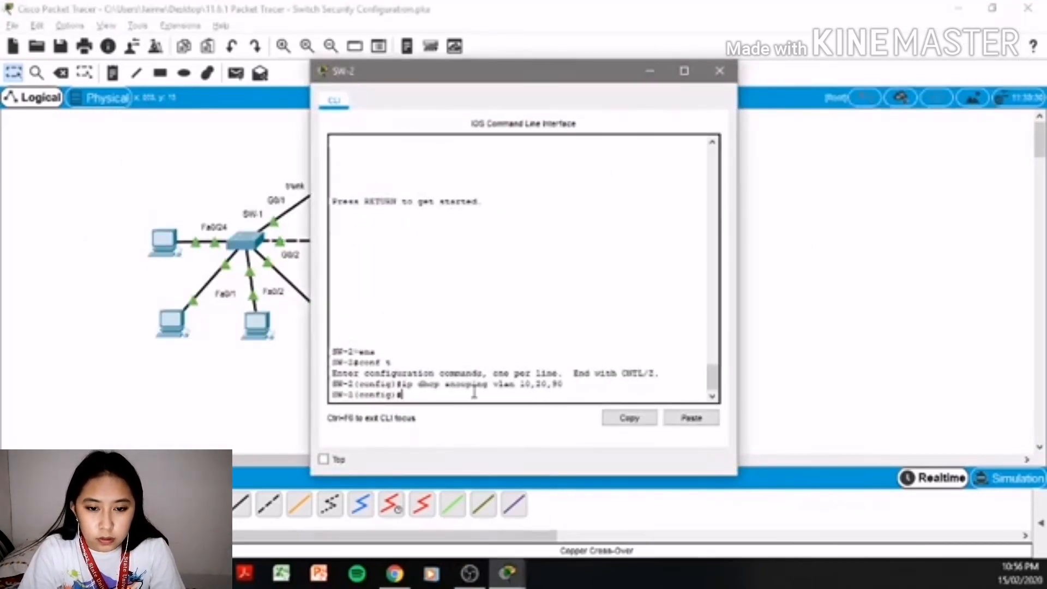
- Make all SW-2 access ports use PortFast by default with spanning-tree portfast default, and minimise the SW-2 window
{"action": "type", "text": "in"}
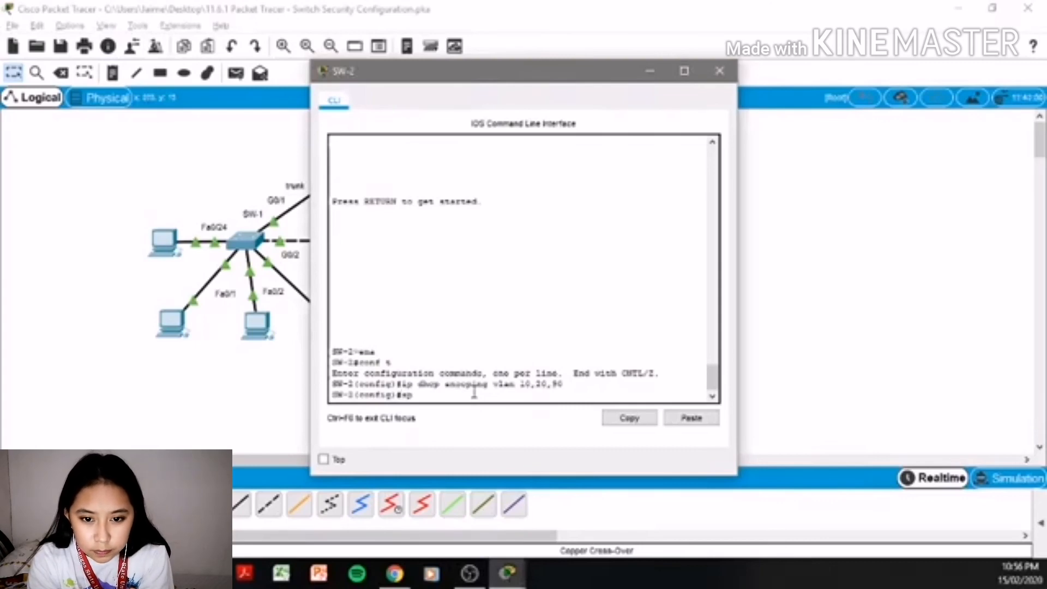
{"action": "key", "text": "Tab"}
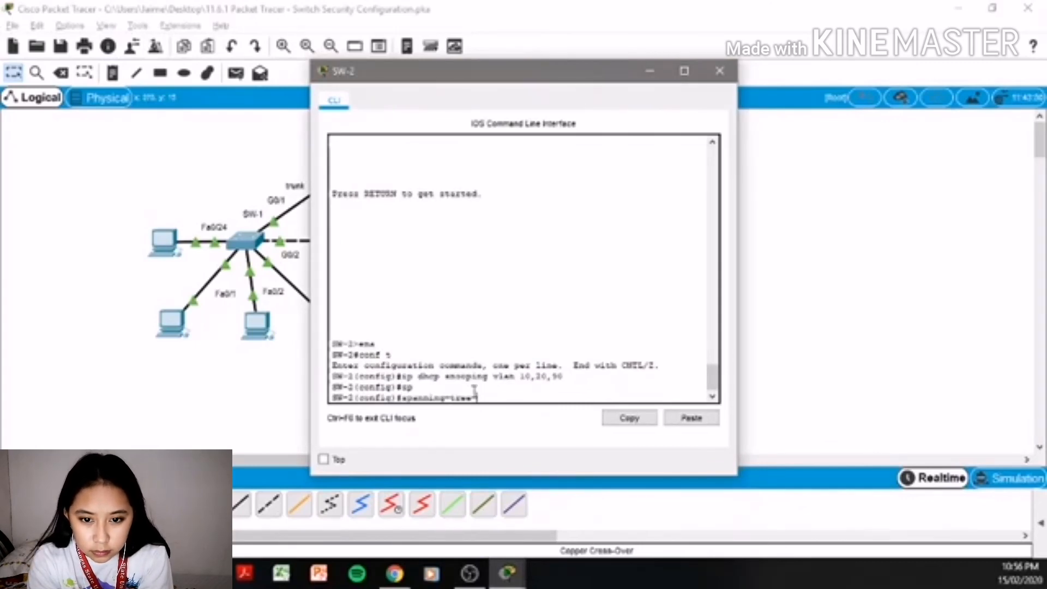
{"action": "type", "text": "por"}
{"action": "key", "text": "Tab"}
{"action": "type", "text": "d"}
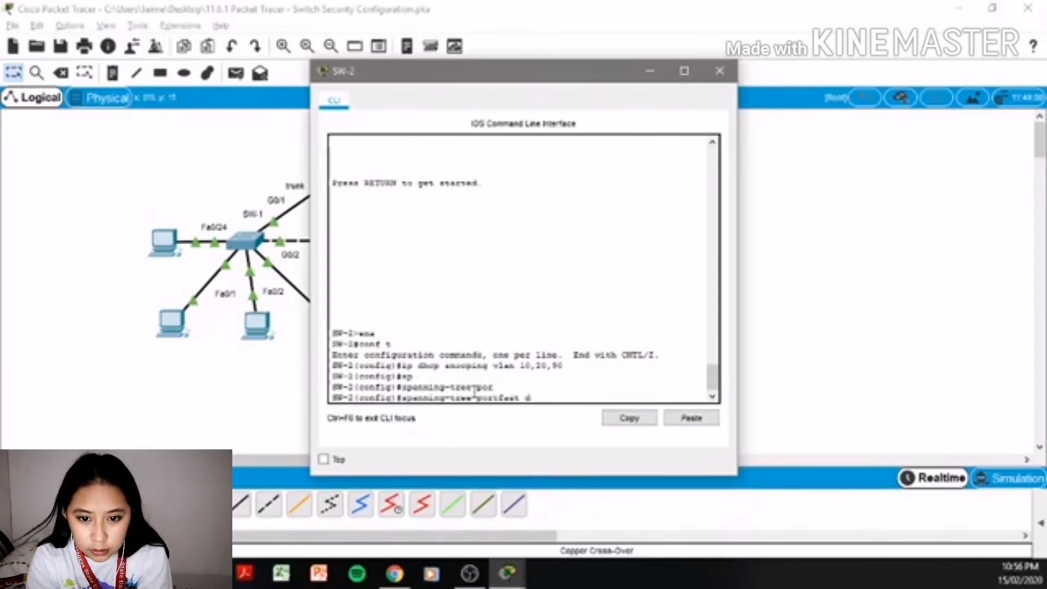
{"action": "type", "text": "efa"}
{"action": "key", "text": "Tab"}
{"action": "key", "text": "Return"}
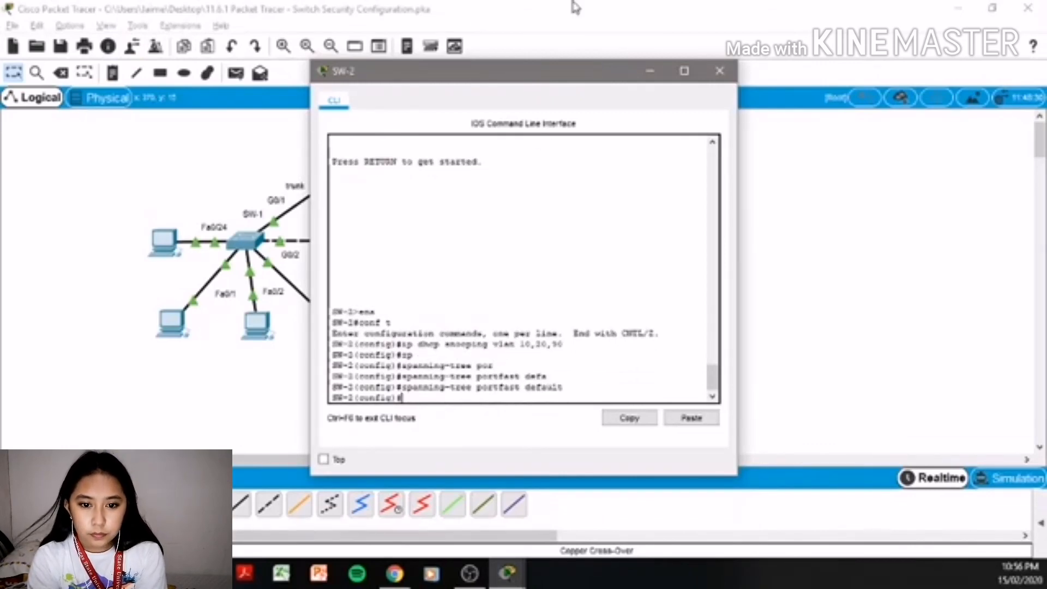
{"action": "left_click", "coordinate": [650, 71]}
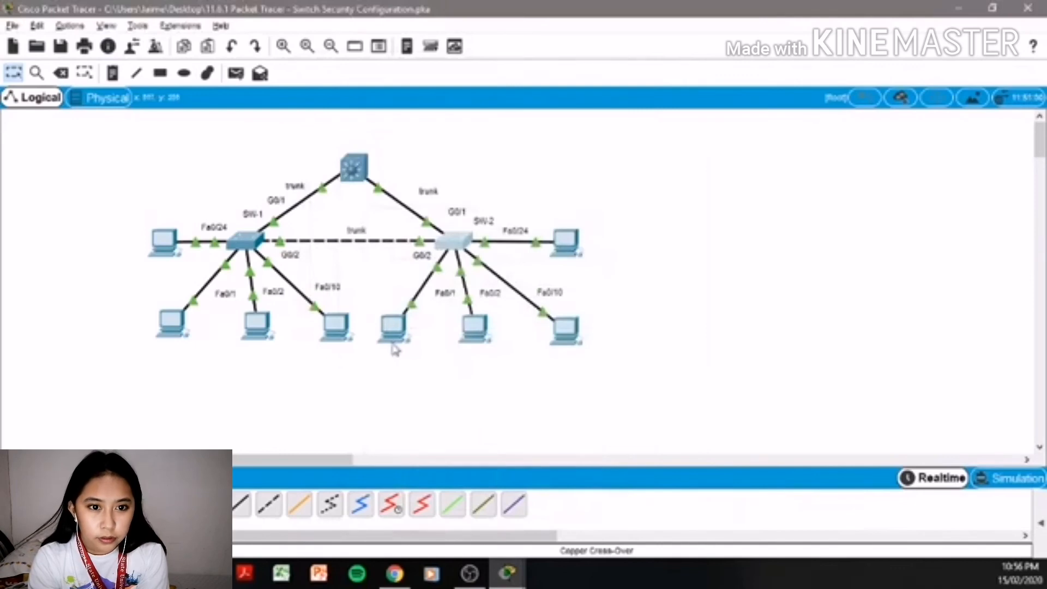